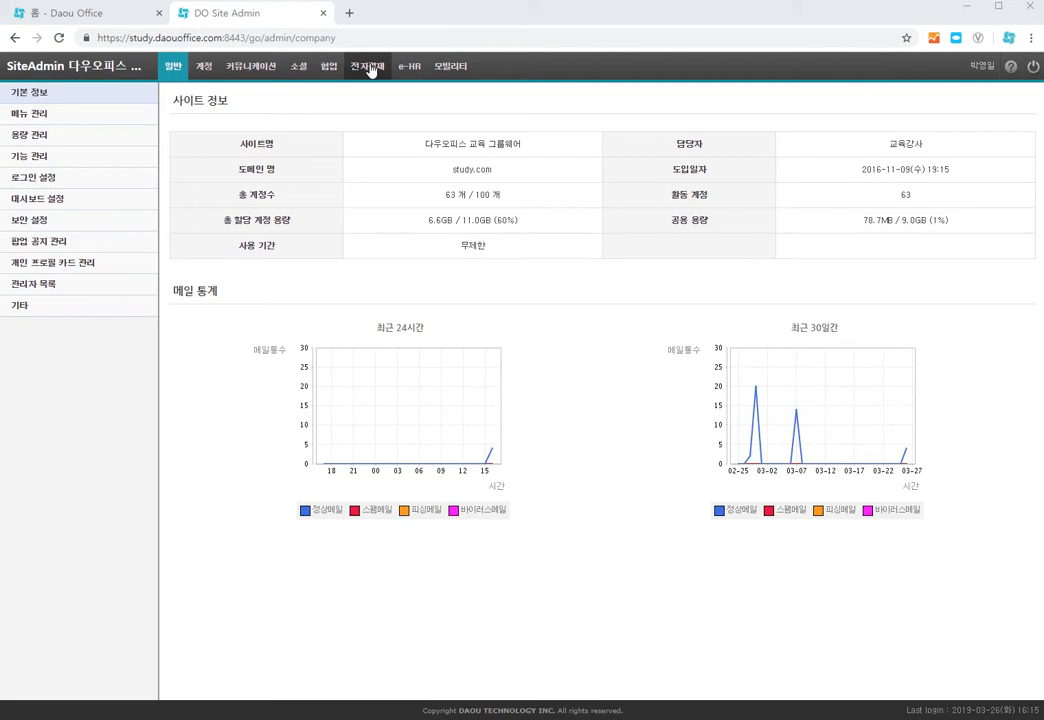
Step: Add a new approval form folder named 재무 under the 다우오피스 교육 그룹웨어 folder tree
left_click(367, 93)
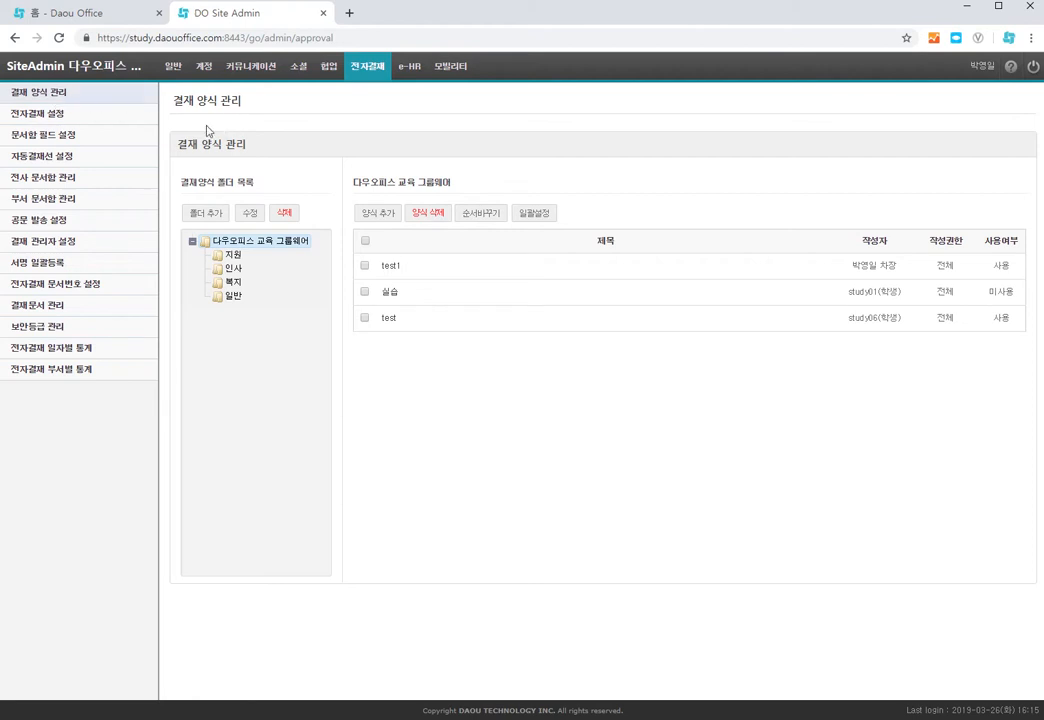
left_click(221, 216)
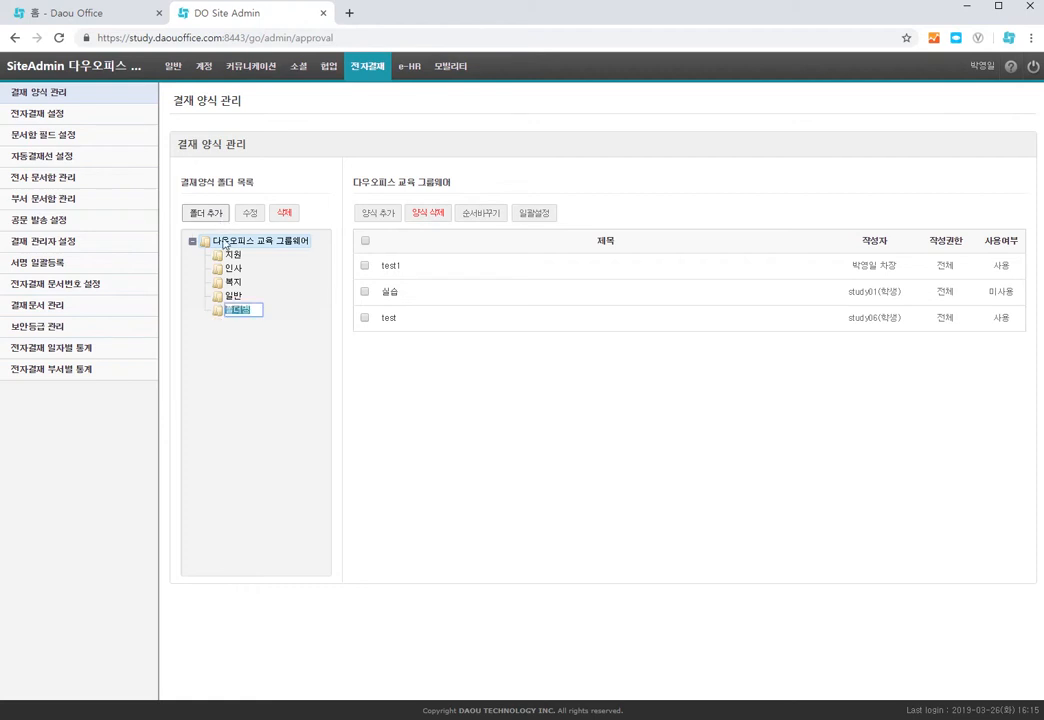
key("BackSpace")
type("ㅈㅐ문")
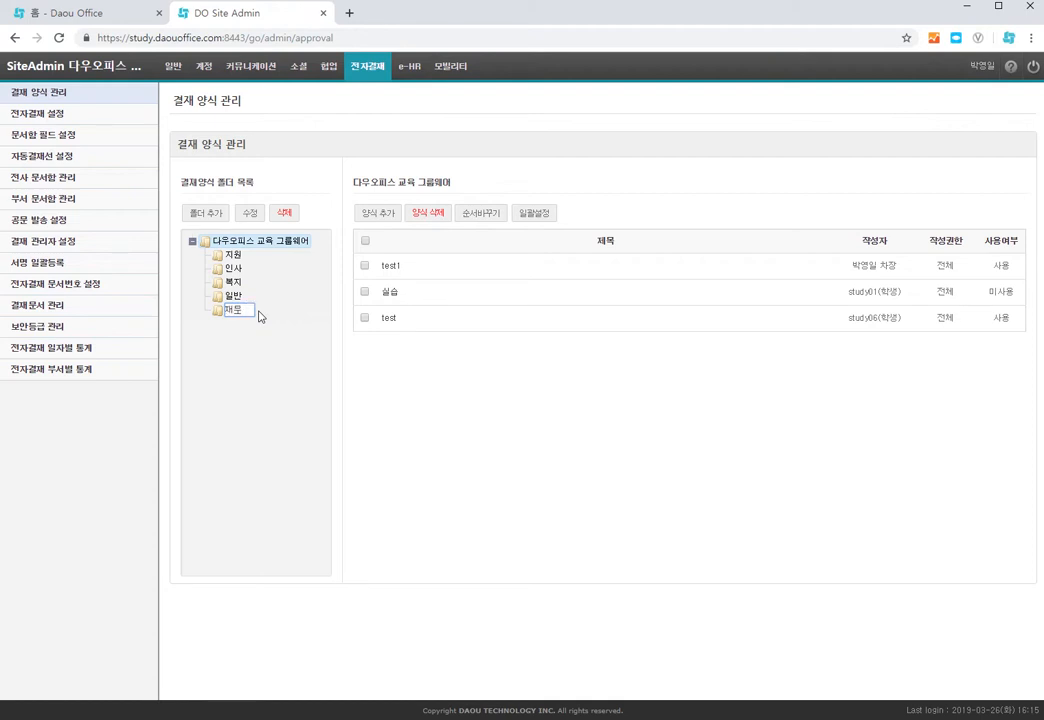
left_click(283, 388)
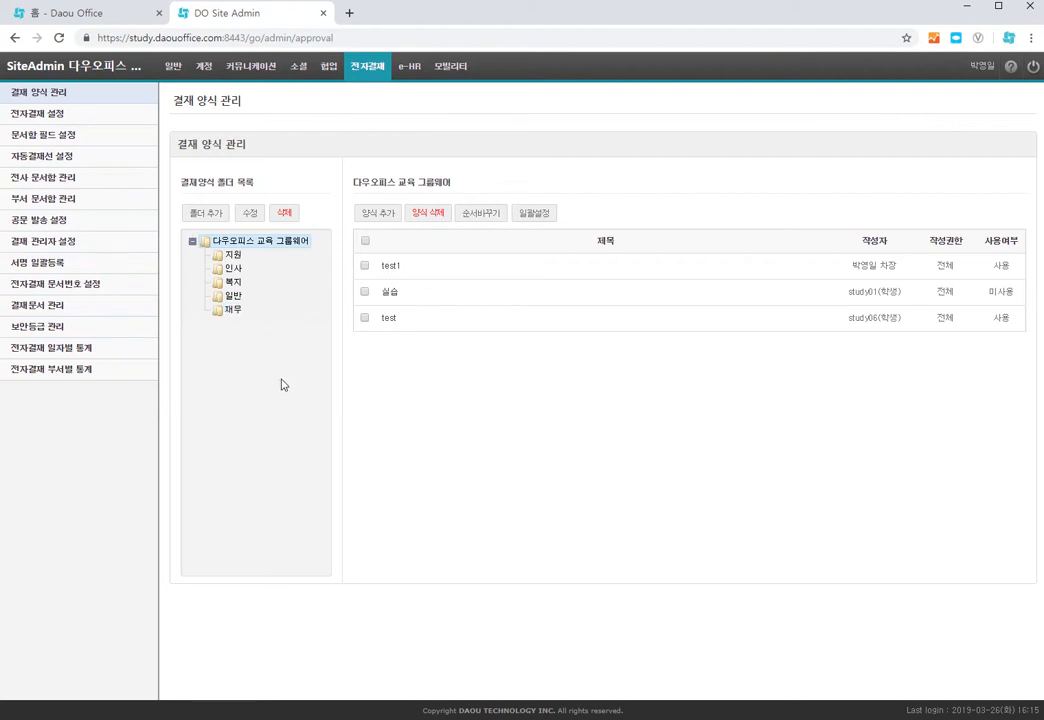
Step: Select the 재무 folder and start adding a new approval form to it
left_click(236, 313)
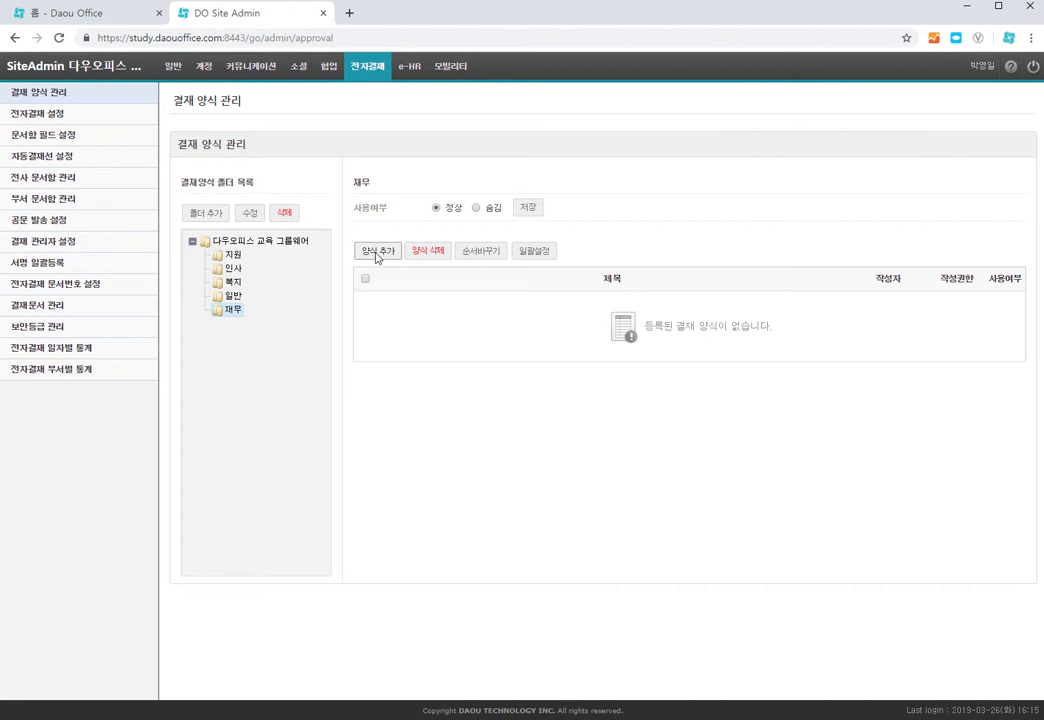
left_click(376, 254)
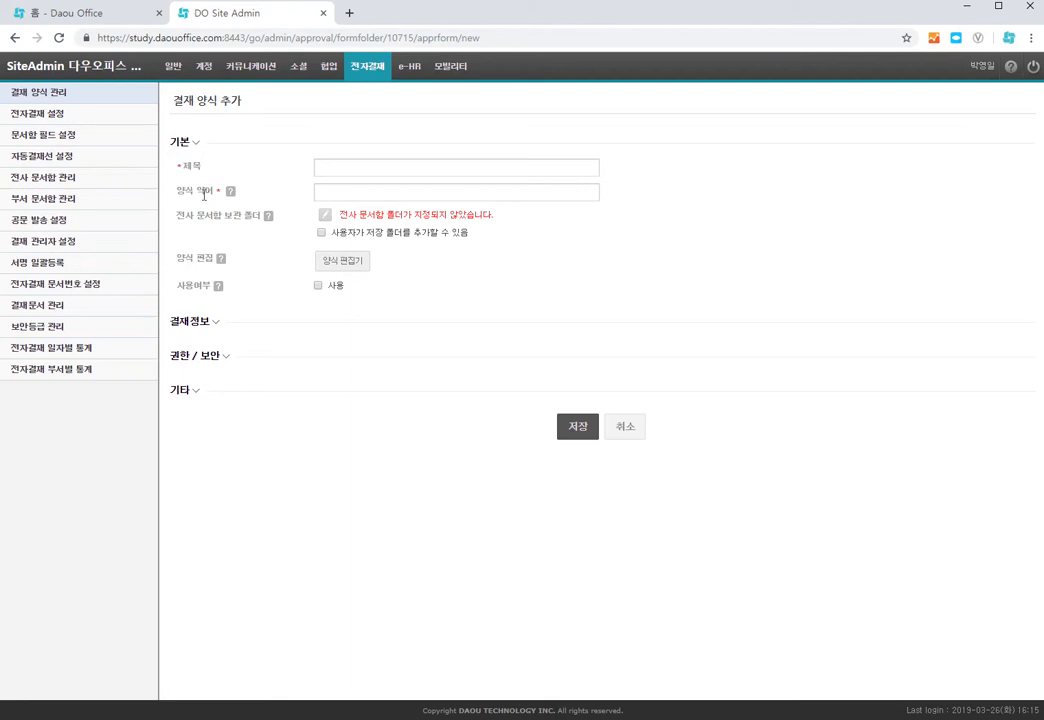
Step: Try choosing 지원 as the company document-box storage folder, then remove that folder selection
mouse_move(233, 193)
left_click_drag(176, 215, 260, 218)
left_click(223, 238)
left_click(324, 215)
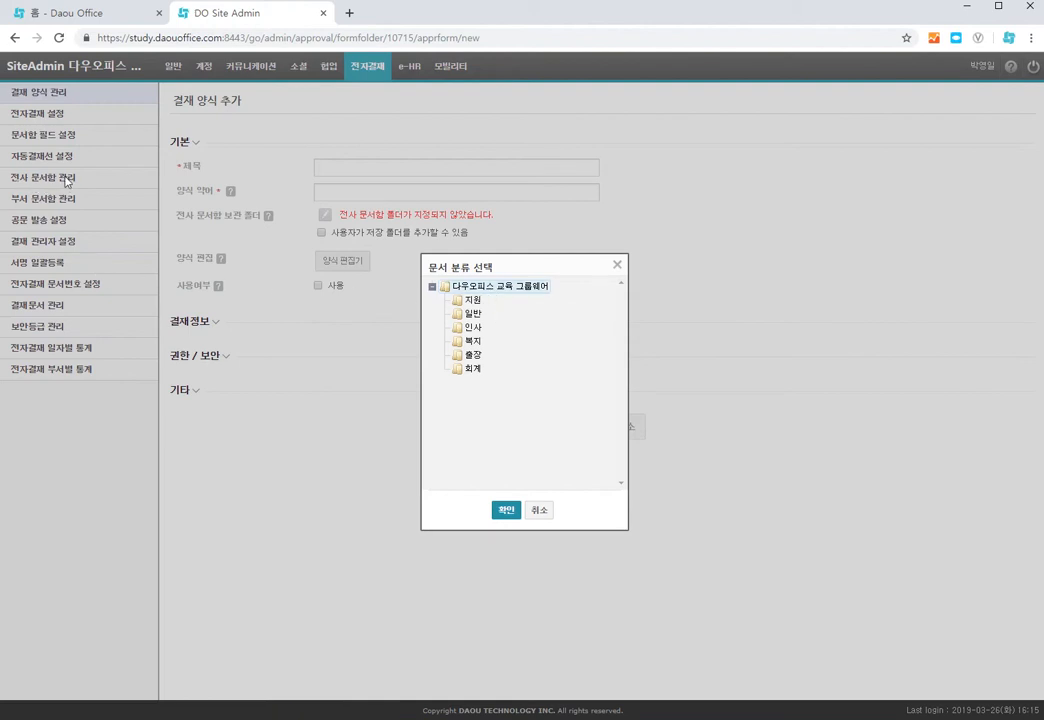
left_click(475, 303)
left_click(504, 508)
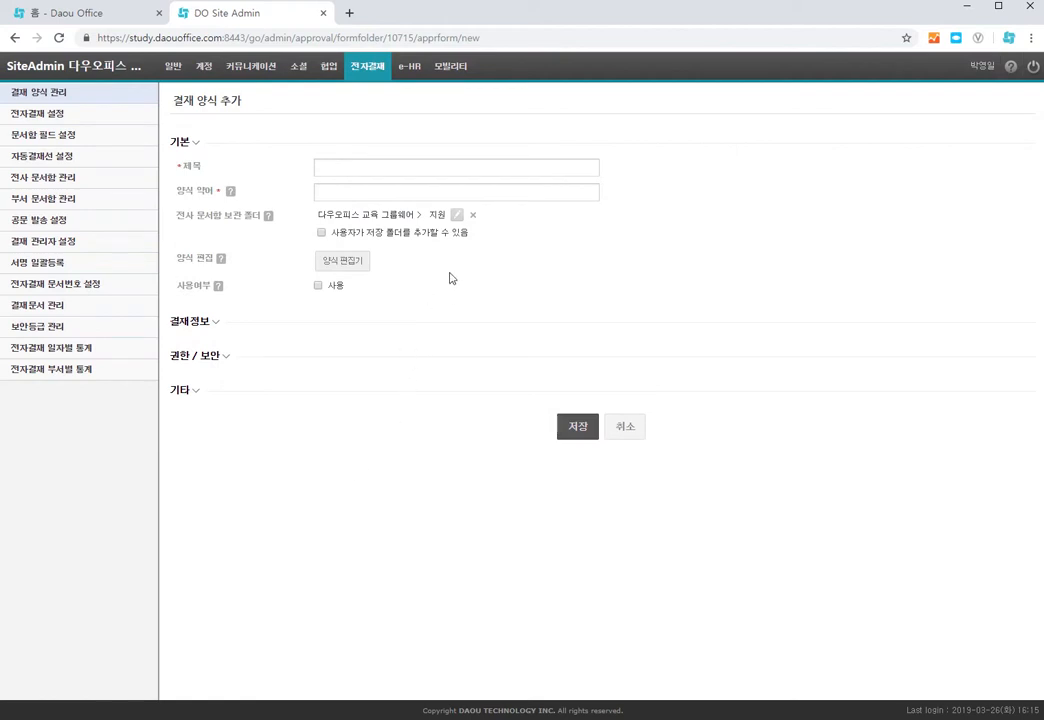
left_click(475, 218)
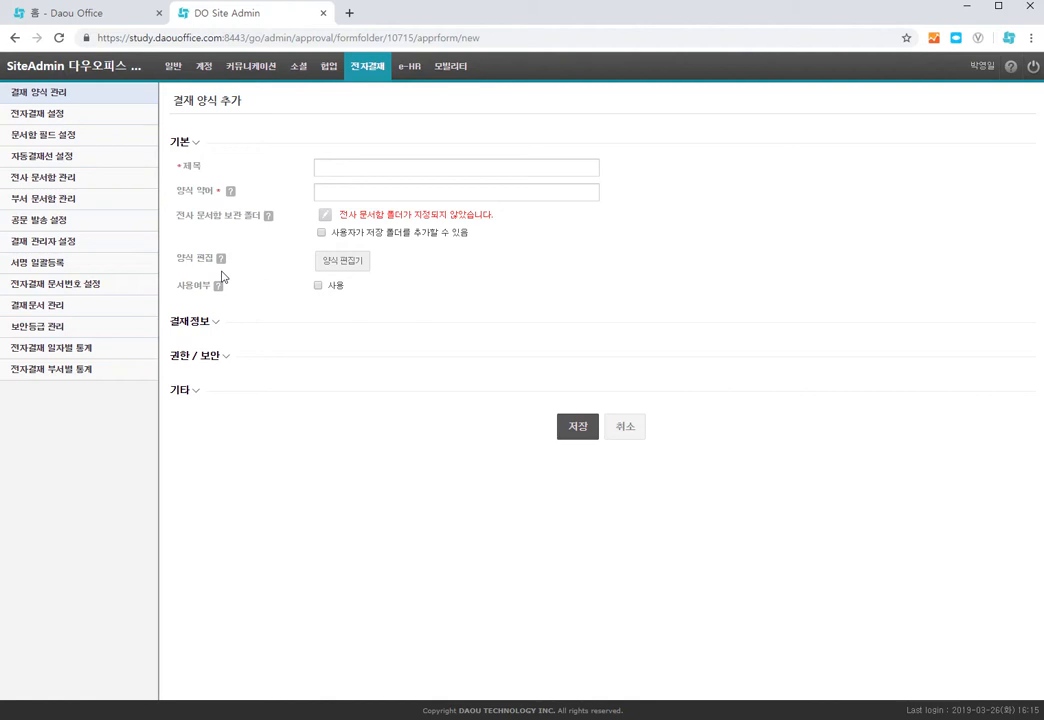
Step: Open the form editor and leave it again without changes
left_click(346, 266)
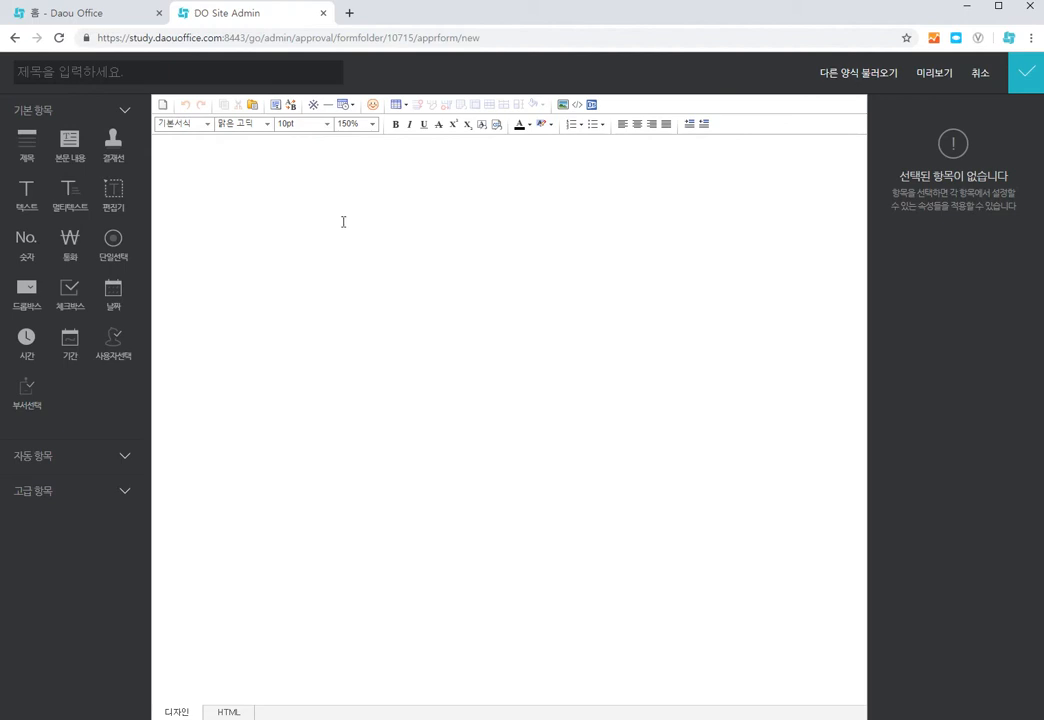
left_click(980, 73)
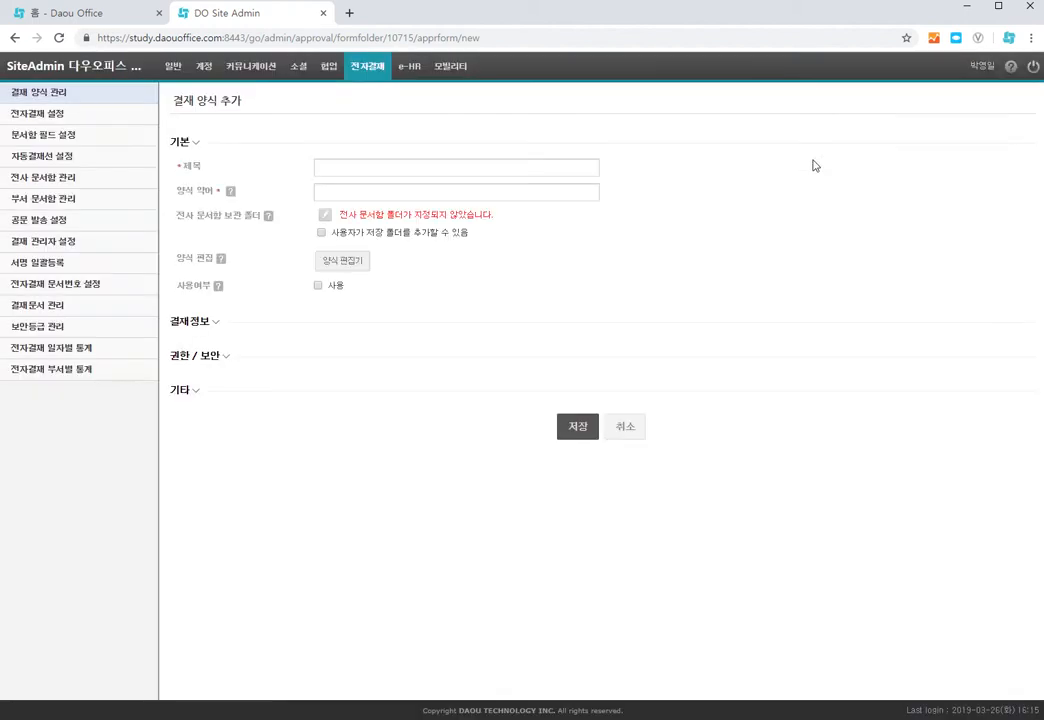
Step: Toggle the form's usage option on and off
mouse_move(219, 290)
left_click(318, 286)
left_click(318, 286)
Step: Enable document receiving (문서 수신) in the approval information section
mouse_move(219, 290)
left_click(217, 324)
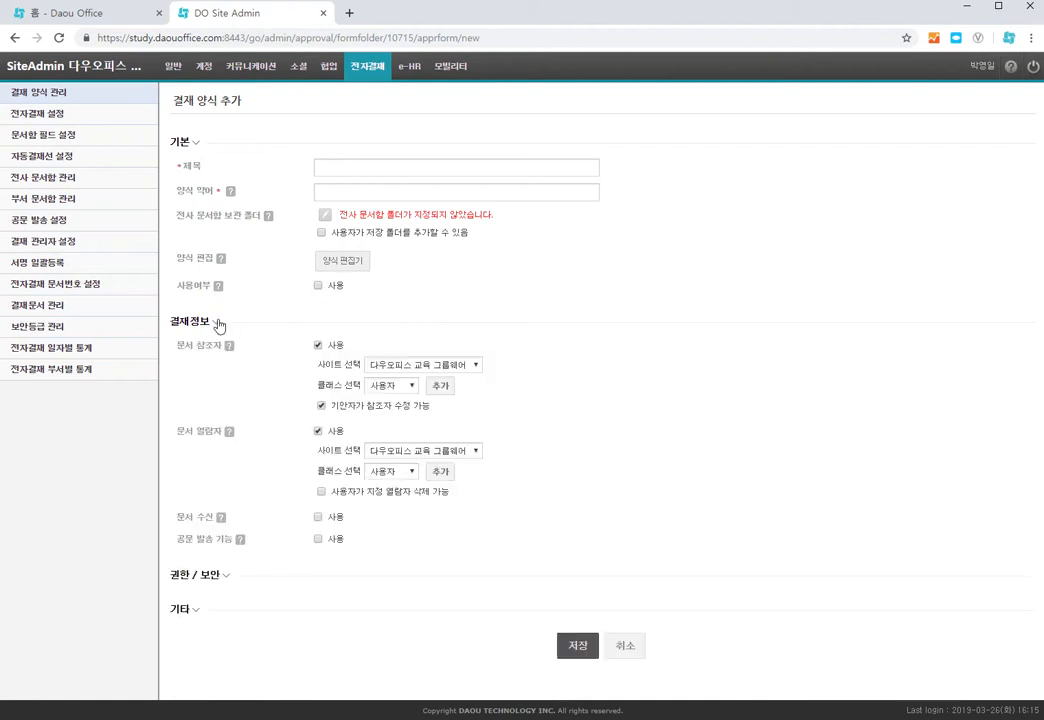
left_click(195, 143)
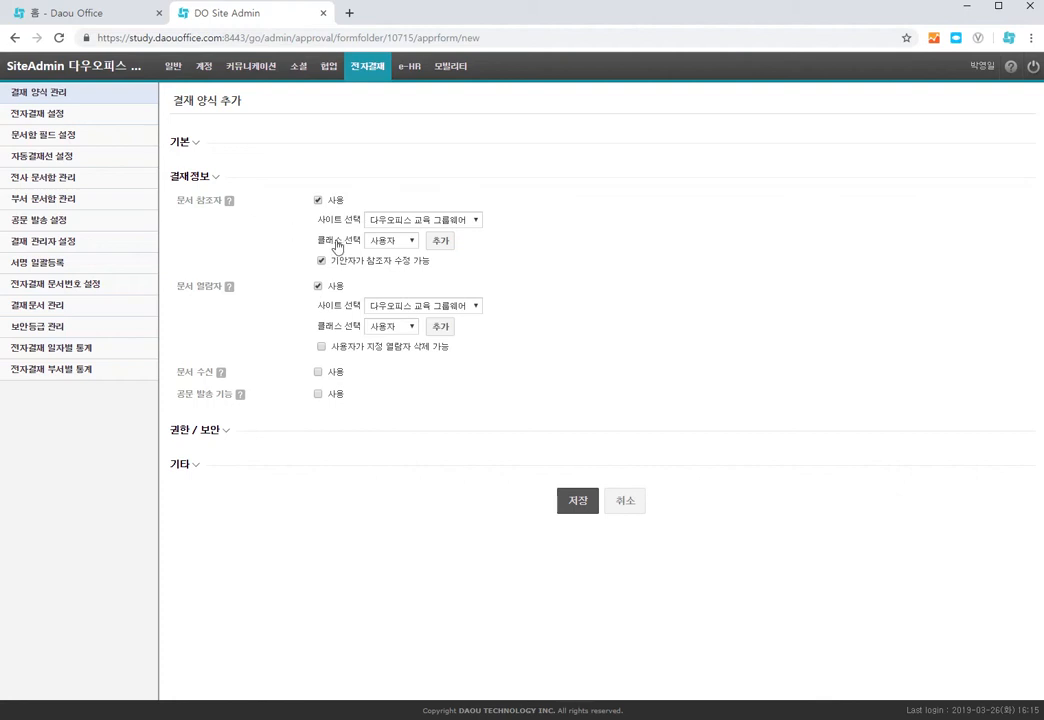
left_click(410, 243)
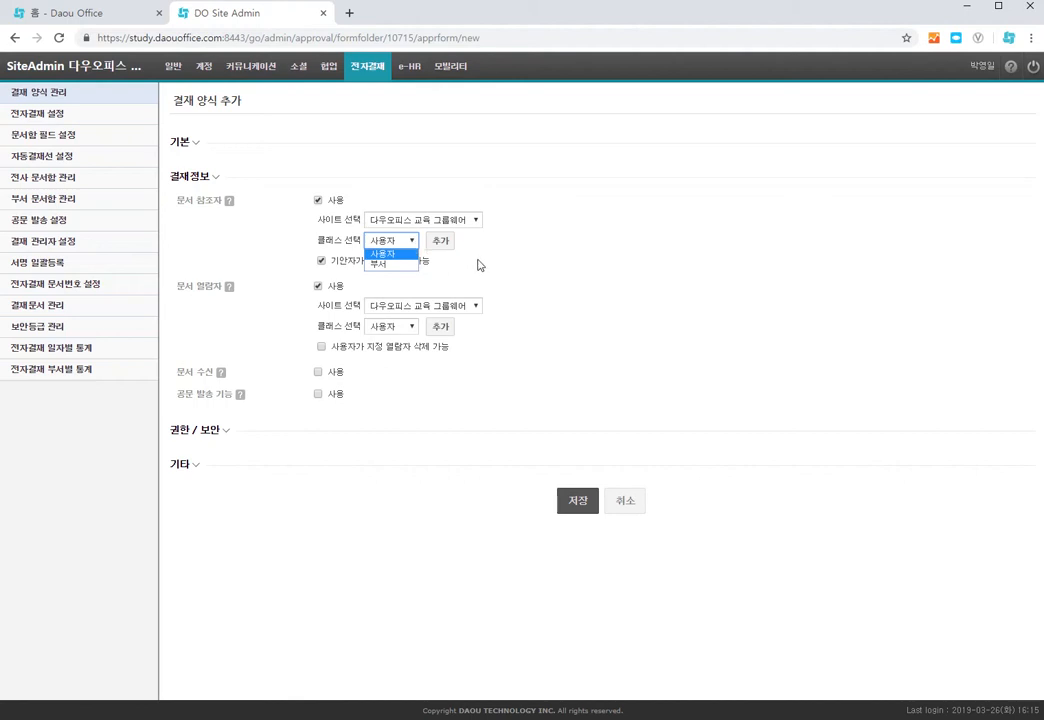
left_click(478, 263)
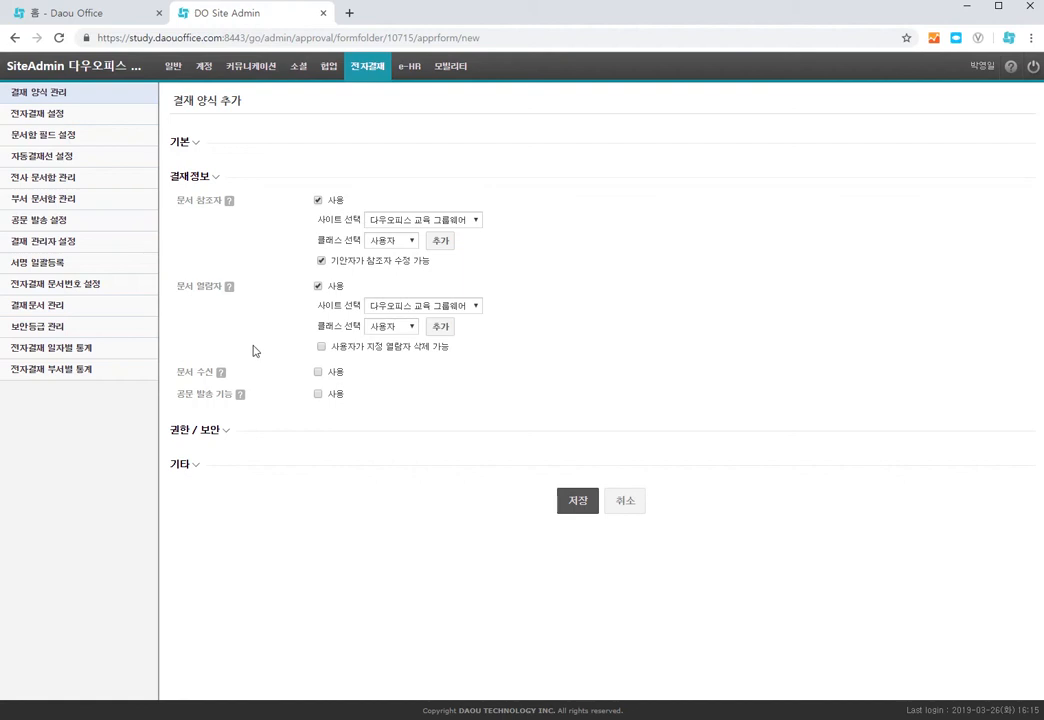
left_click(318, 373)
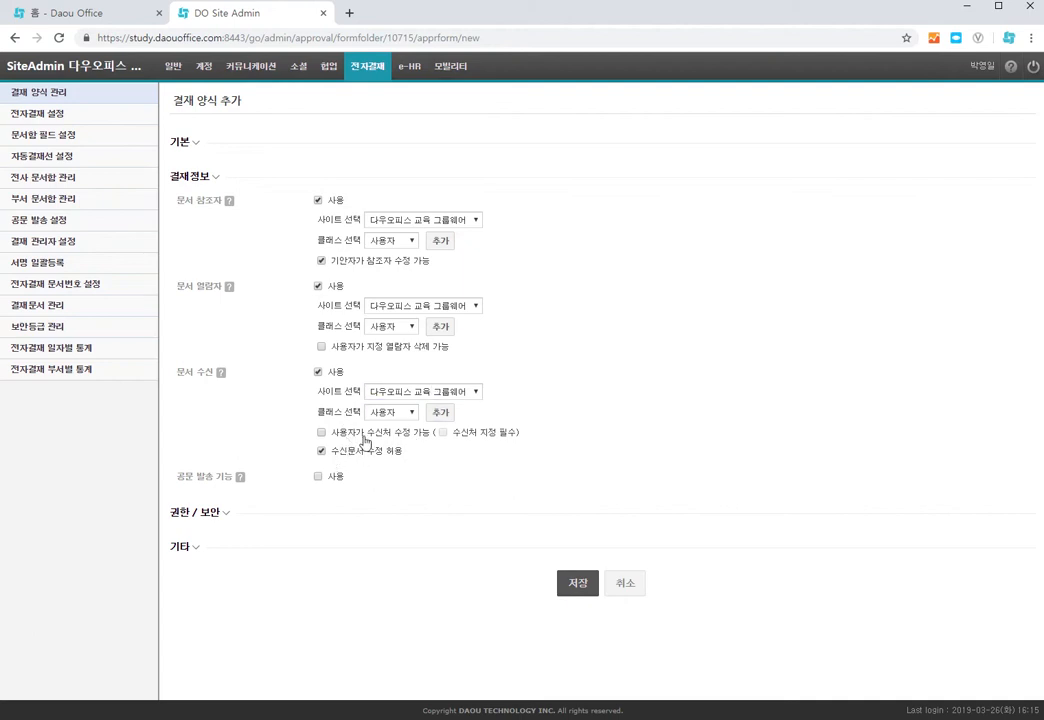
Step: Enable official document sending, setting 시행문 to 시행문, 발신명의 to (주)대한민국 and 직인 to 직인1
mouse_move(241, 483)
left_click(318, 477)
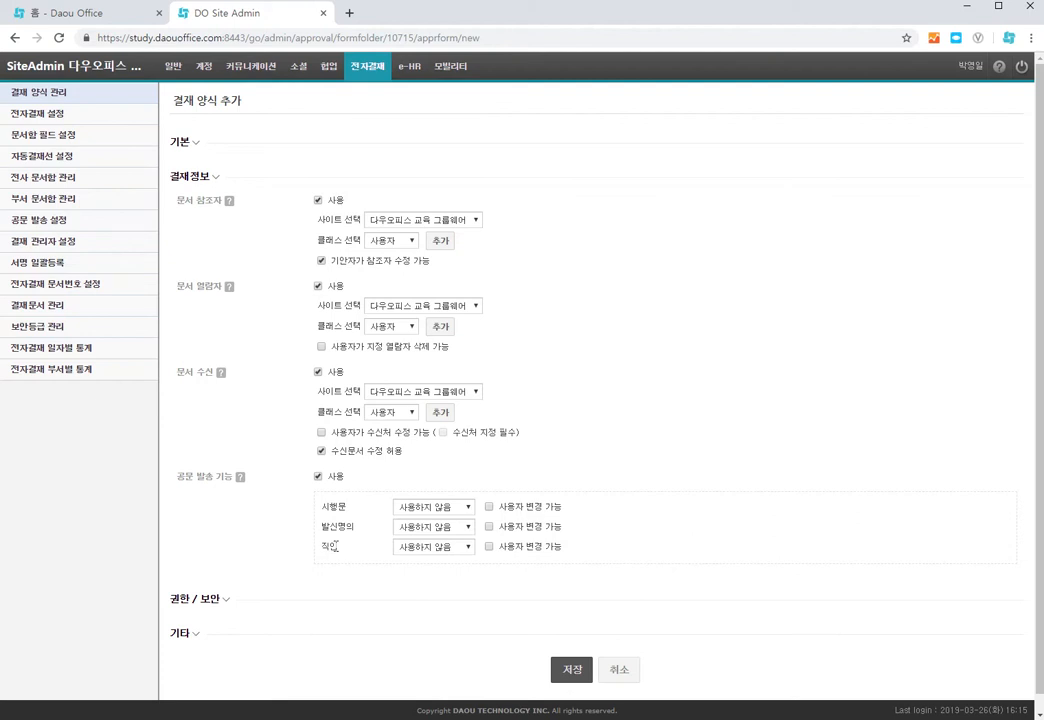
left_click(466, 507)
left_click(449, 537)
left_click(466, 527)
left_click(449, 548)
left_click(455, 547)
left_click(430, 570)
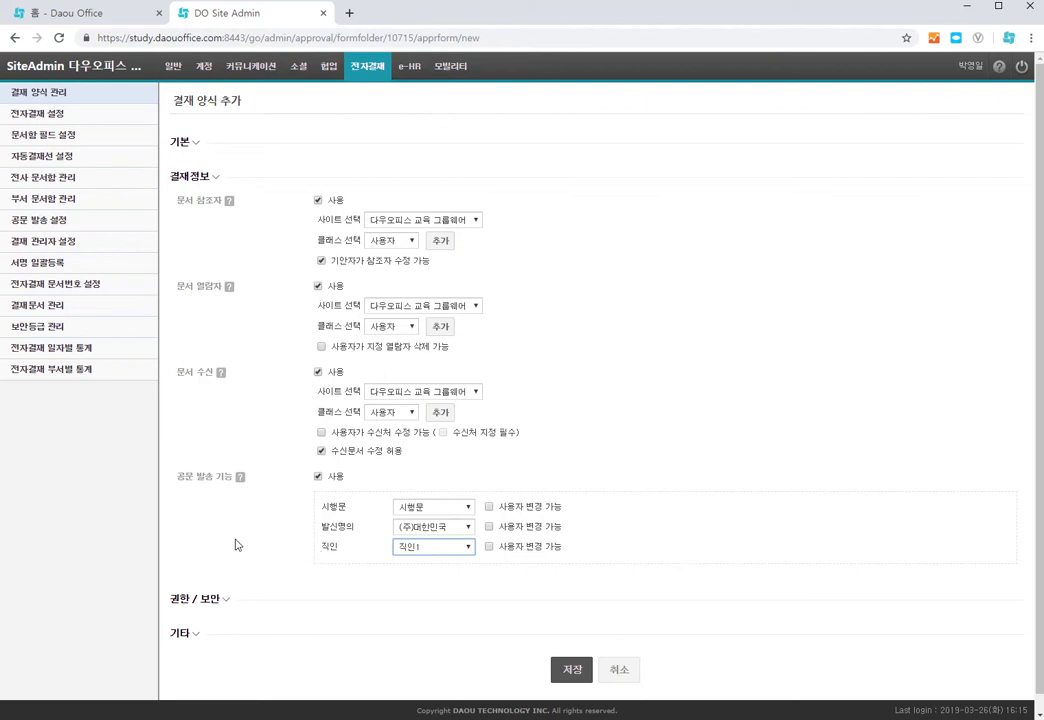
Step: In the permissions/security section, restrict writing permission by turning off the all-users option
left_click(214, 177)
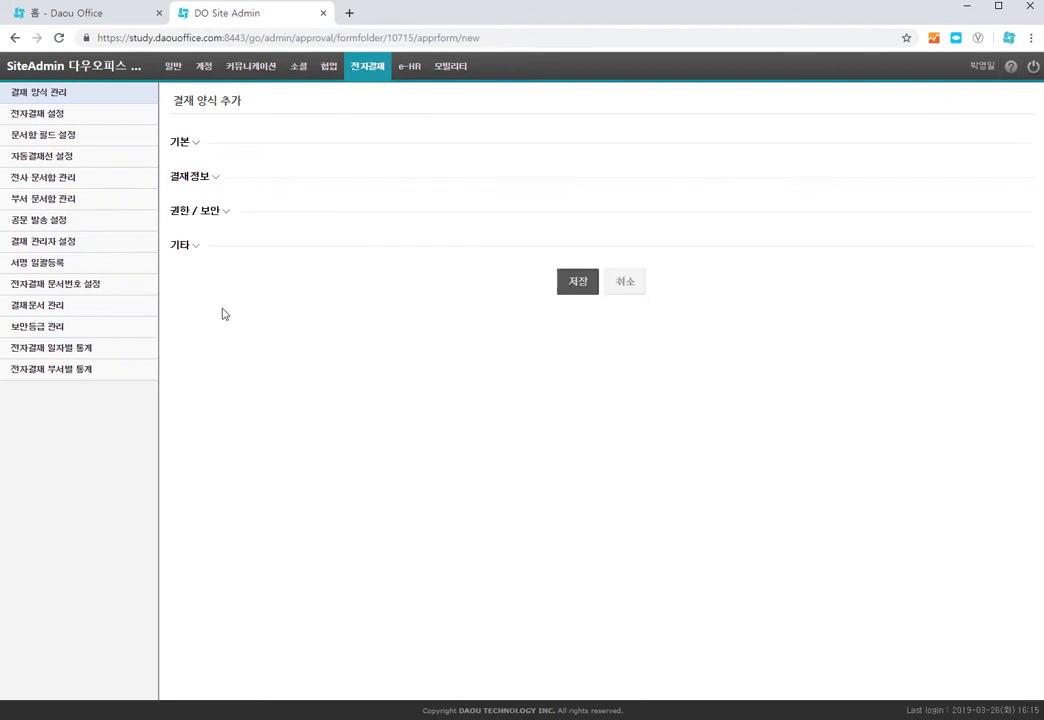
left_click(222, 211)
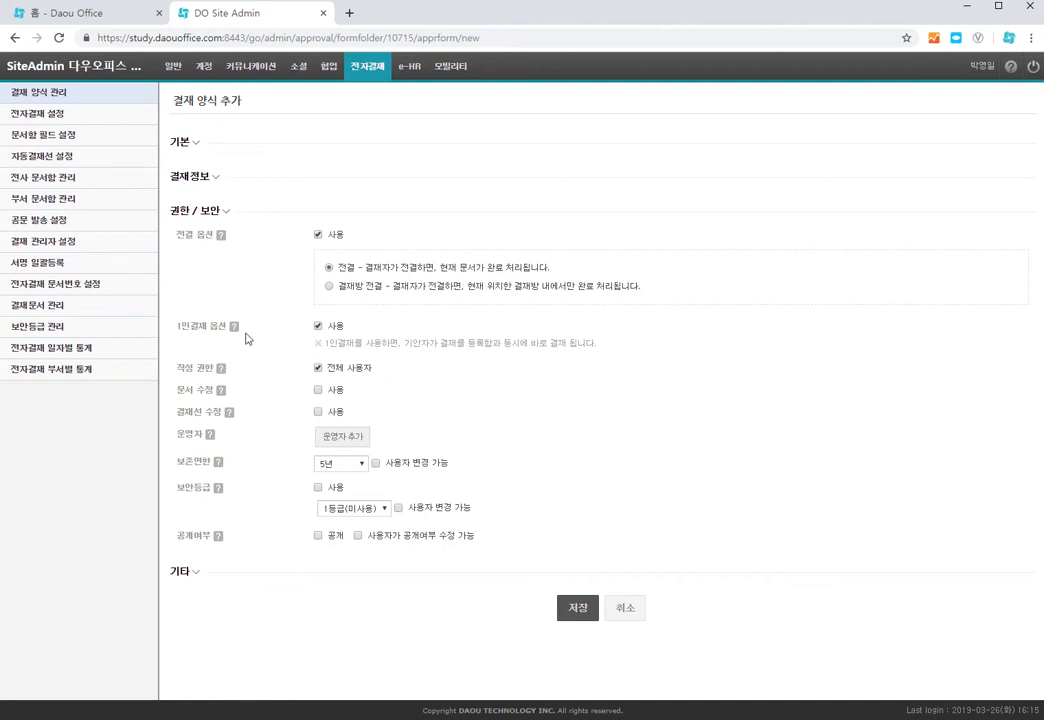
mouse_move(233, 335)
left_click(318, 368)
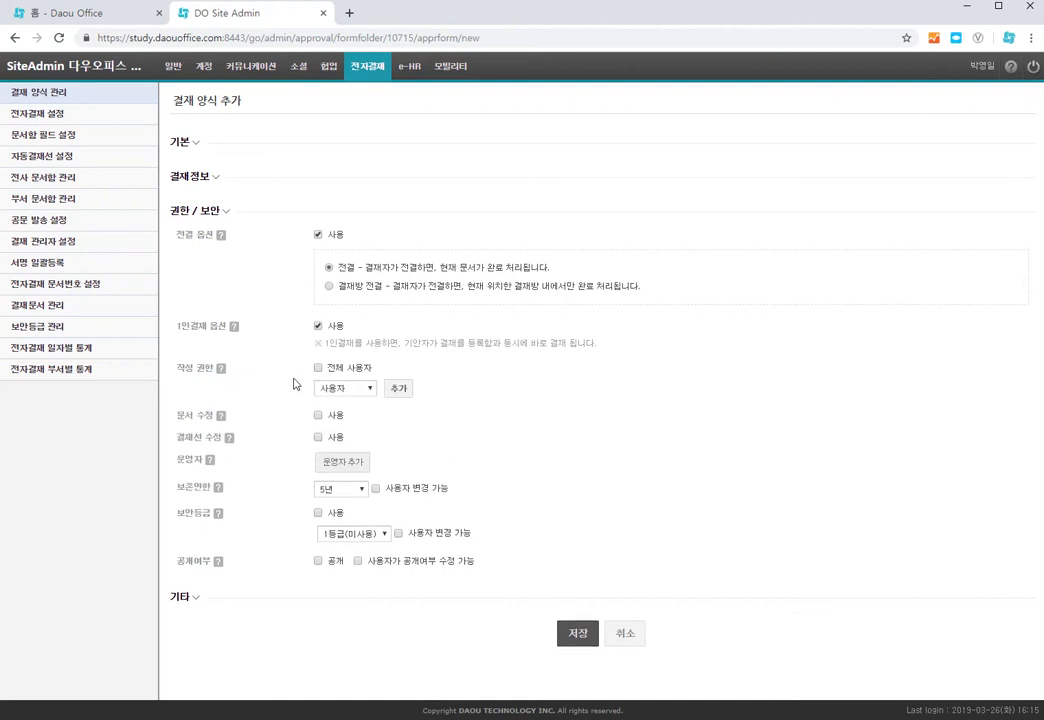
left_click(370, 390)
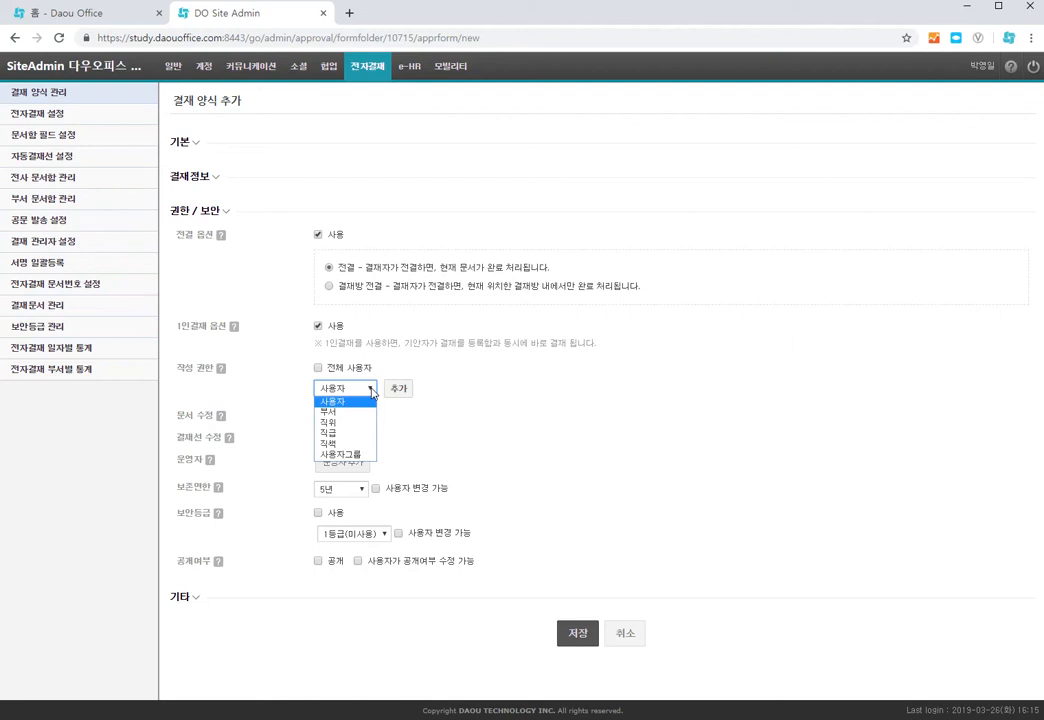
left_click(458, 387)
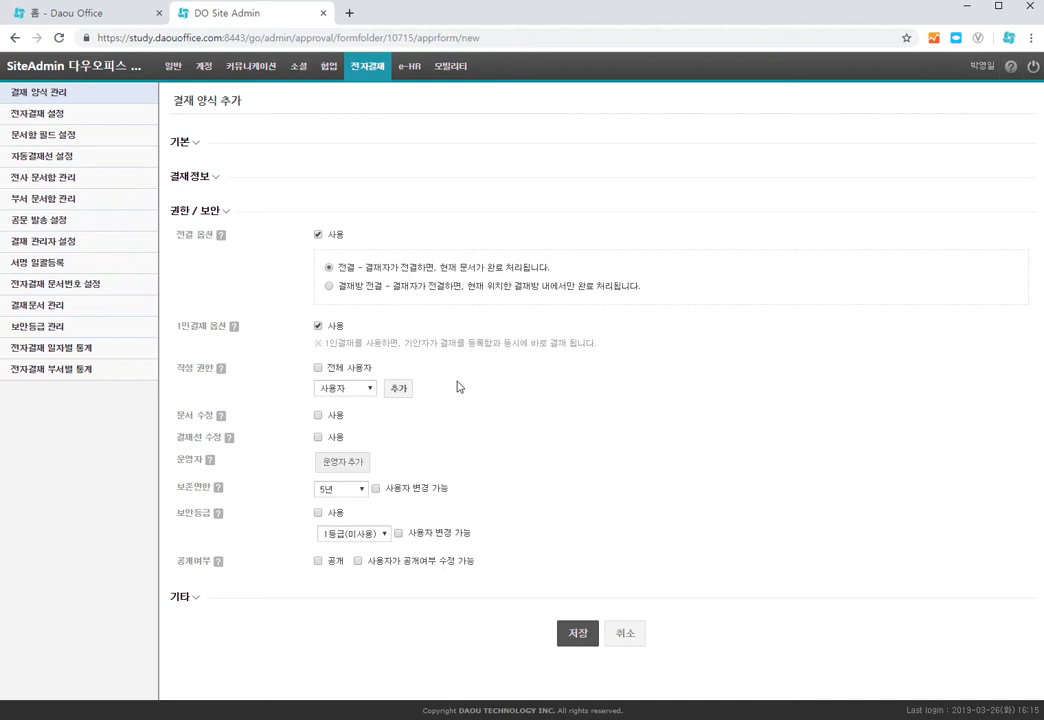
Step: Try enabling document editing for some approval-authority users, then turn document editing off
left_click(318, 415)
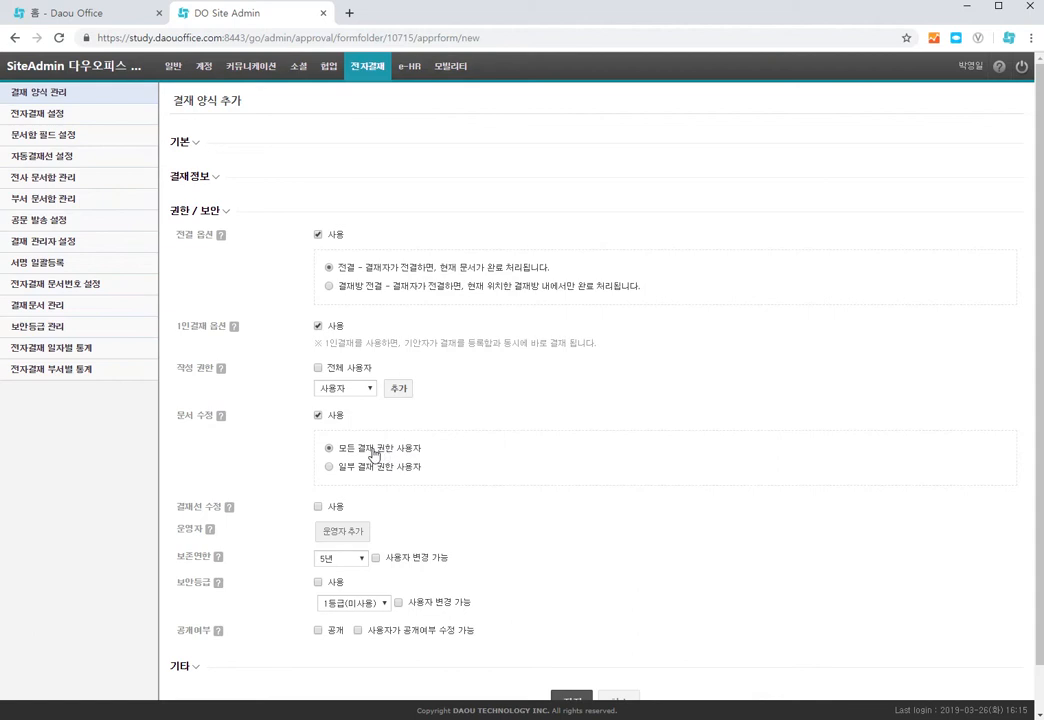
left_click(330, 467)
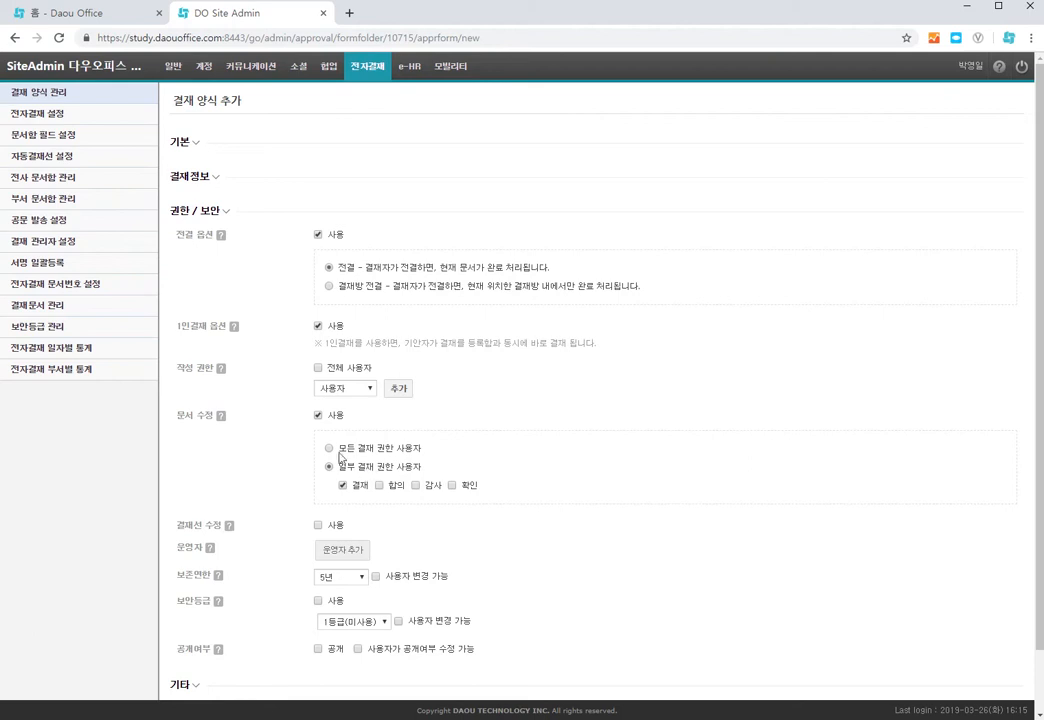
left_click(318, 416)
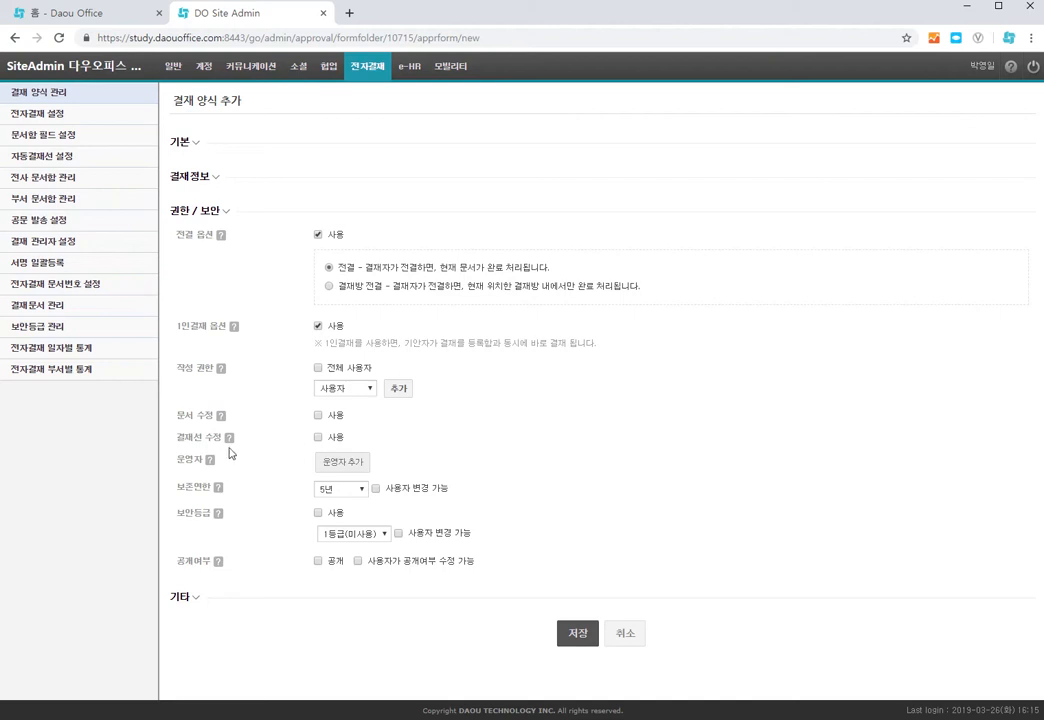
Step: Toggle the approval line editing option on and off
mouse_move(230, 440)
left_click(318, 437)
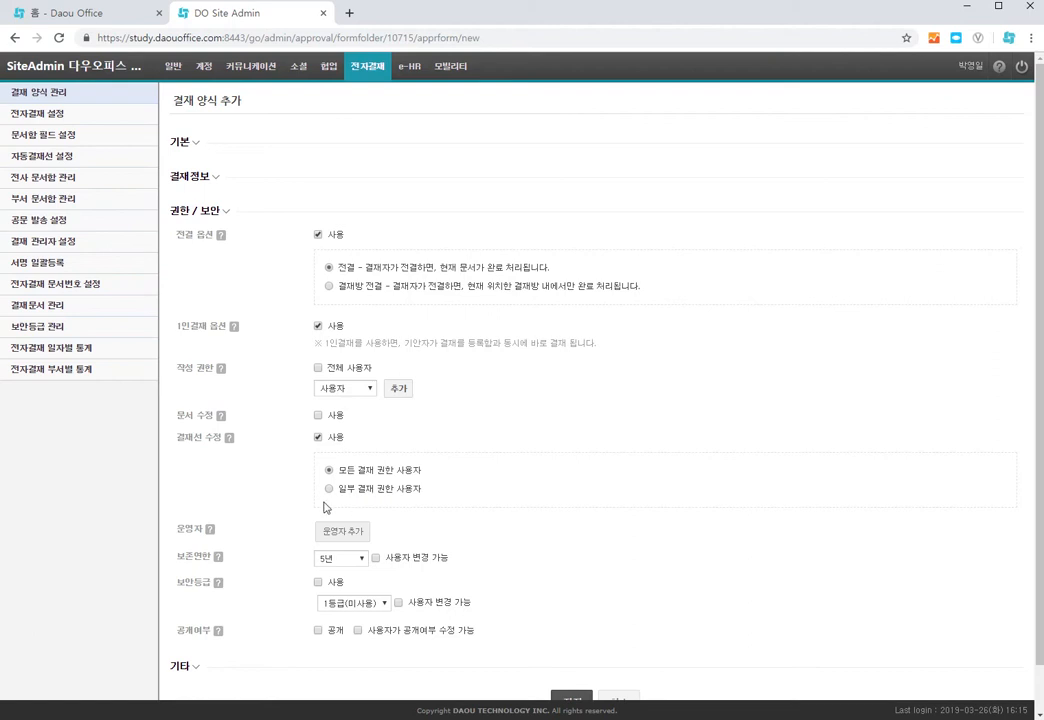
left_click(318, 437)
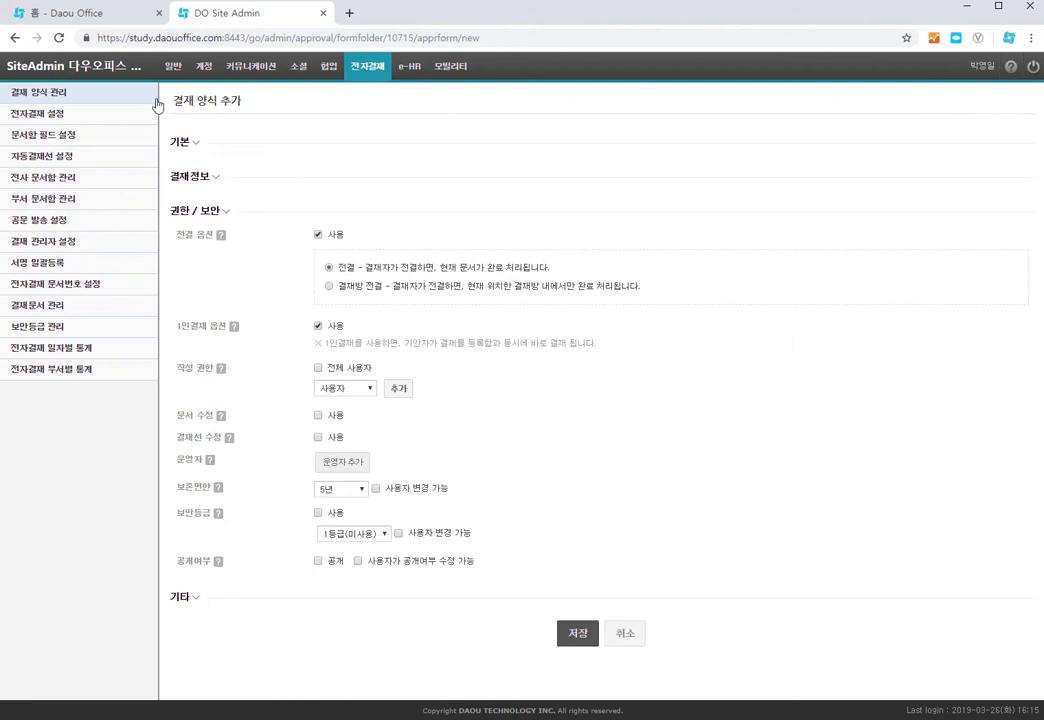
Step: Switch to the Daou Office home tab and open the electronic approval app
left_click(100, 20)
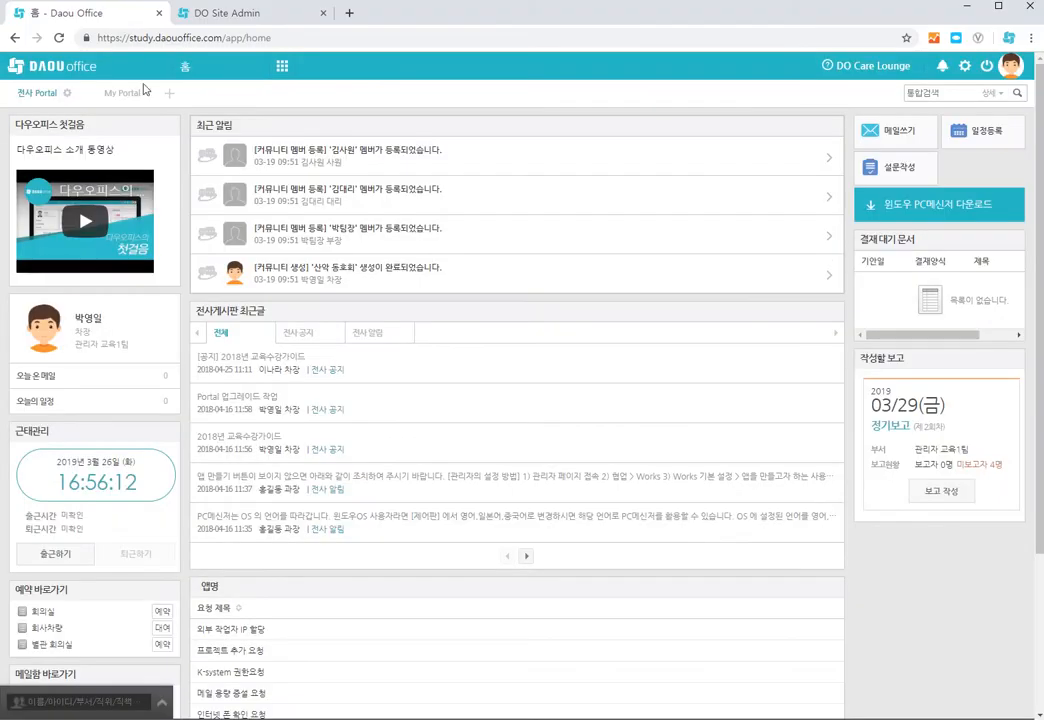
left_click(282, 66)
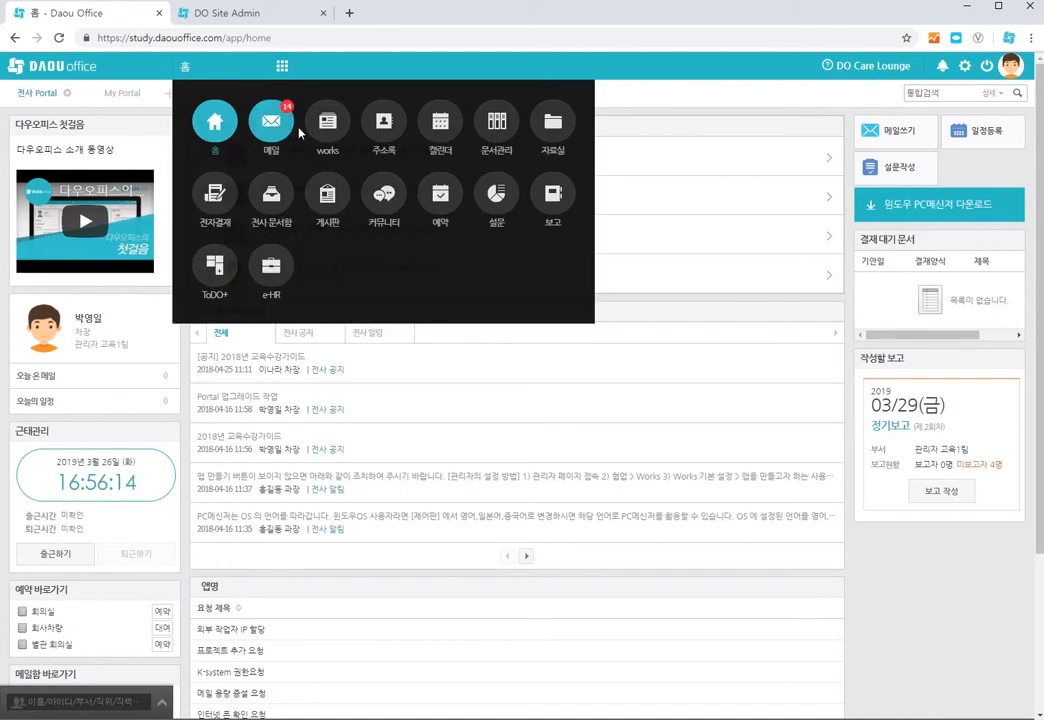
left_click(218, 202)
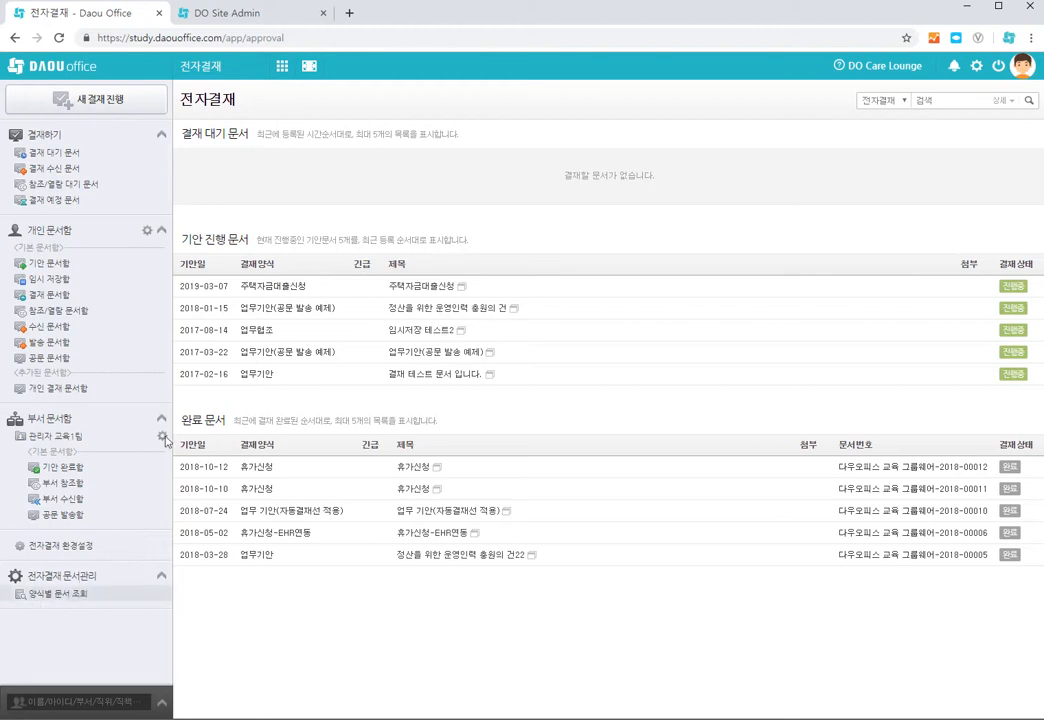
Step: Open the documents-by-form lookup in electronic approval and choose the 업무 기안(자동결재선 적용) form
left_click(221, 13)
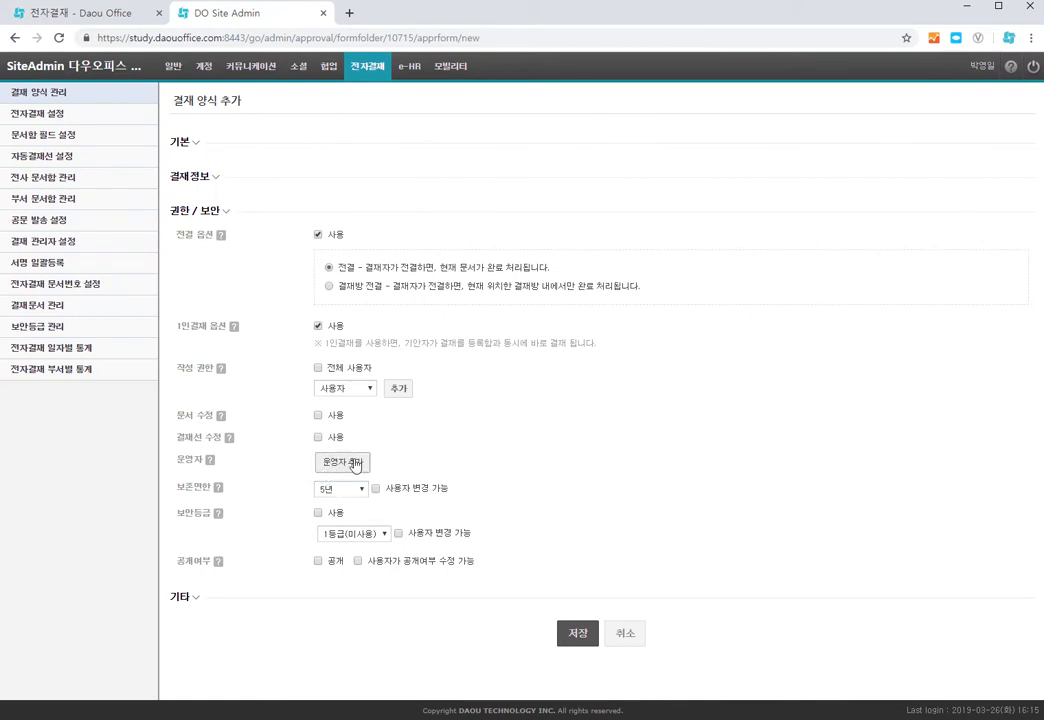
left_click(74, 13)
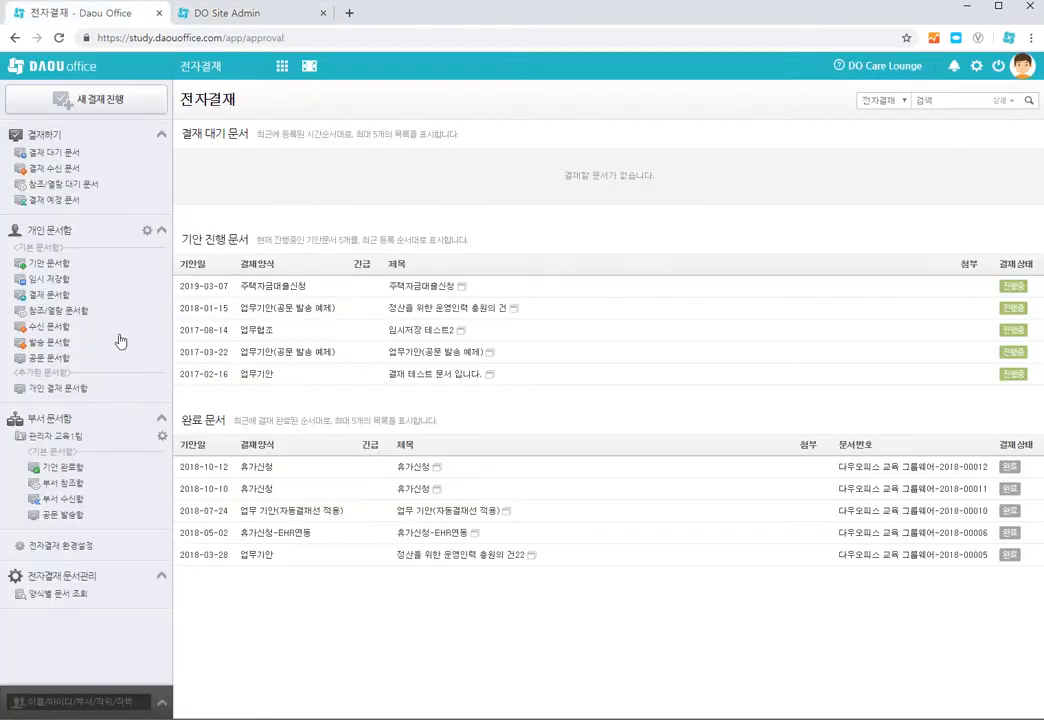
left_click(70, 598)
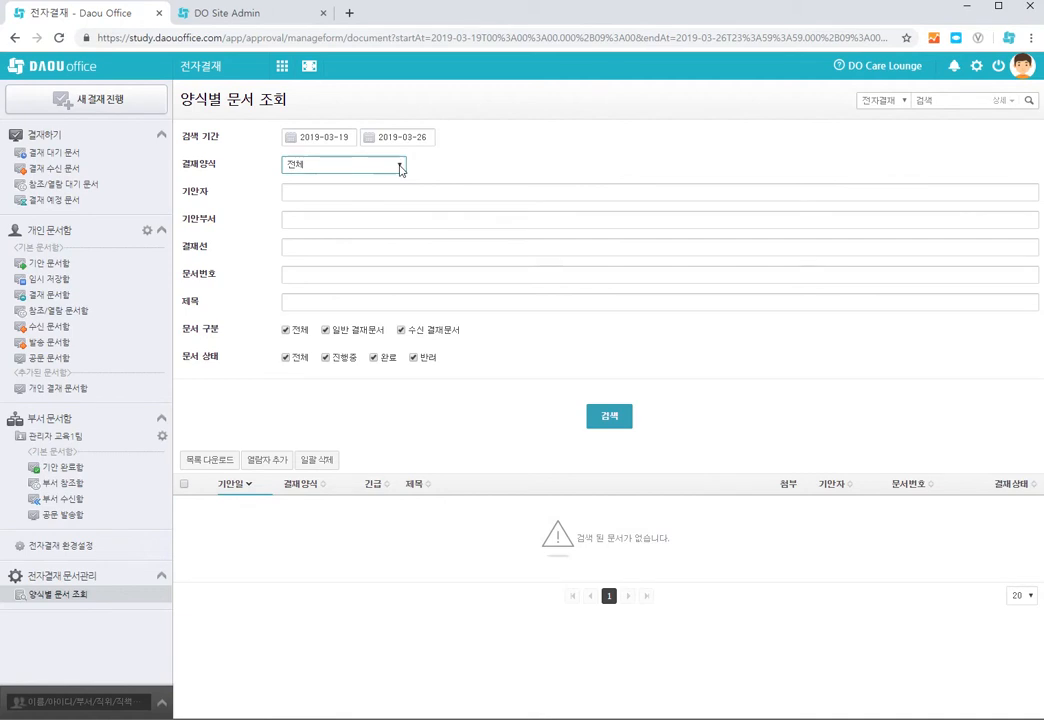
left_click(399, 167)
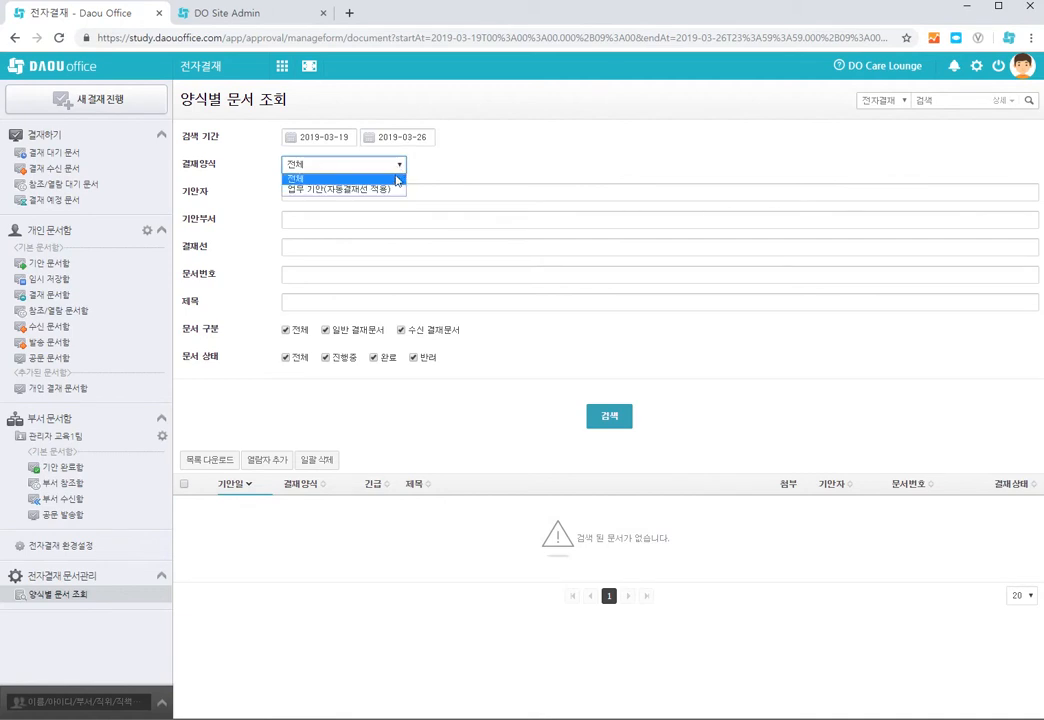
left_click(380, 189)
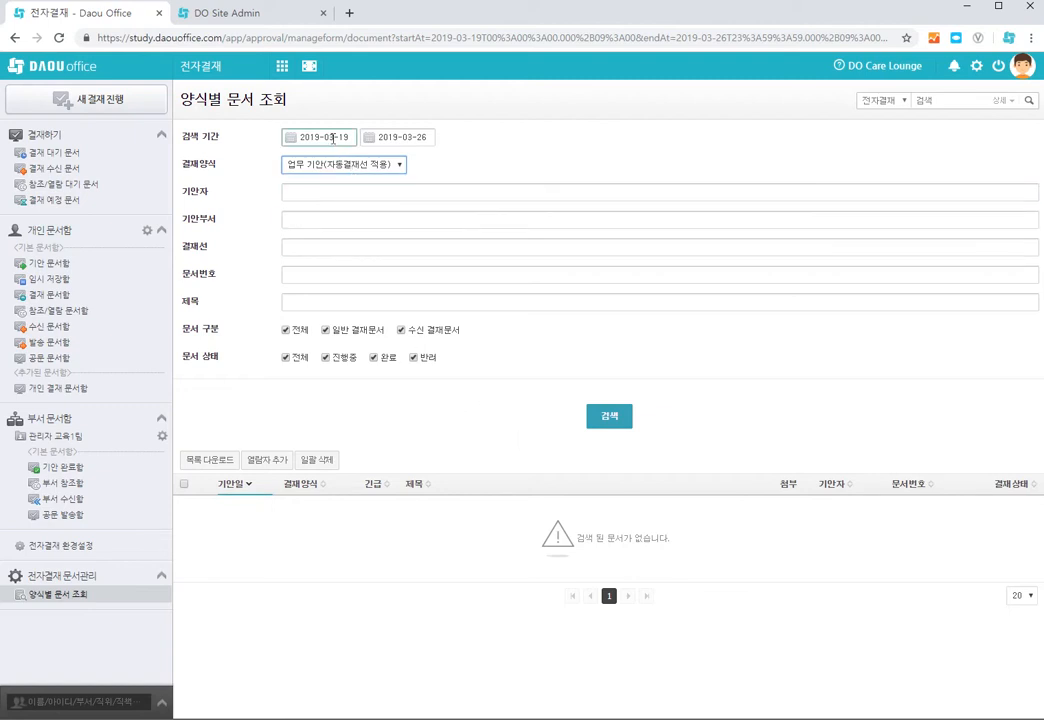
Step: Set the search start date to 2018-03-01 and run the search
left_click(333, 139)
left_click(342, 158)
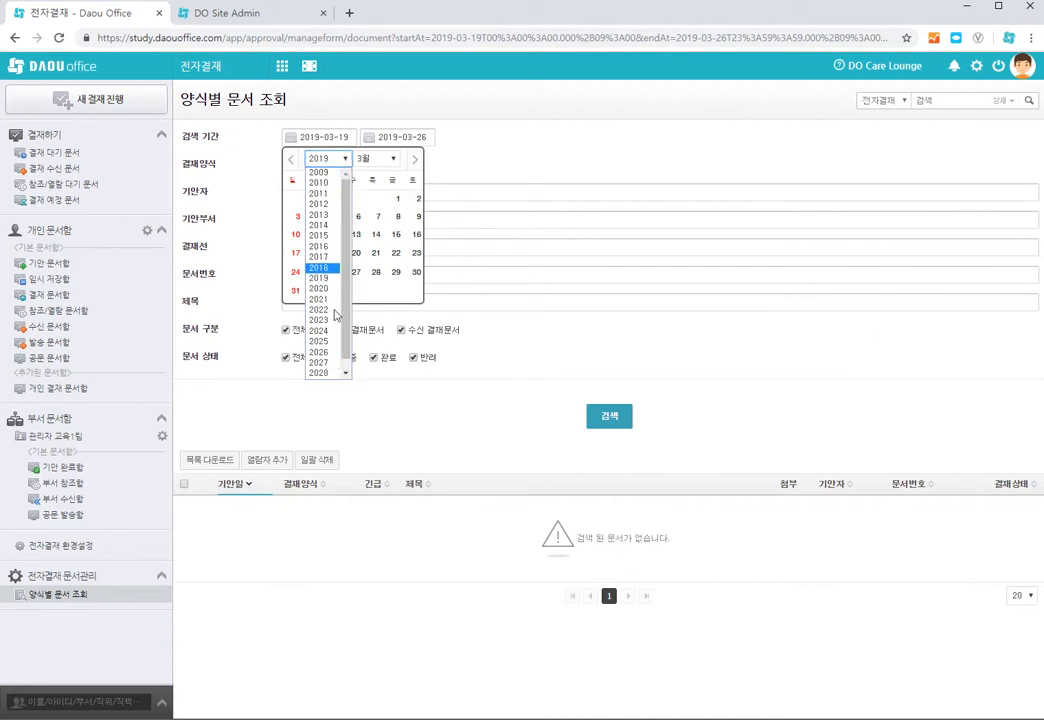
left_click(334, 268)
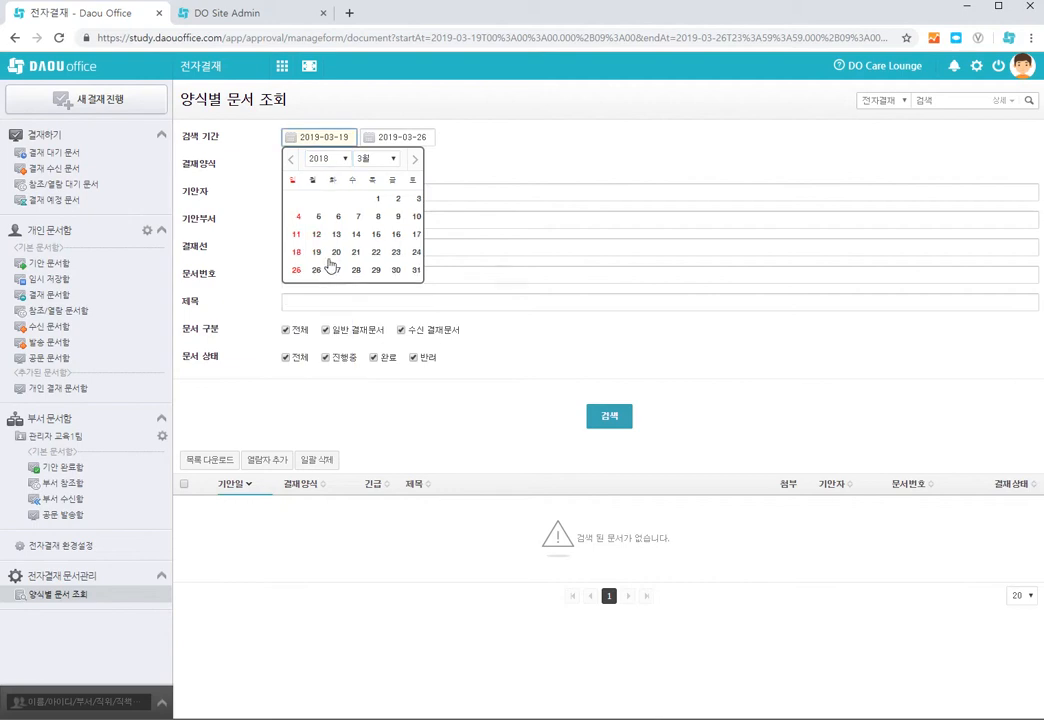
left_click(377, 198)
left_click(608, 418)
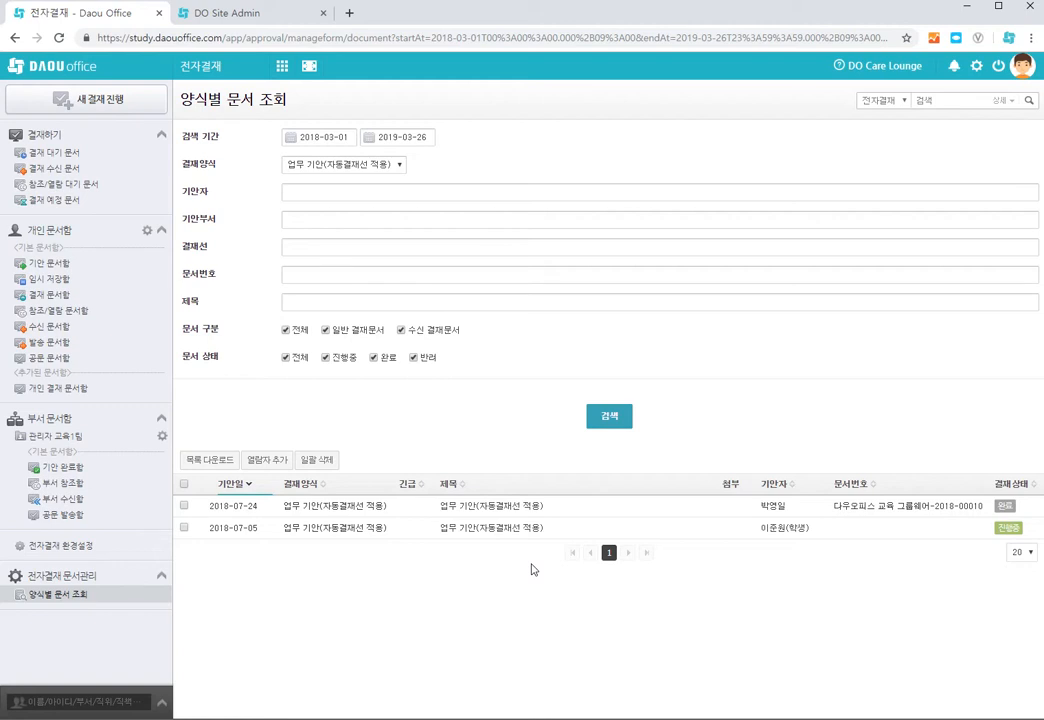
left_click(222, 20)
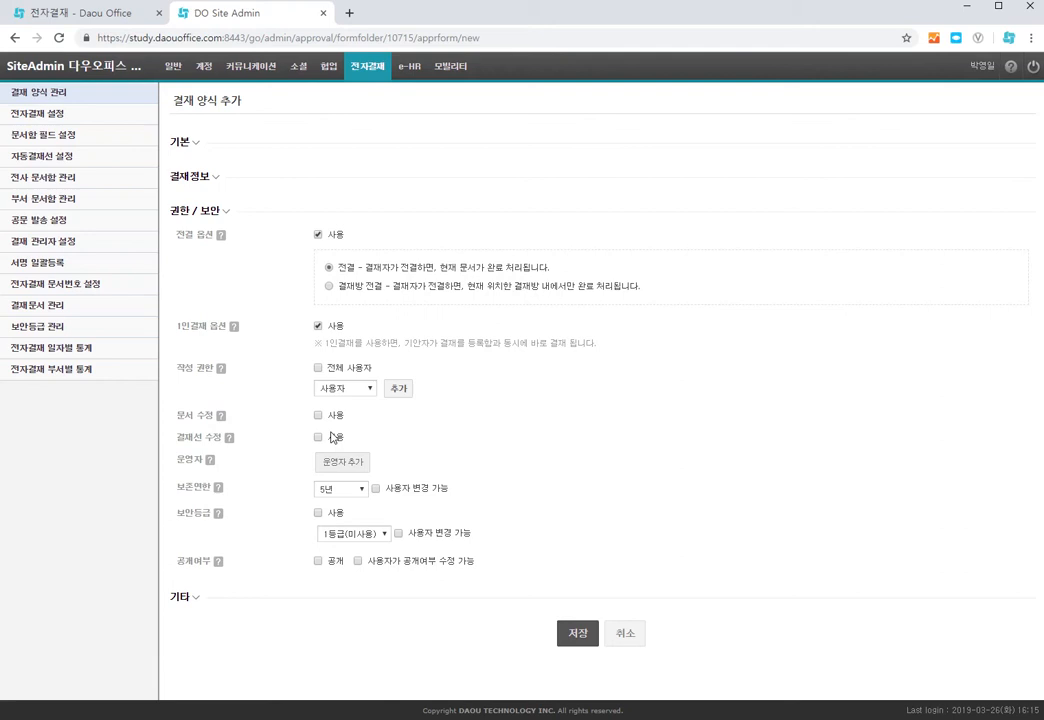
left_click(98, 18)
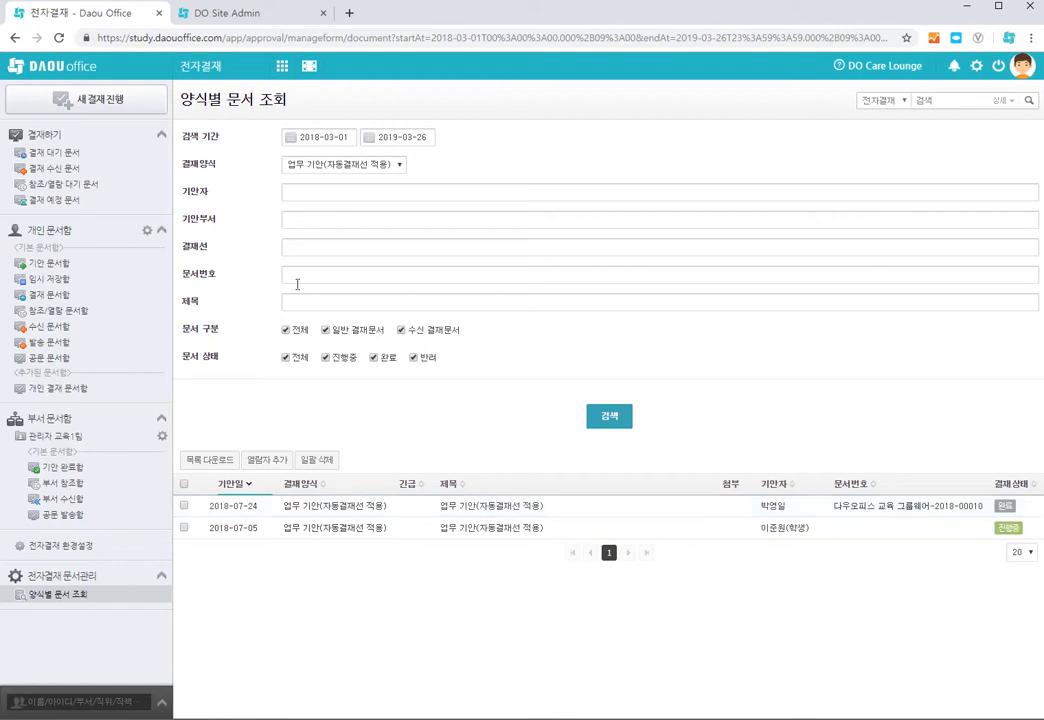
left_click(237, 14)
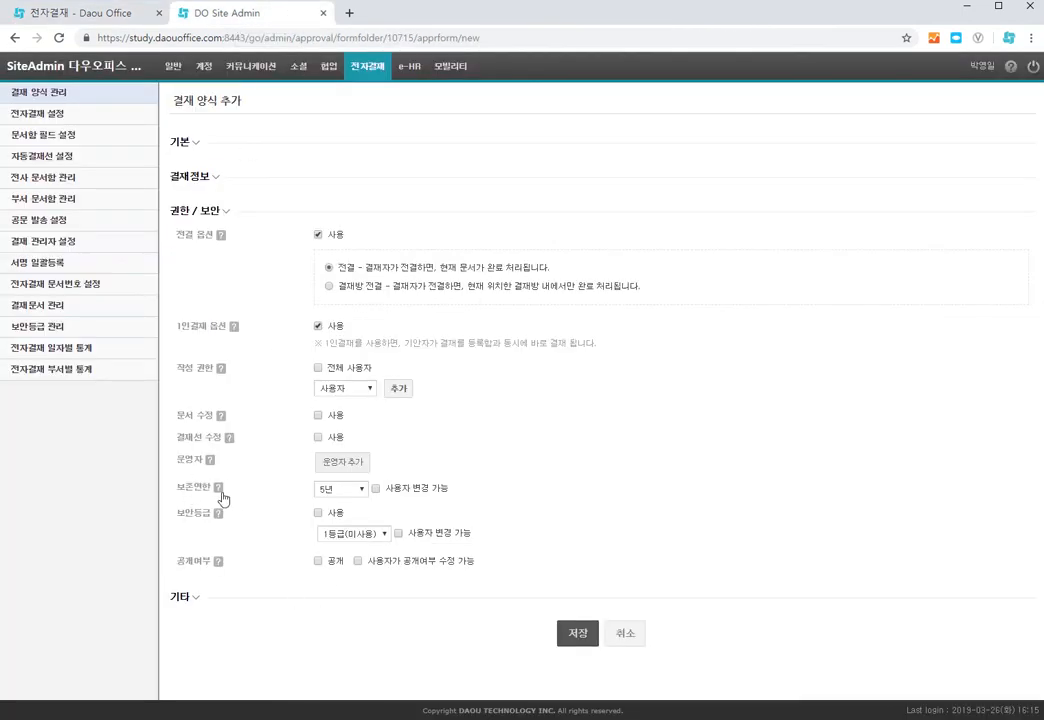
Step: Try the retention period options and toggle the security level and disclosure options on and off
left_click(366, 490)
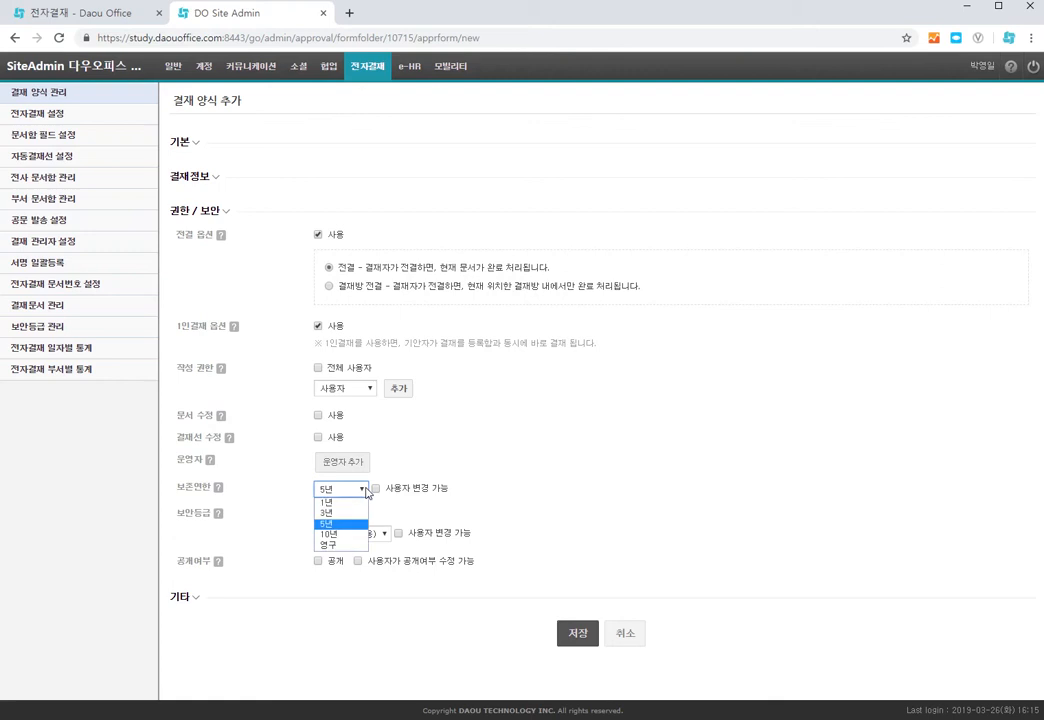
left_click(492, 517)
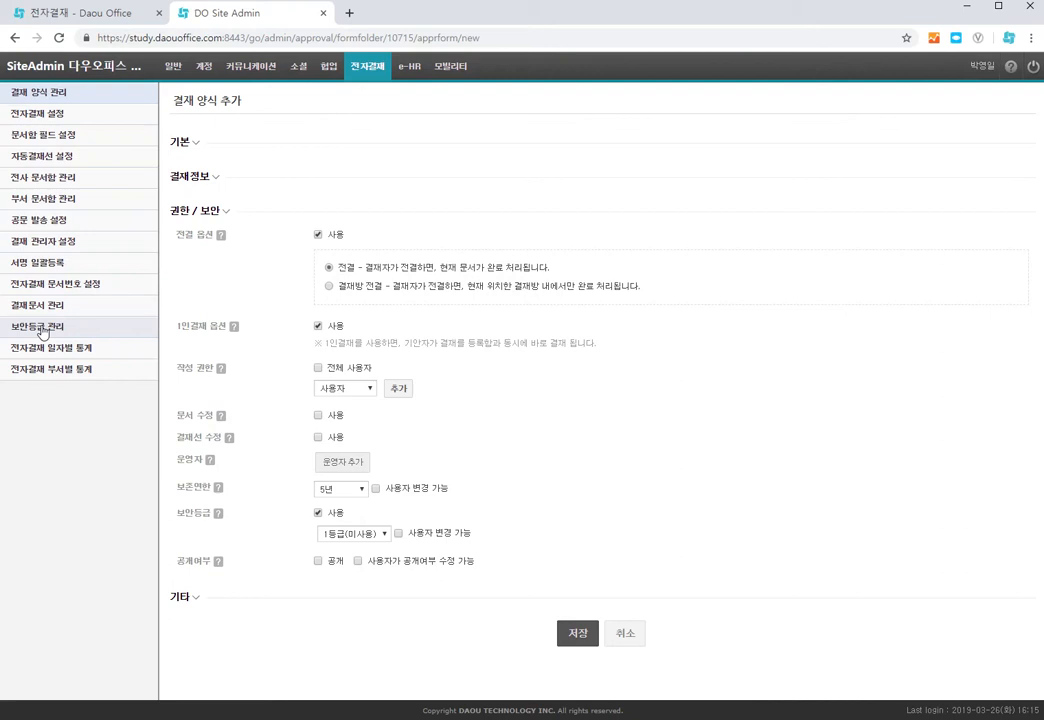
left_click(318, 512)
left_click(318, 561)
left_click(318, 561)
left_click(318, 561)
left_click(358, 561)
Step: Expand the Other (기타) section, collapse permissions/security, and enable form help with its editor
left_click(197, 600)
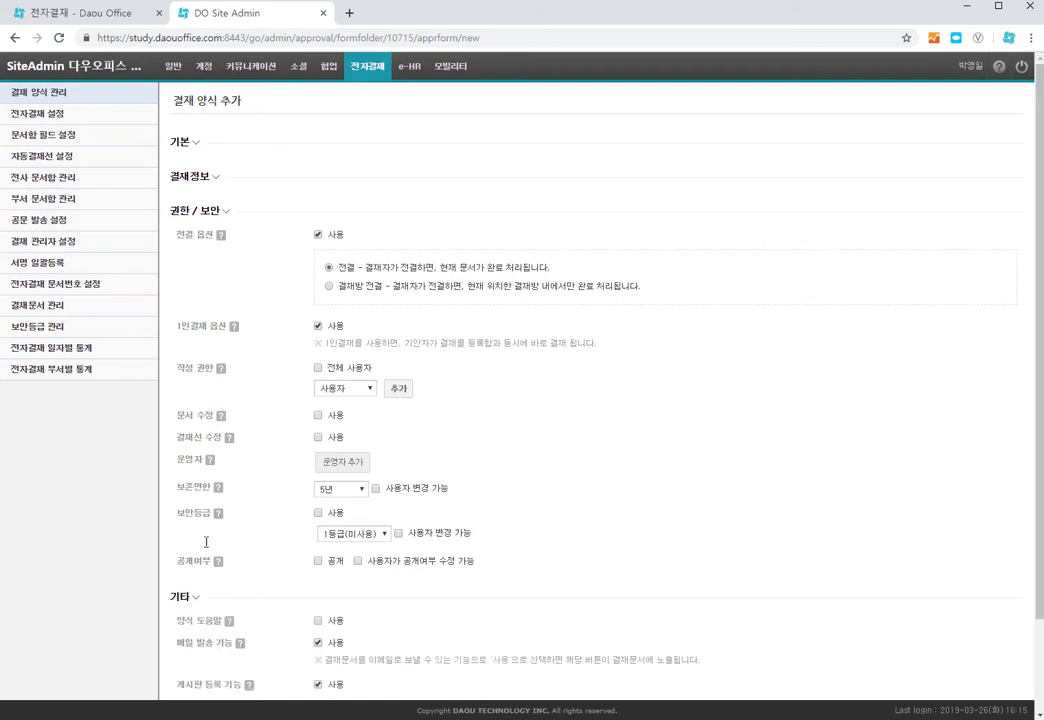
left_click(205, 210)
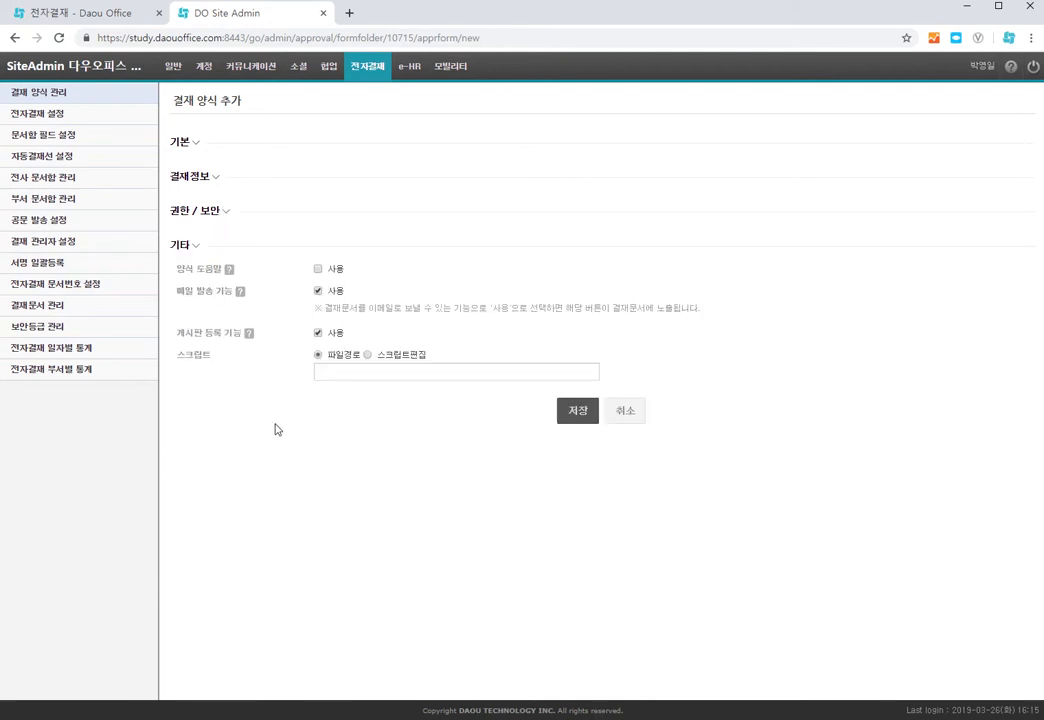
mouse_move(230, 274)
left_click(318, 269)
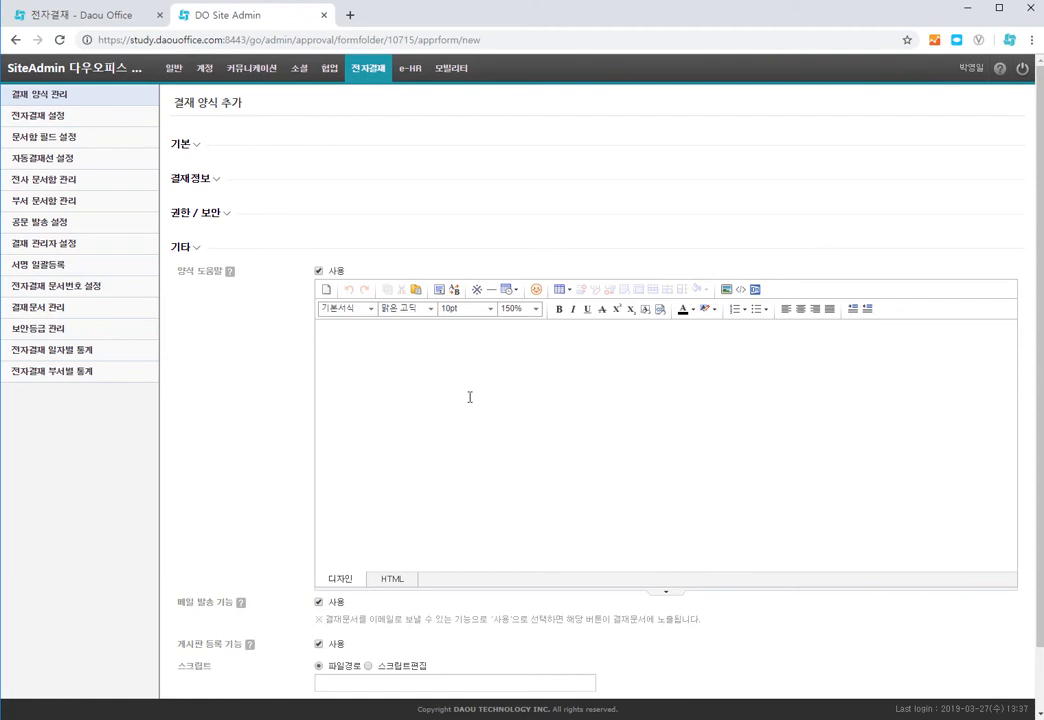
left_click(470, 393)
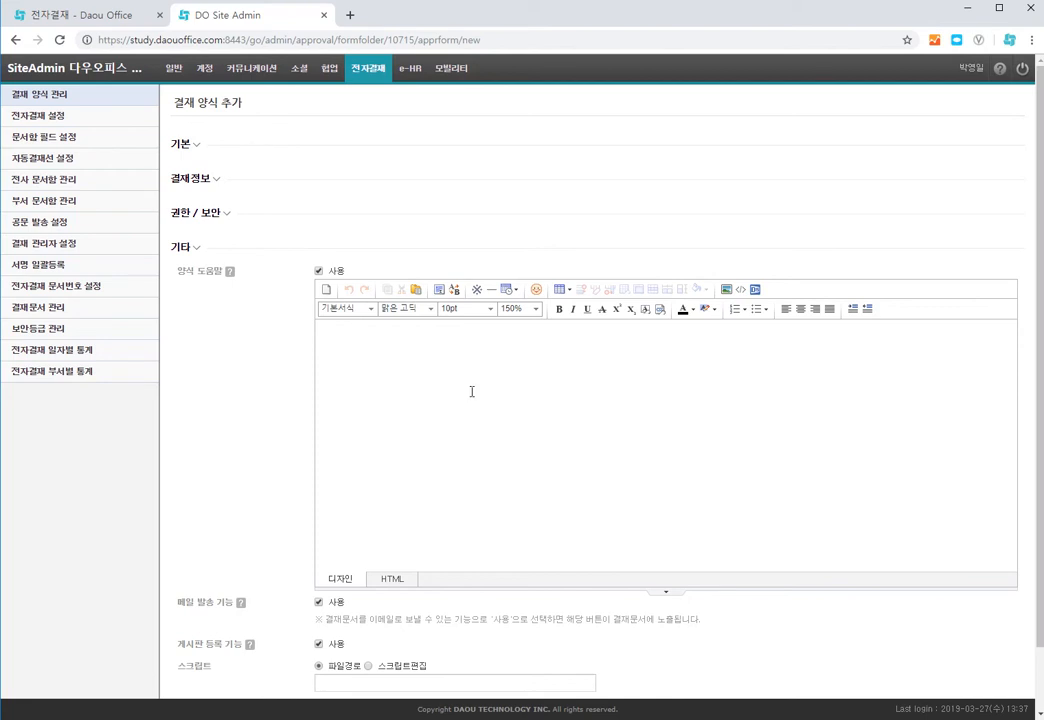
Step: Start a new approval and pick the 채용요청 form under 인사
left_click(87, 16)
left_click(101, 102)
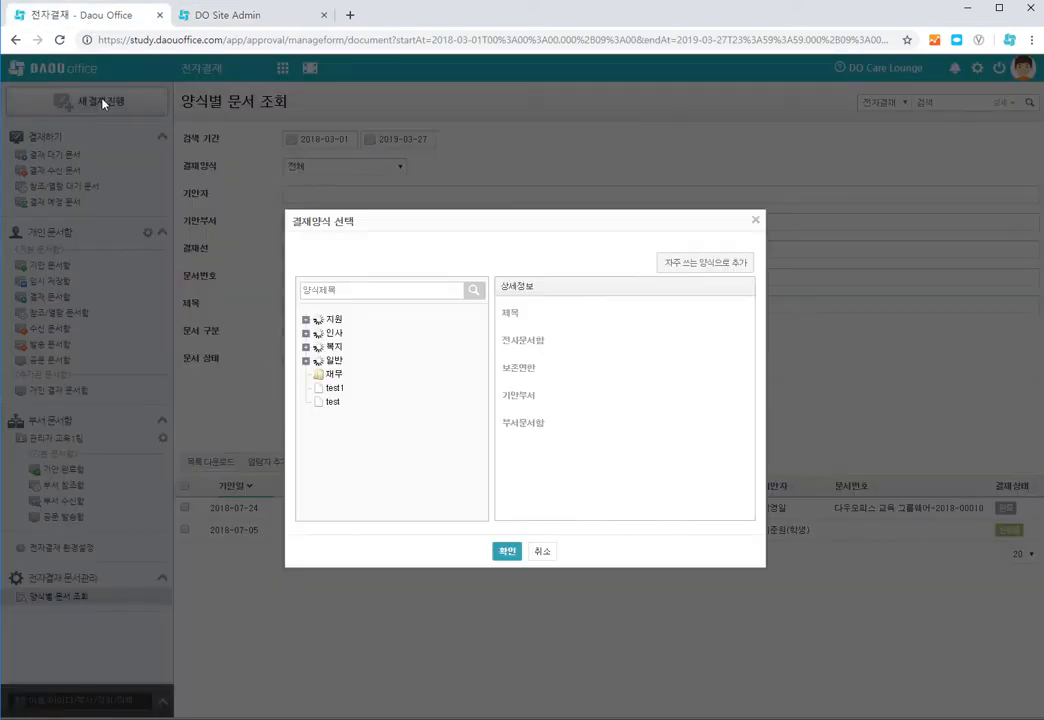
scroll(365, 418, "down", 5)
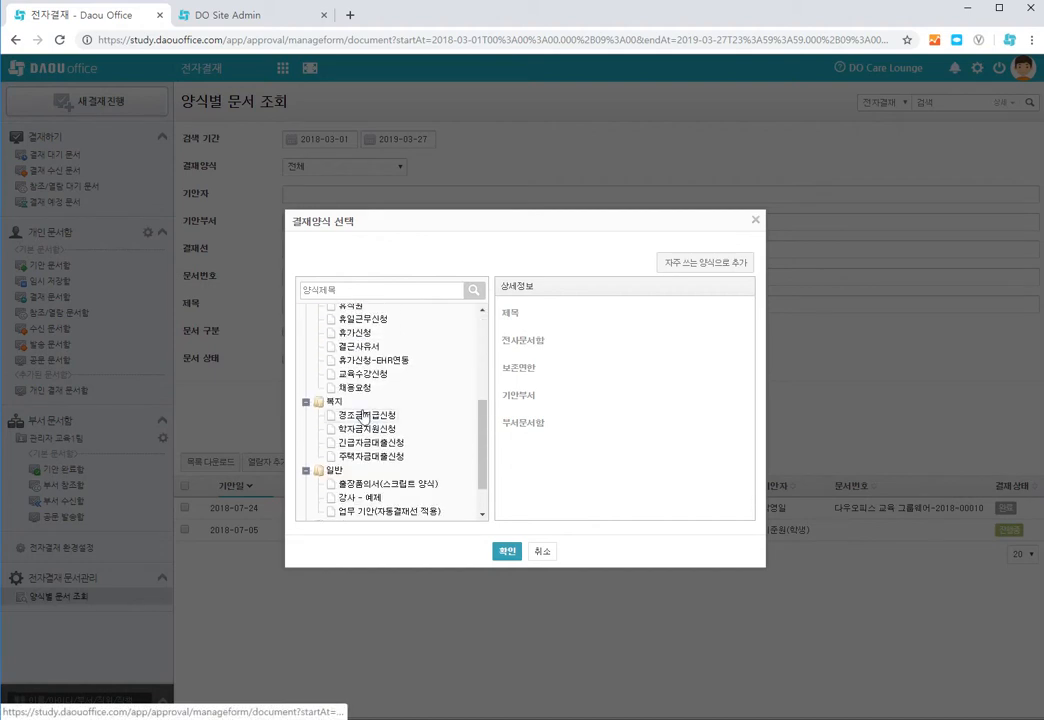
left_click(358, 388)
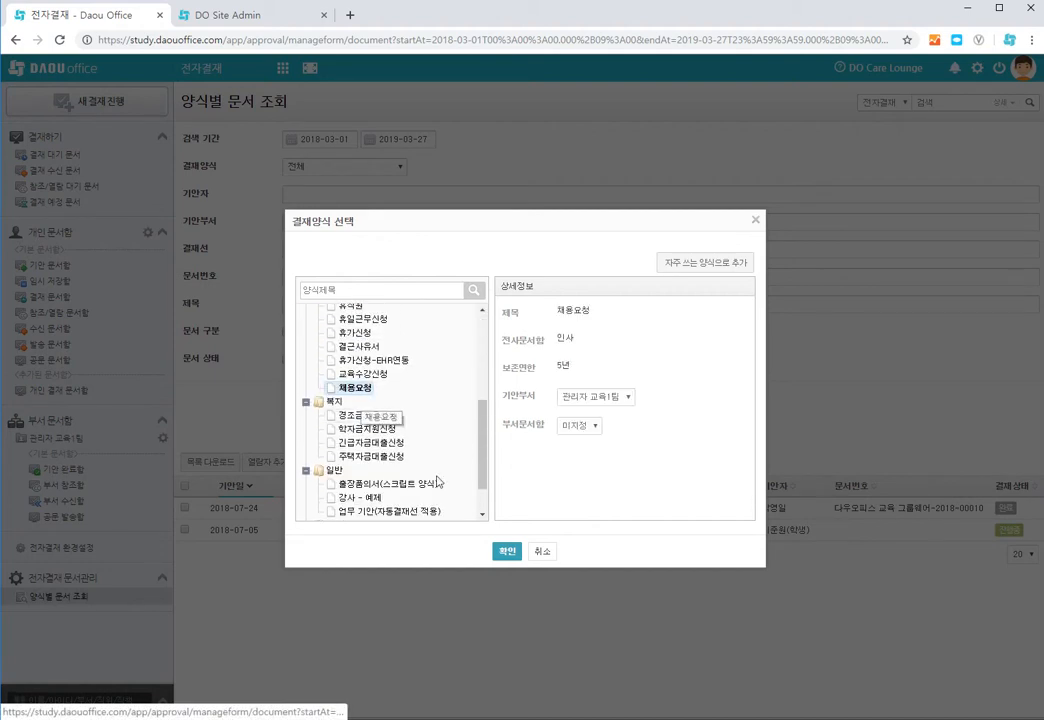
left_click(507, 552)
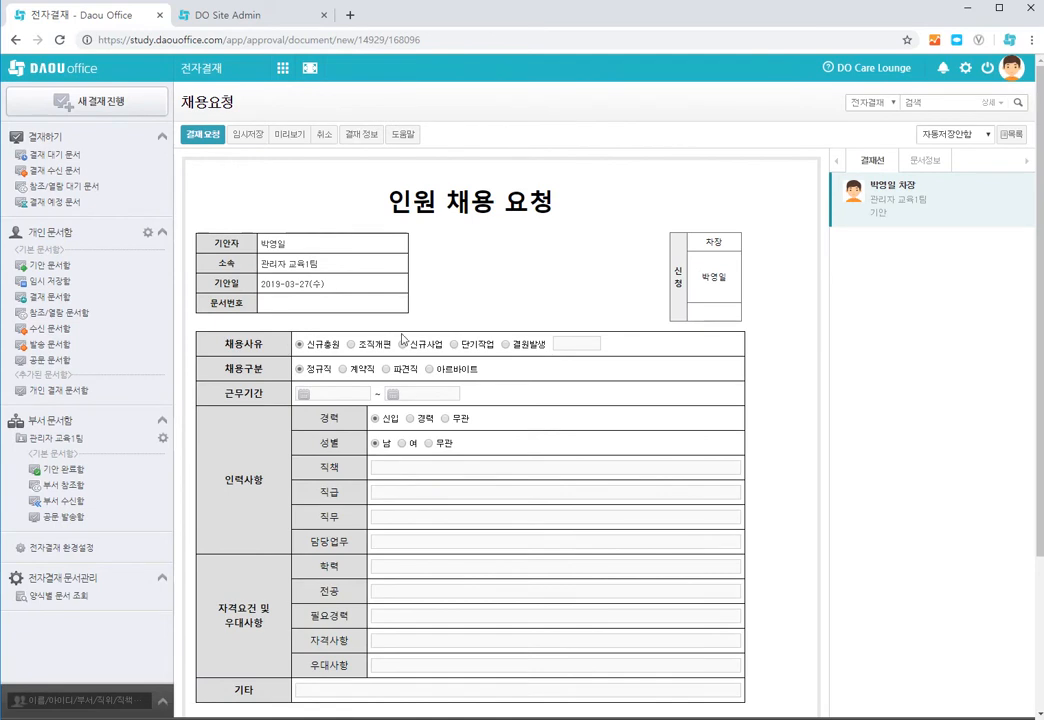
Step: Open and read the form's help window, then close it
left_click(398, 138)
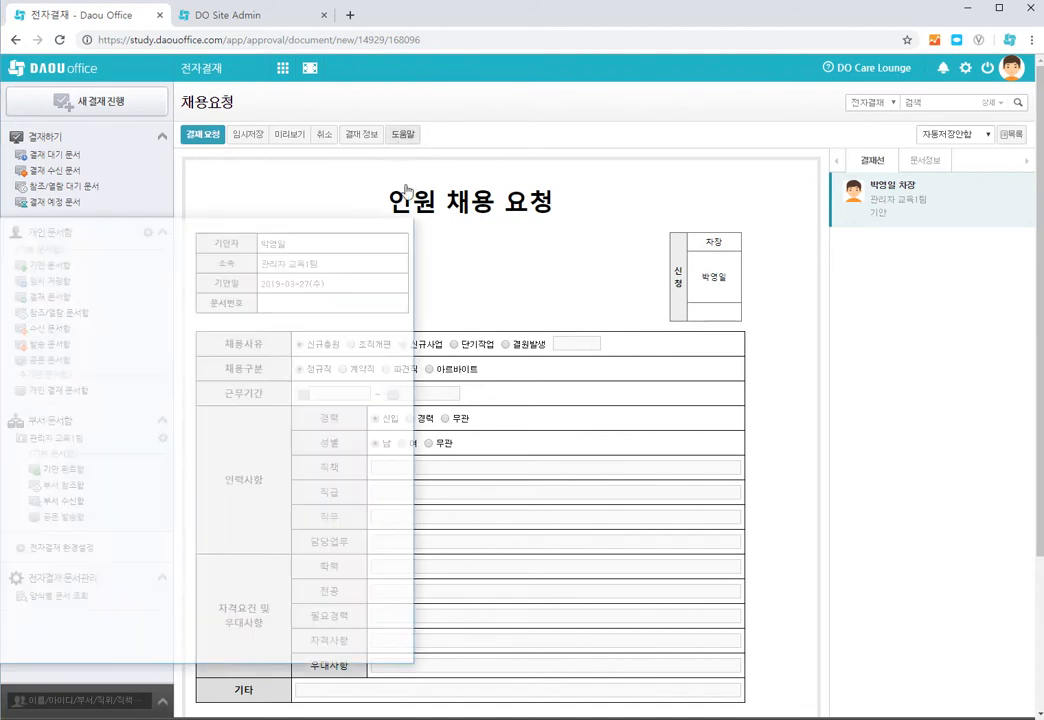
left_click_drag(255, 227, 525, 181)
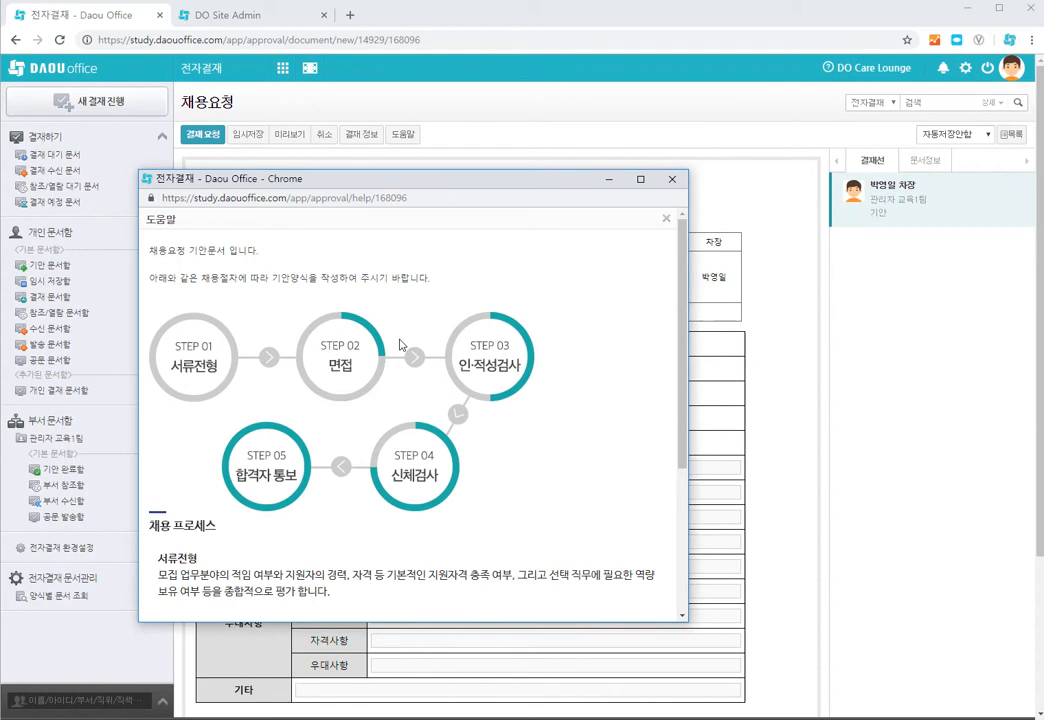
scroll(415, 361, "down", 5)
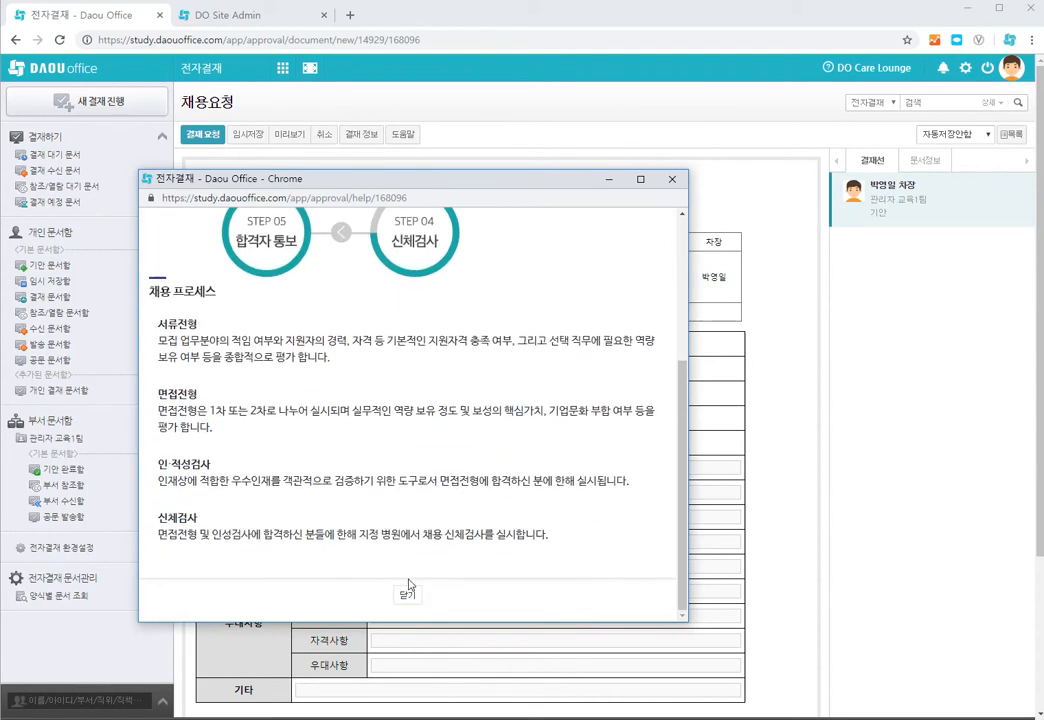
scroll(412, 555, "up", 5)
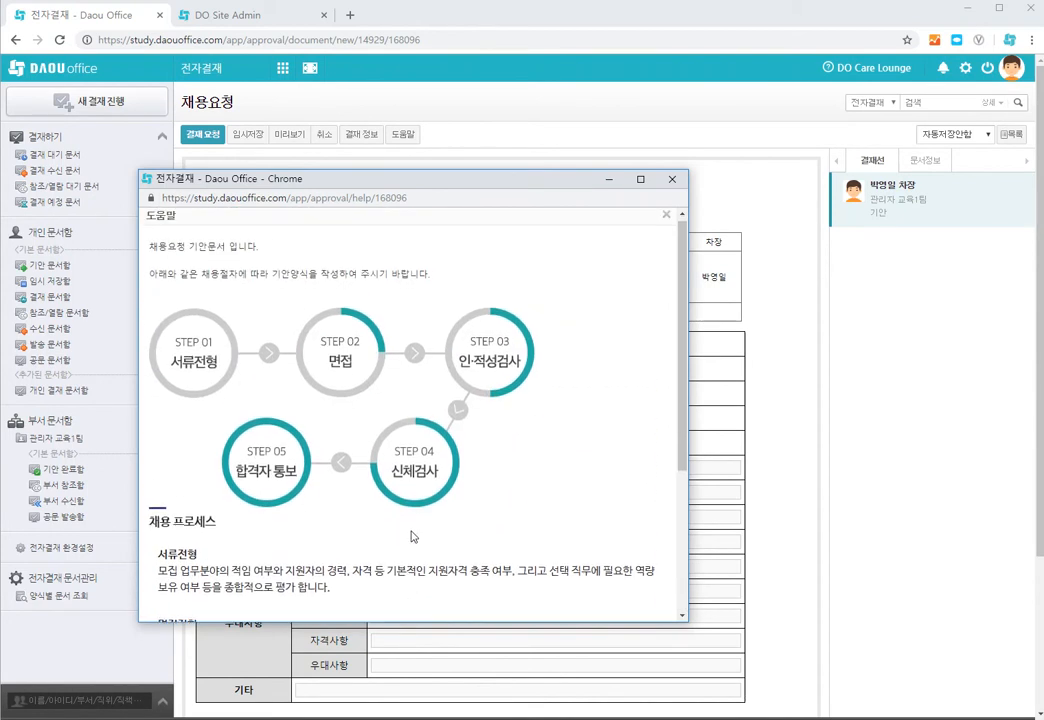
scroll(410, 537, "down", 5)
left_click(408, 593)
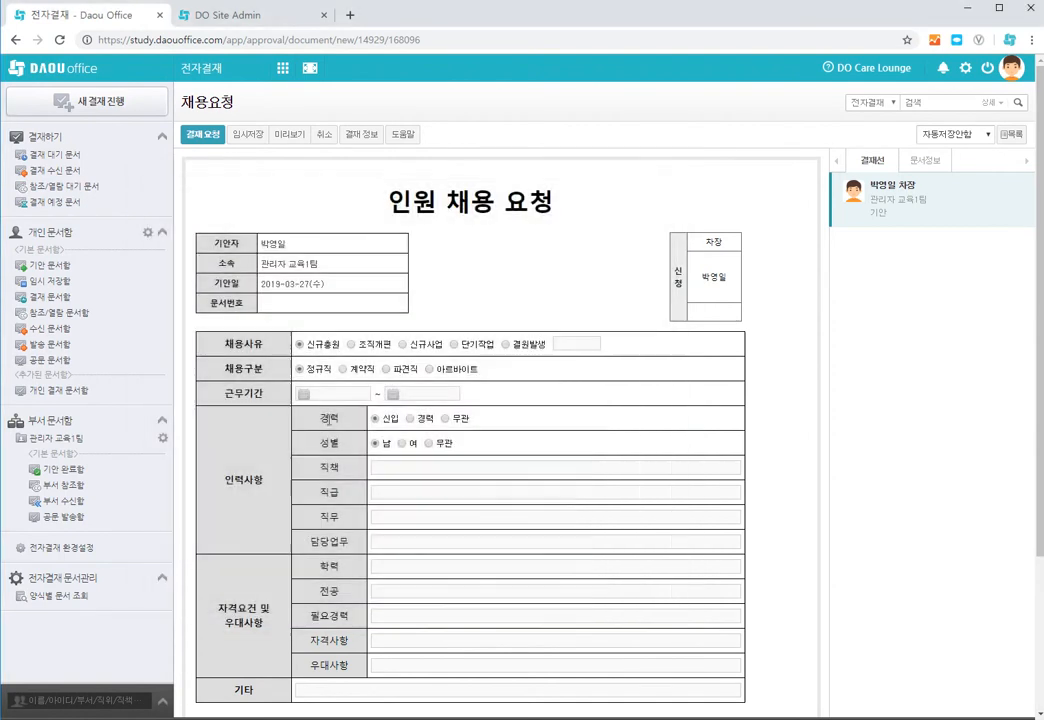
Step: Turn off the form help option in the new form's Other settings
left_click(228, 15)
left_click(366, 341)
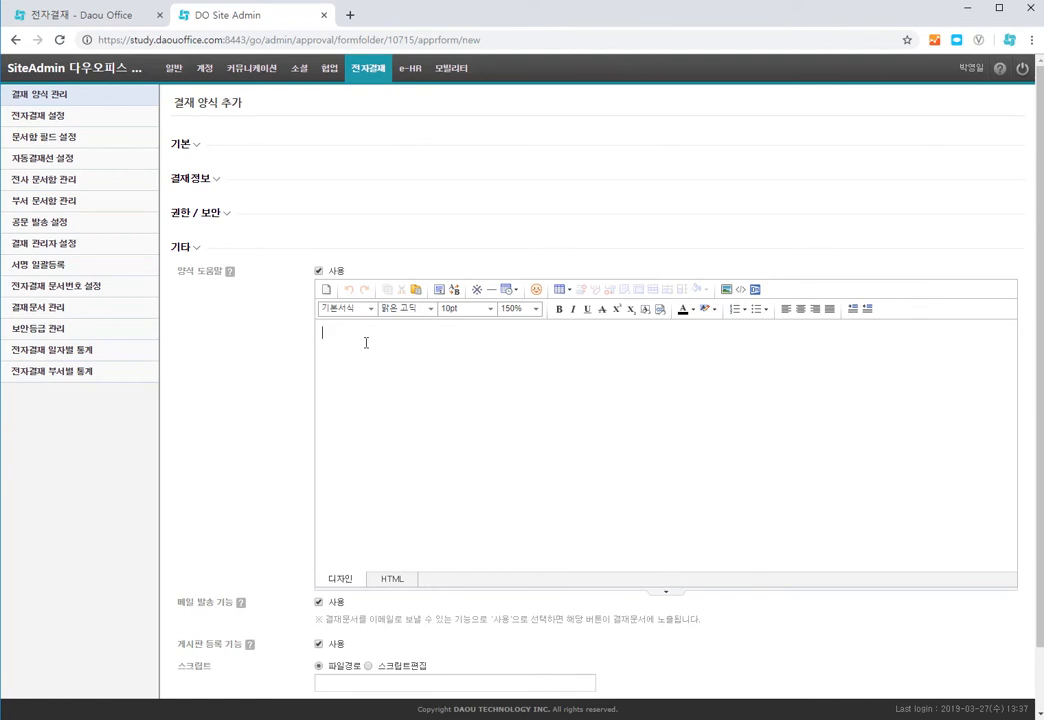
left_click(319, 271)
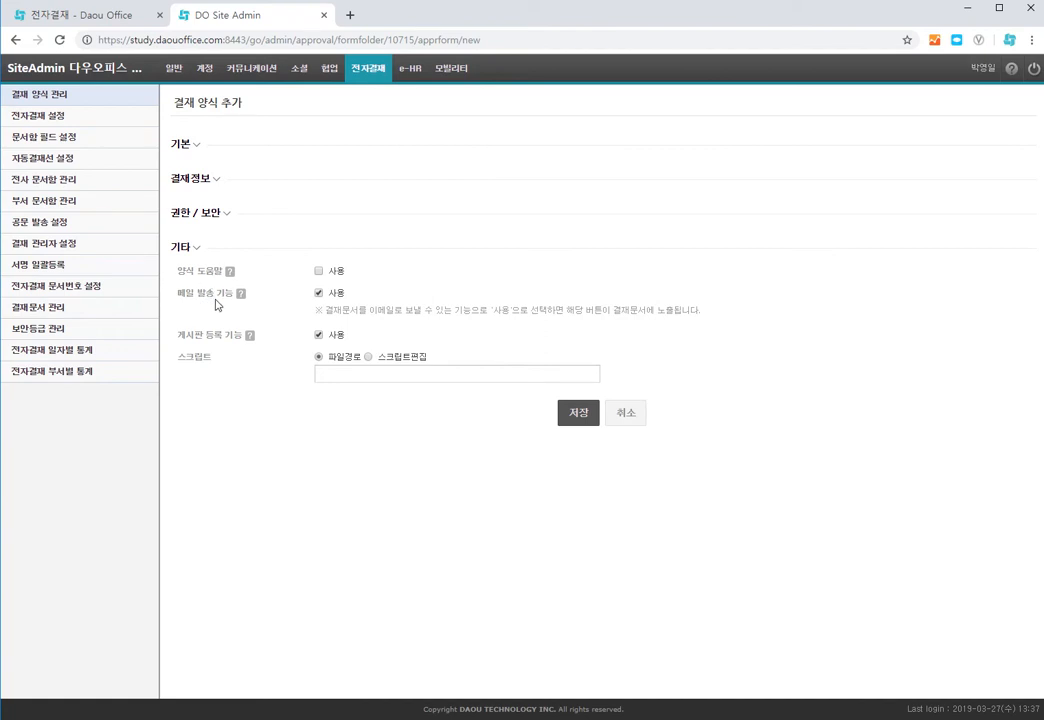
mouse_move(243, 301)
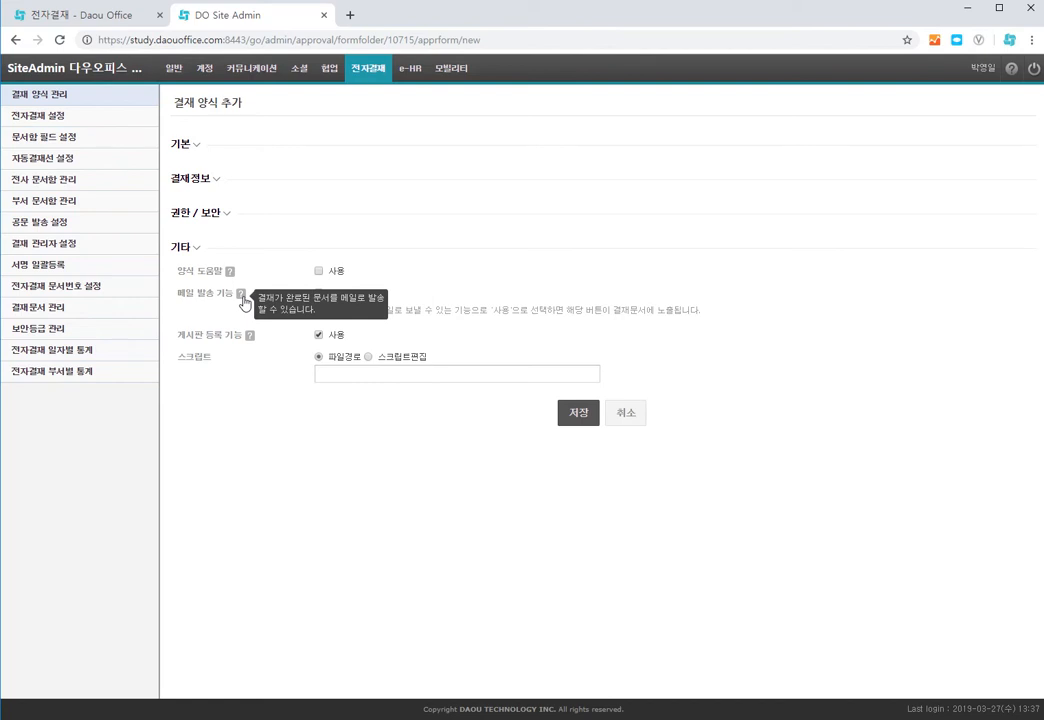
Step: Open the 휴가신청 document from the personal draft box
left_click(62, 17)
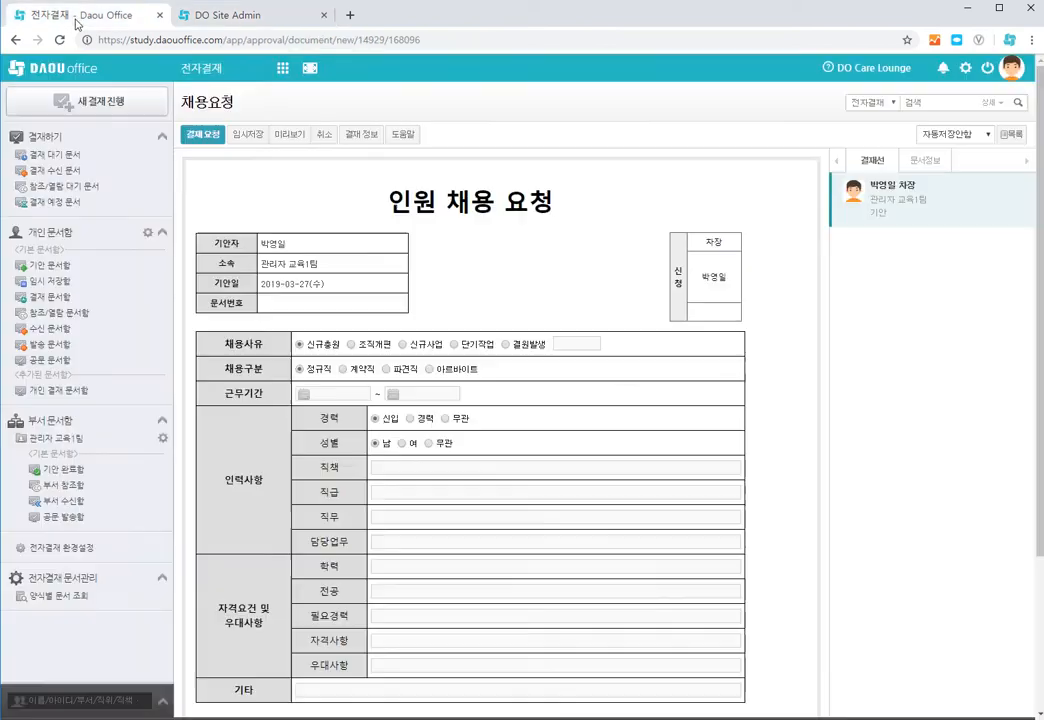
left_click(52, 266)
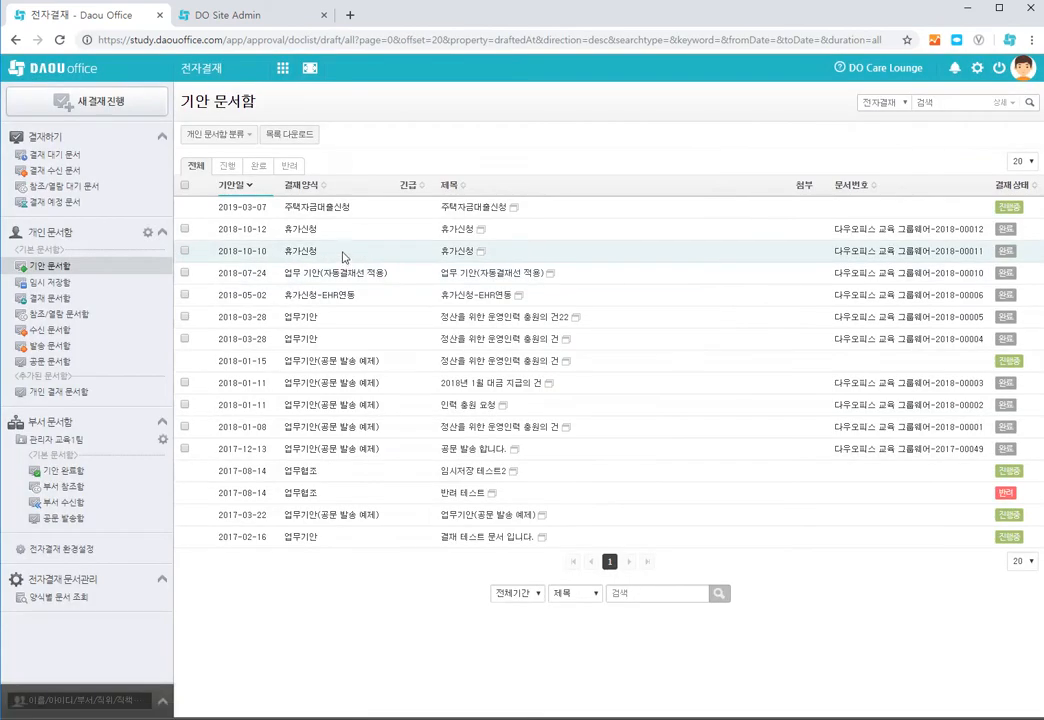
left_click(458, 231)
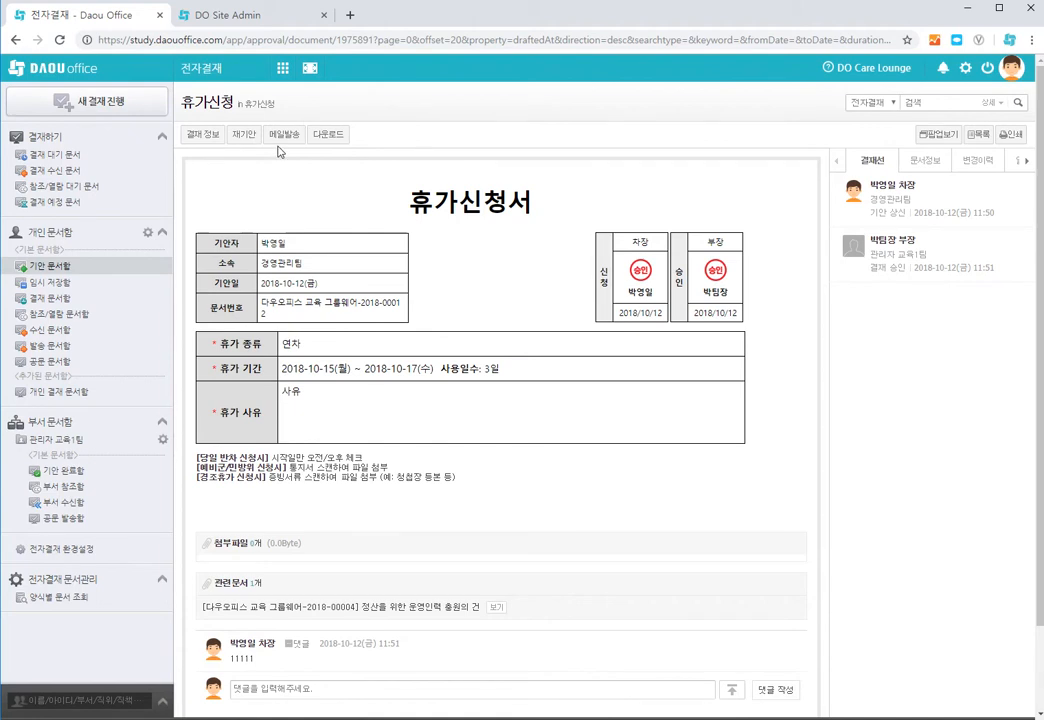
Step: Open the document's mail-send window to check the mail feature, then close it
left_click(283, 134)
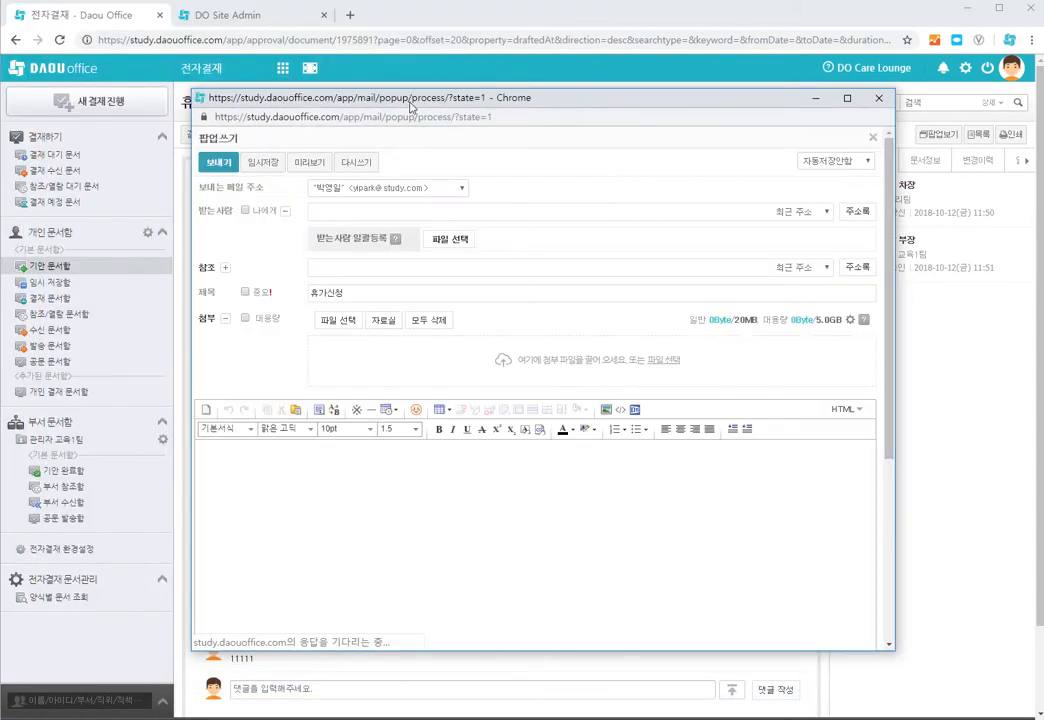
left_click_drag(408, 100, 520, 91)
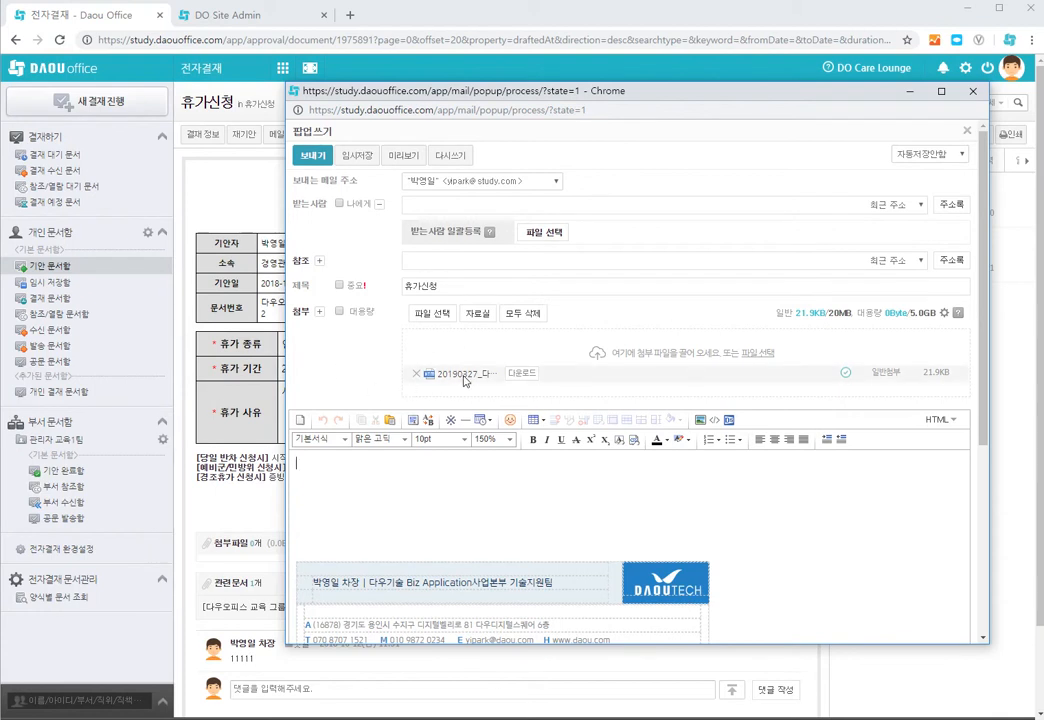
left_click(451, 204)
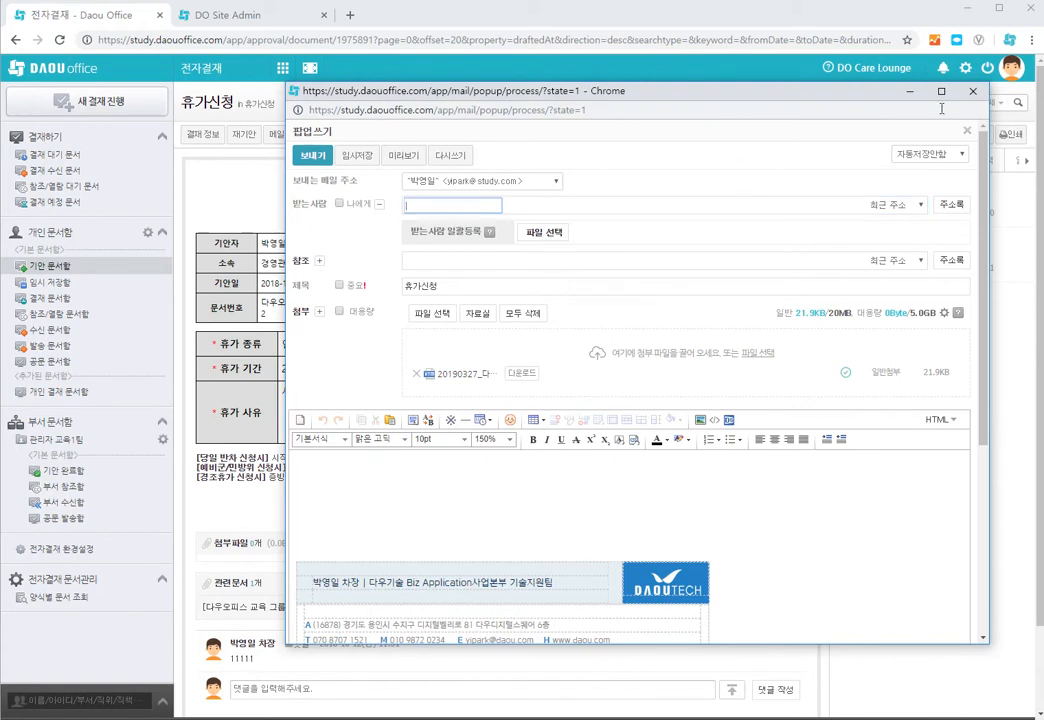
left_click(972, 91)
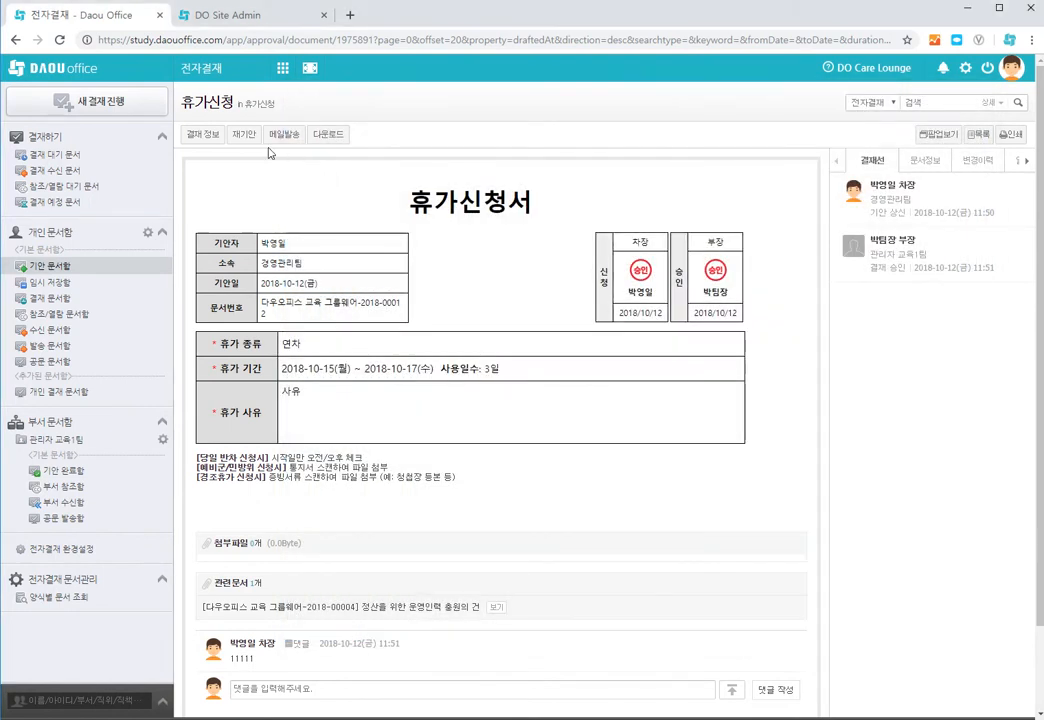
Step: Read the help tip for the board registration option in the new form's Other settings
left_click(262, 20)
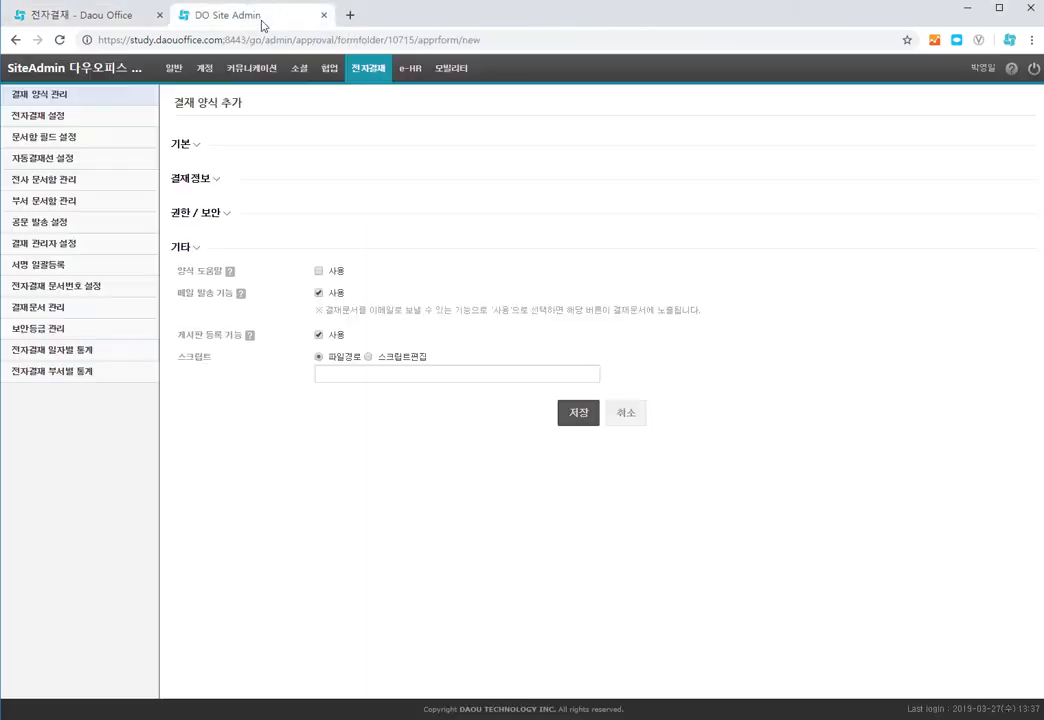
mouse_move(255, 343)
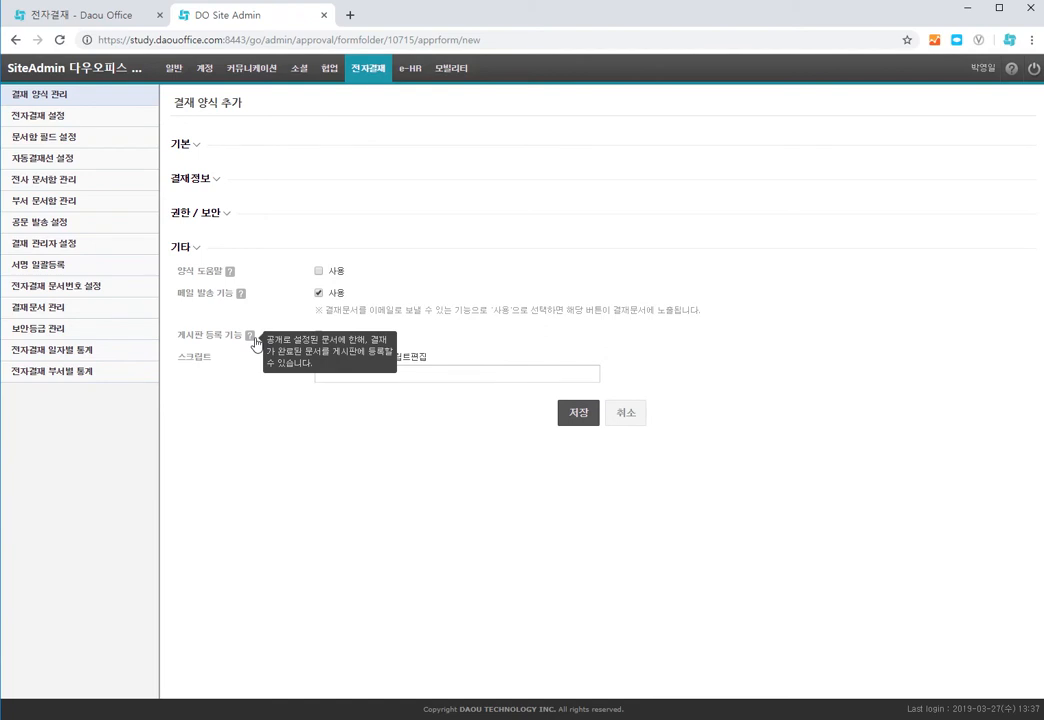
left_click(105, 15)
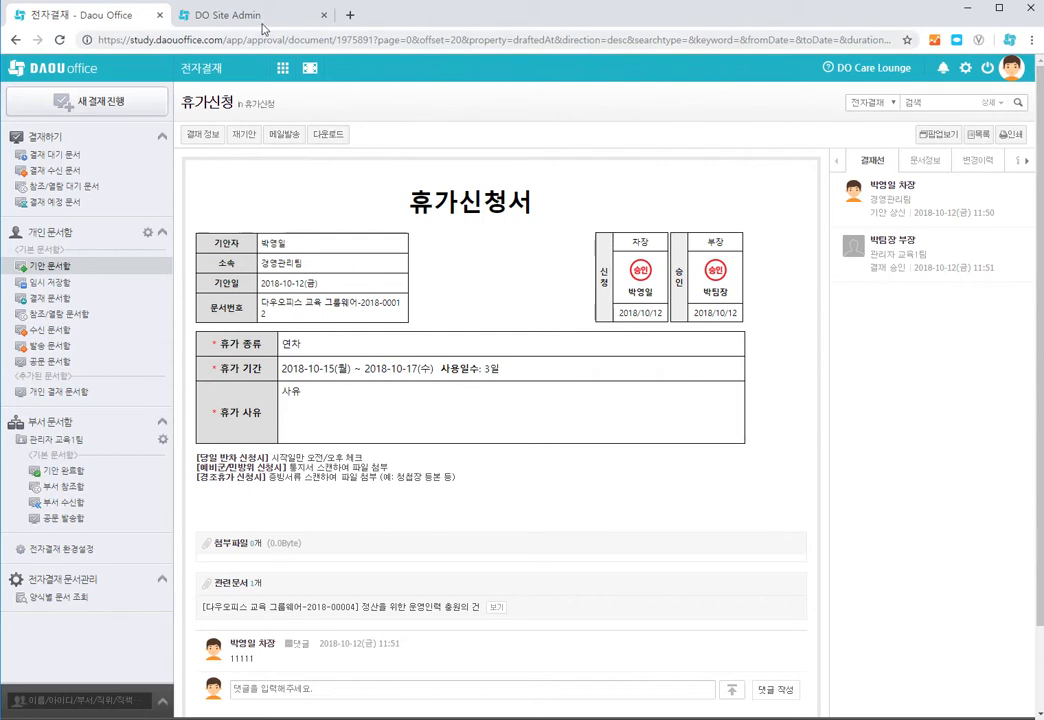
left_click(216, 20)
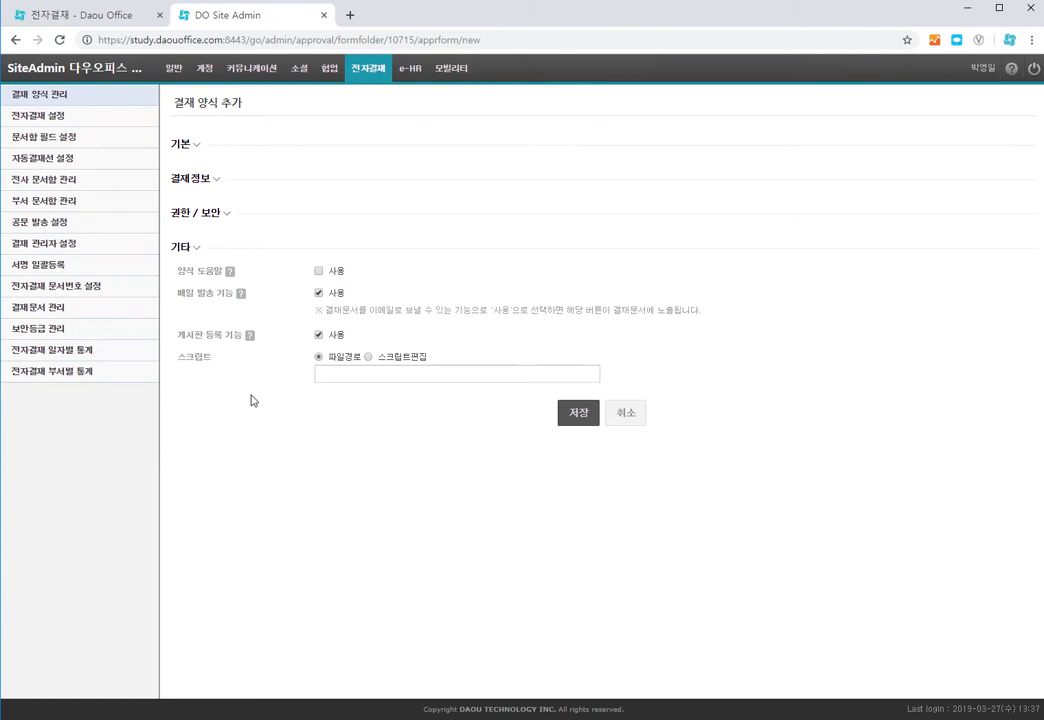
left_click(88, 15)
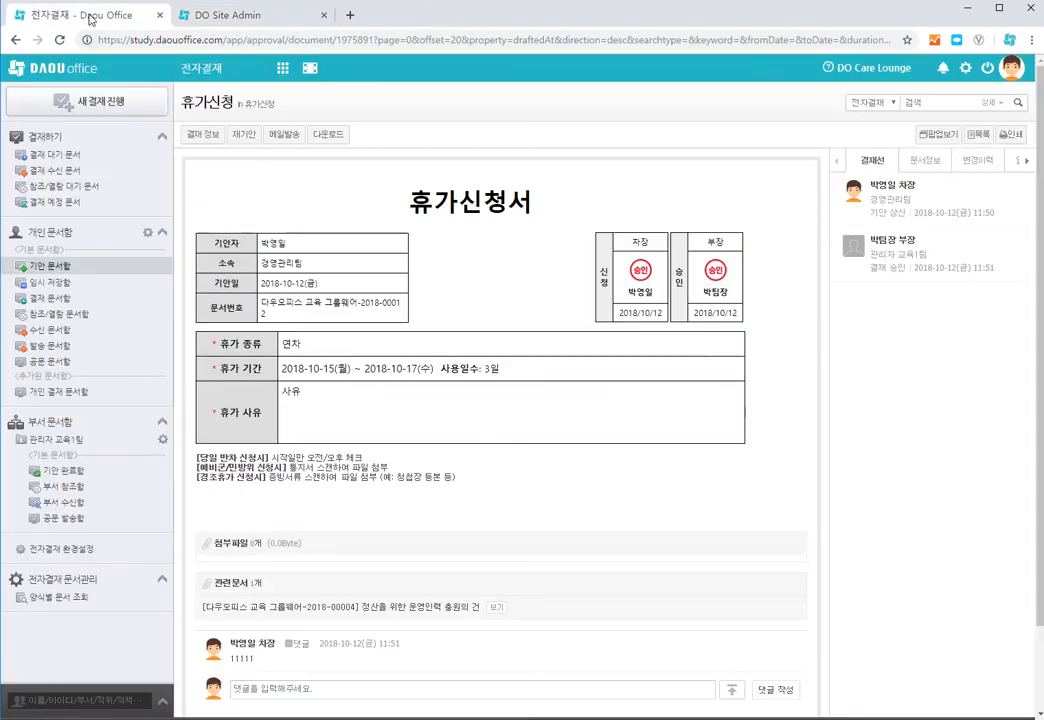
Step: Start a new approval using the 출장품의서(스크립트 양식) form under 일반
left_click(50, 101)
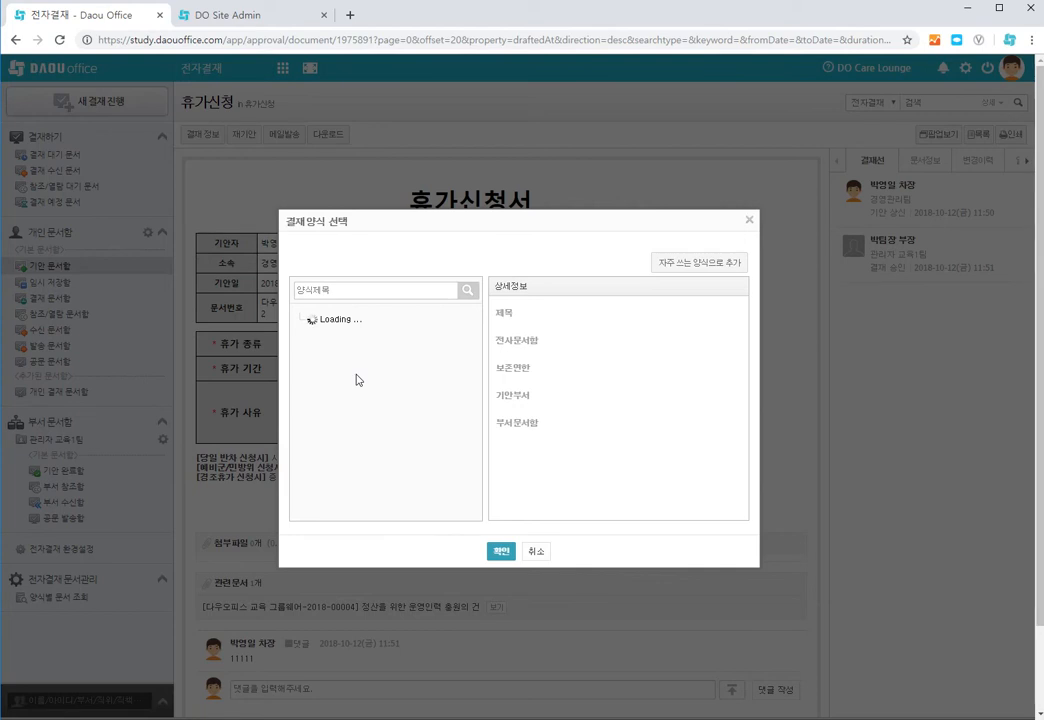
scroll(357, 381, "down", 10)
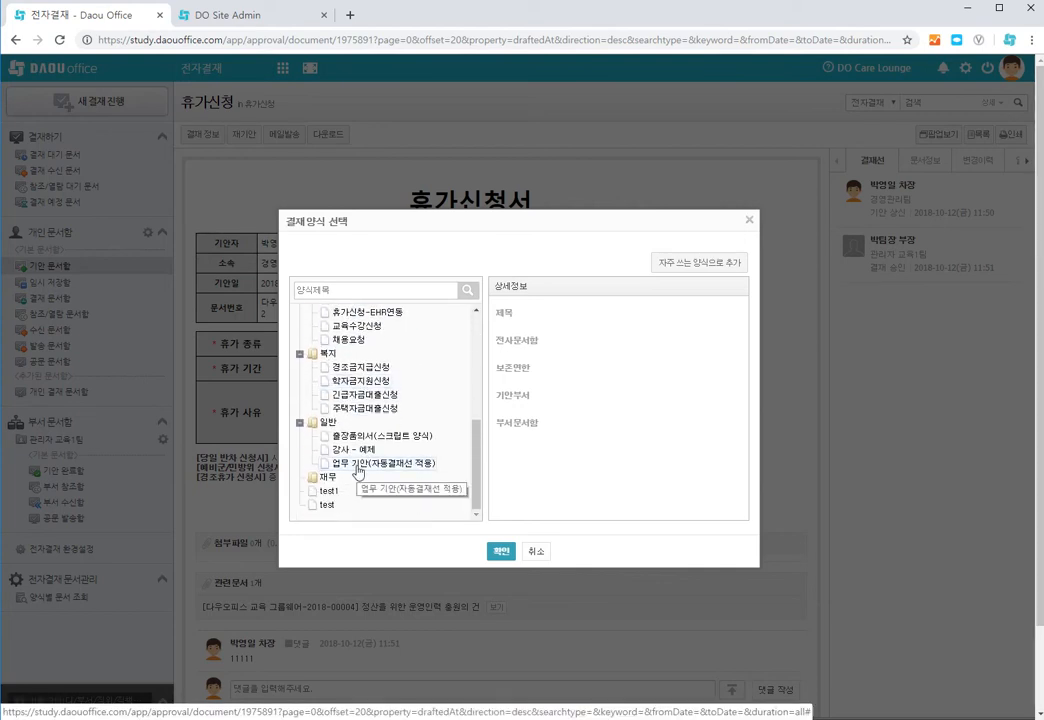
left_click(345, 436)
left_click(496, 552)
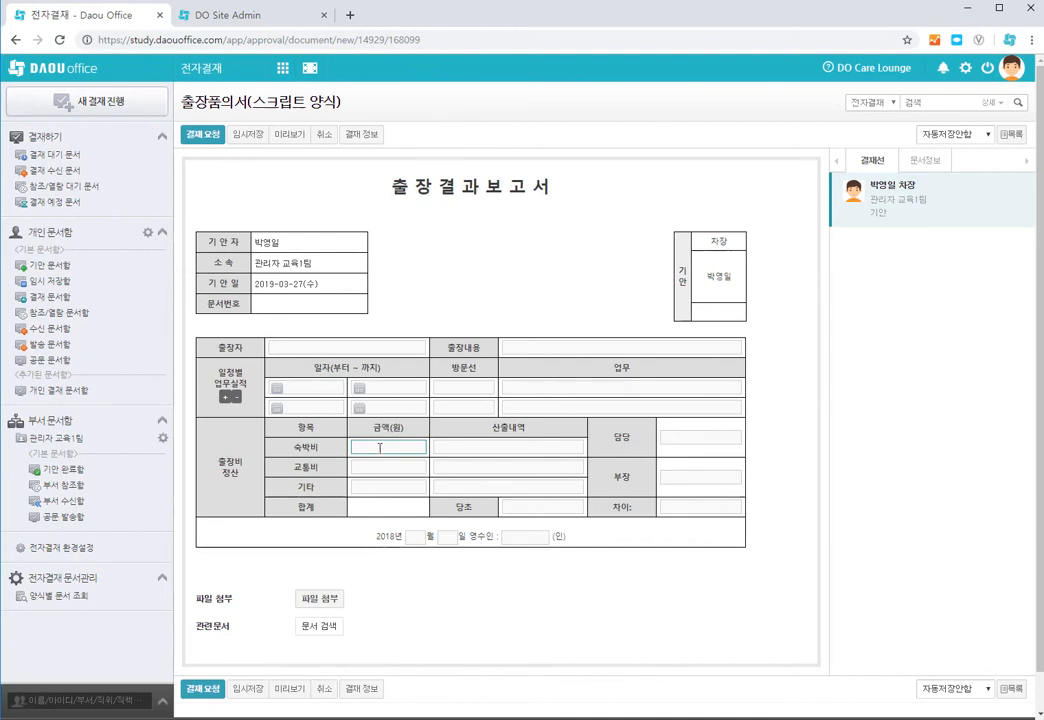
Step: Add and remove schedule rows with the row buttons in the 일정별 업무실적 section
left_click(224, 397)
left_click(236, 397)
left_click(224, 397)
left_click(236, 405)
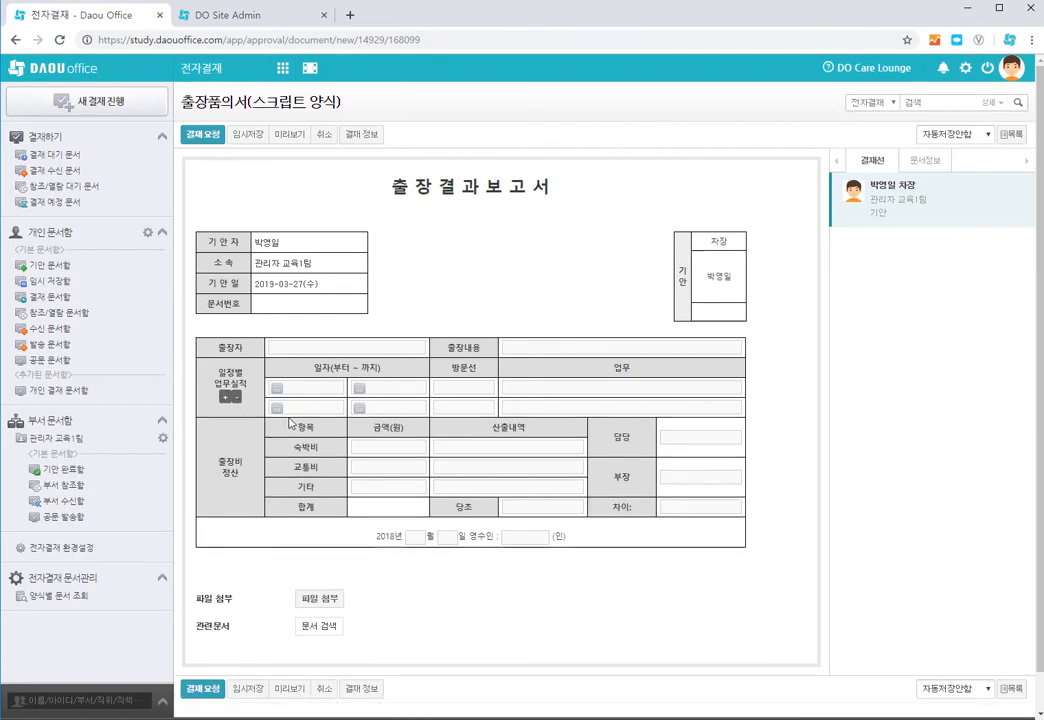
Step: Enter expense amounts 323 for 숙박비, 4342 for 교통비 and 43234 for 기타
left_click(386, 448)
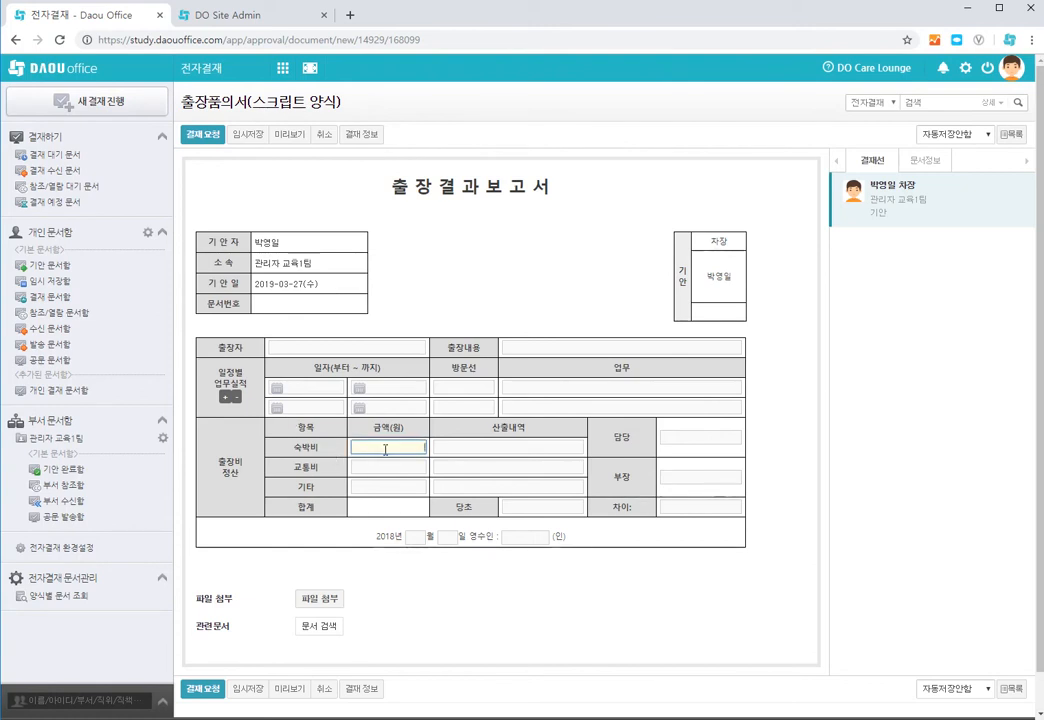
type("323")
left_click(390, 467)
type("4342")
left_click(399, 487)
type("43234")
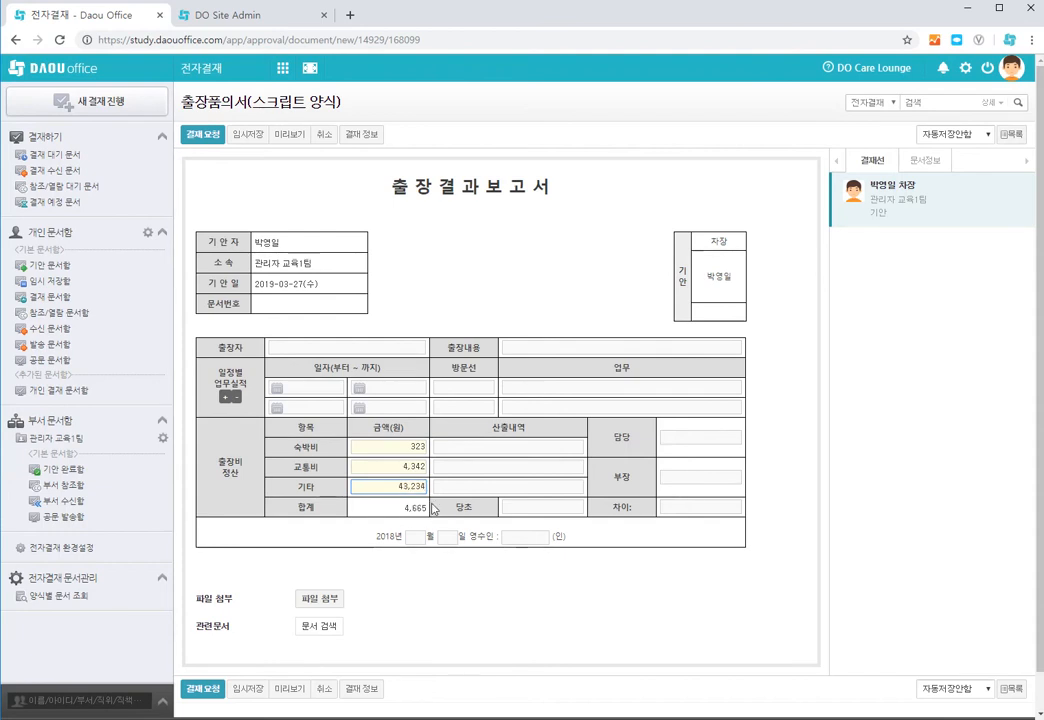
left_click(382, 467)
left_click(383, 489)
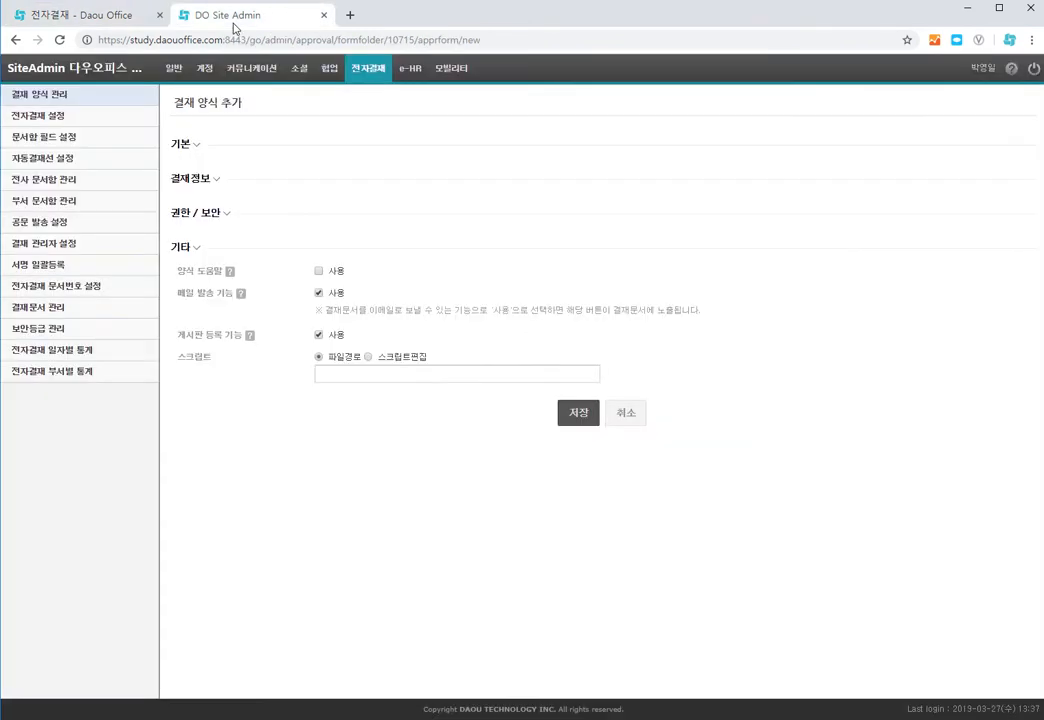
Step: Open the 출장품의서 sample page under approval form samples in DO Care Lounge
left_click(230, 17)
left_click(90, 17)
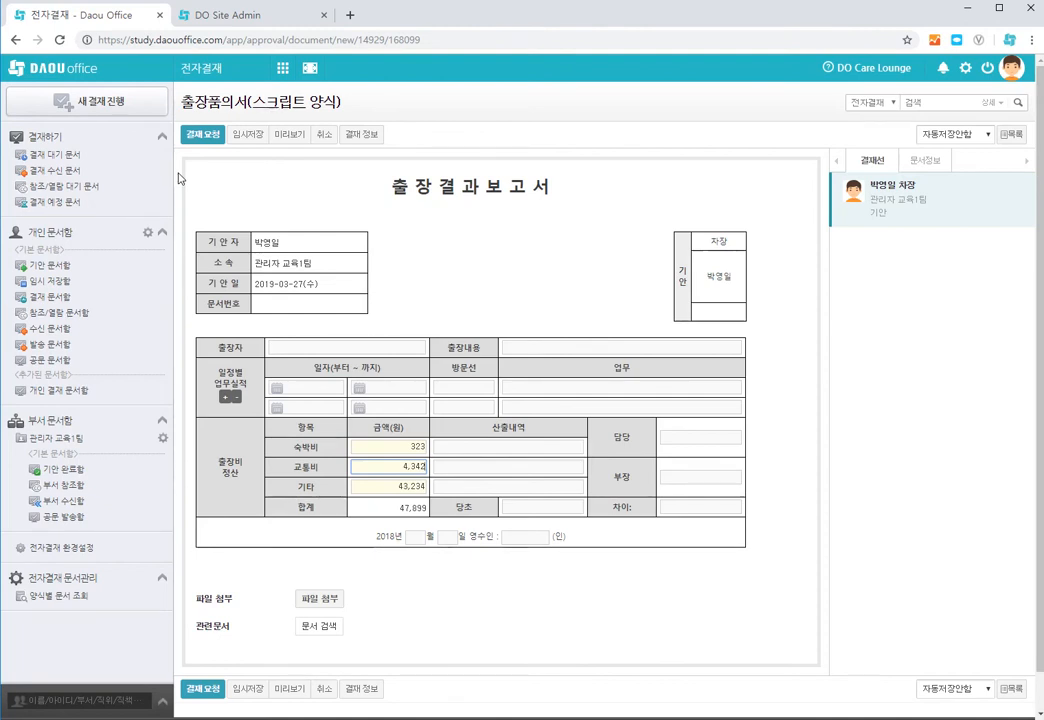
left_click(882, 73)
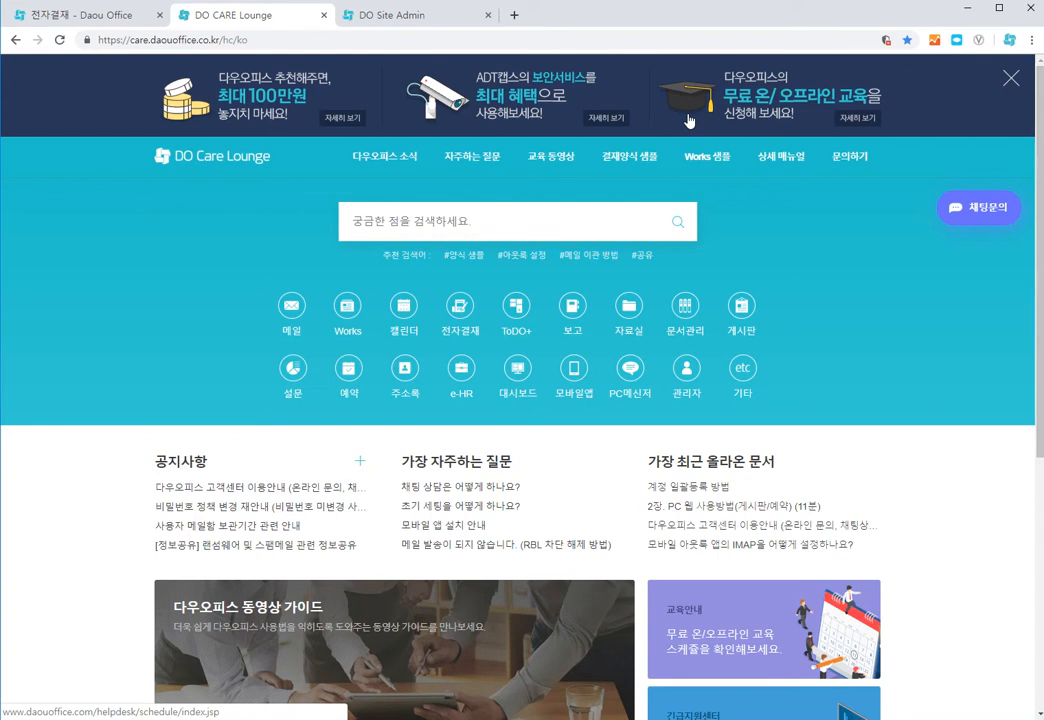
left_click(638, 165)
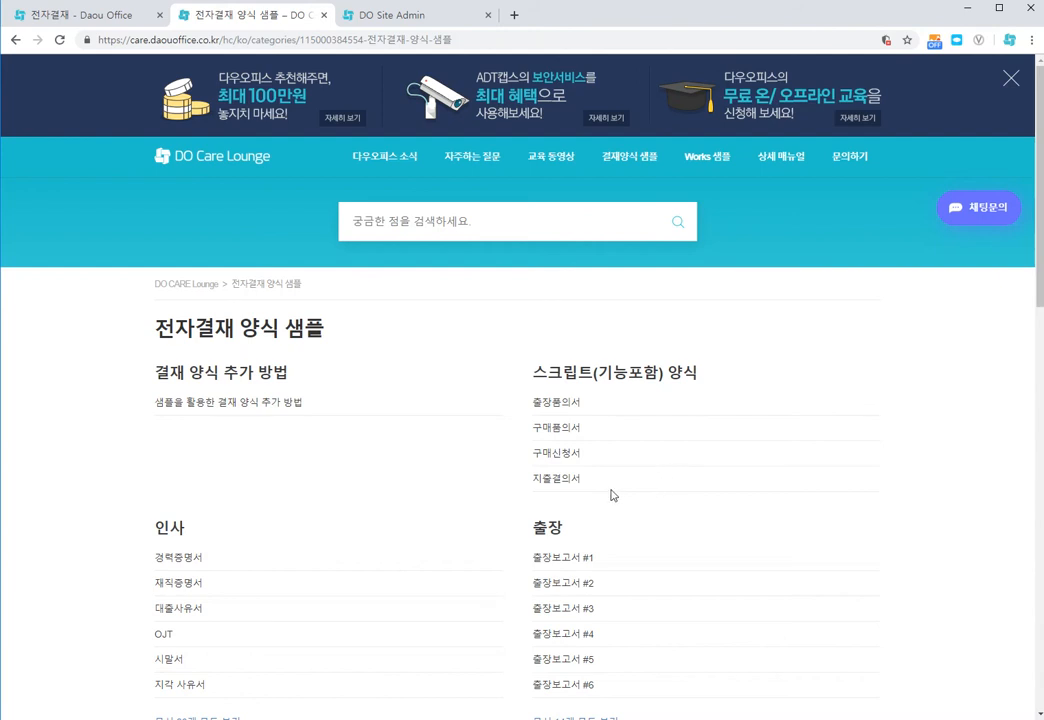
left_click(545, 404)
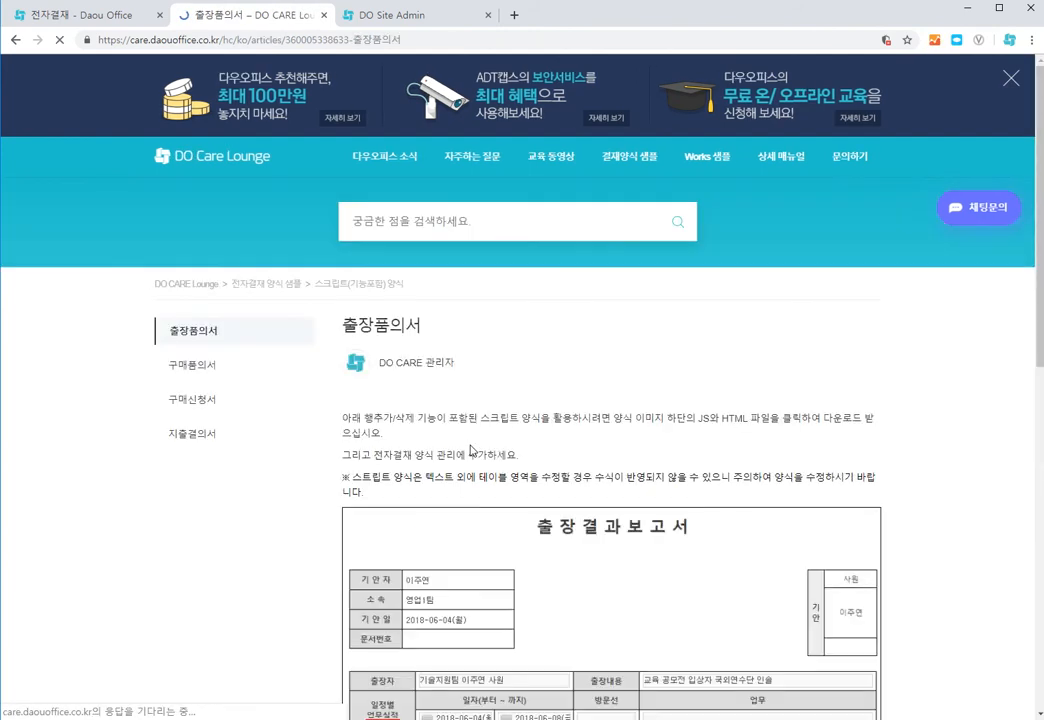
Step: Download the 출장보고서.html and 출장보고서.js sample files to the desktop
scroll(340, 472, "down", 4)
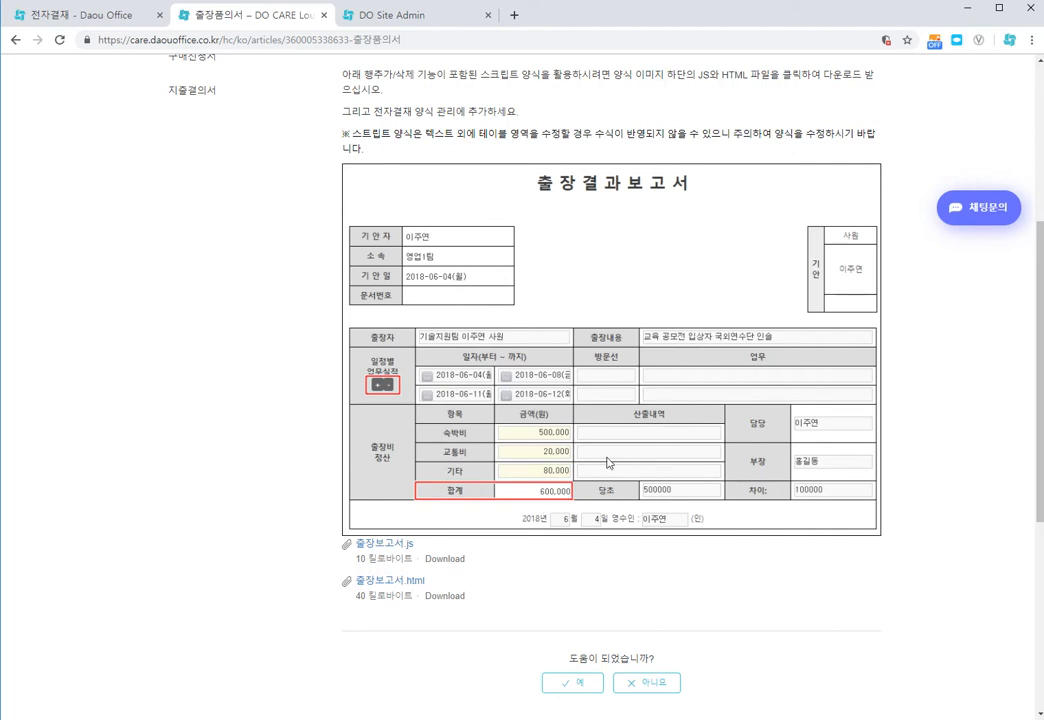
left_click(405, 583)
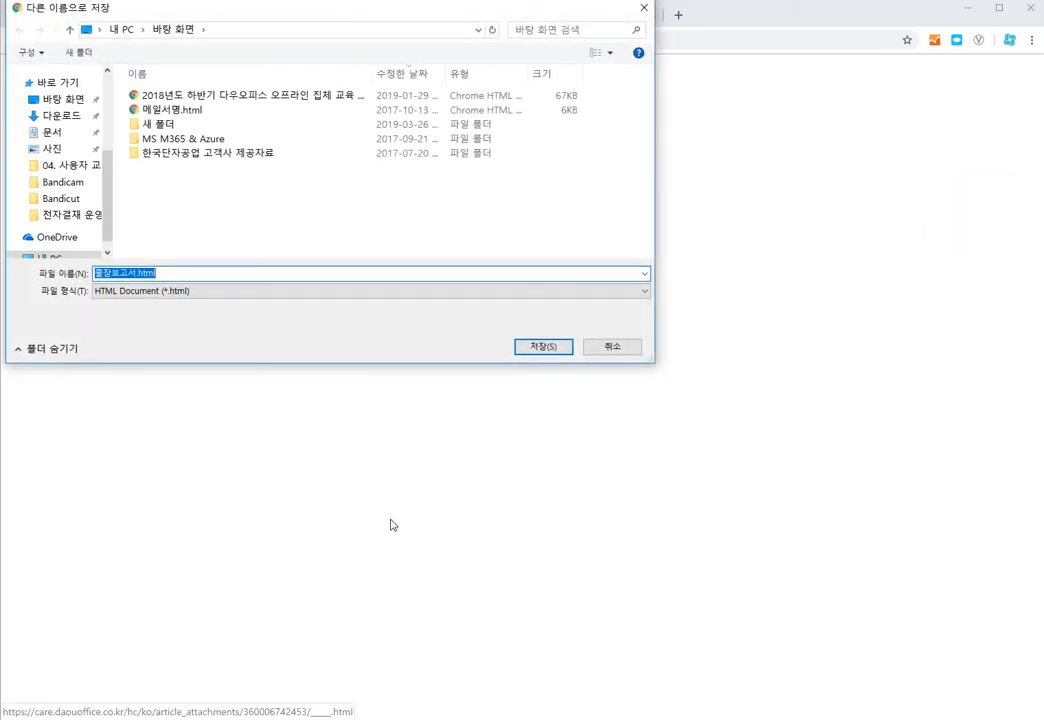
left_click(543, 346)
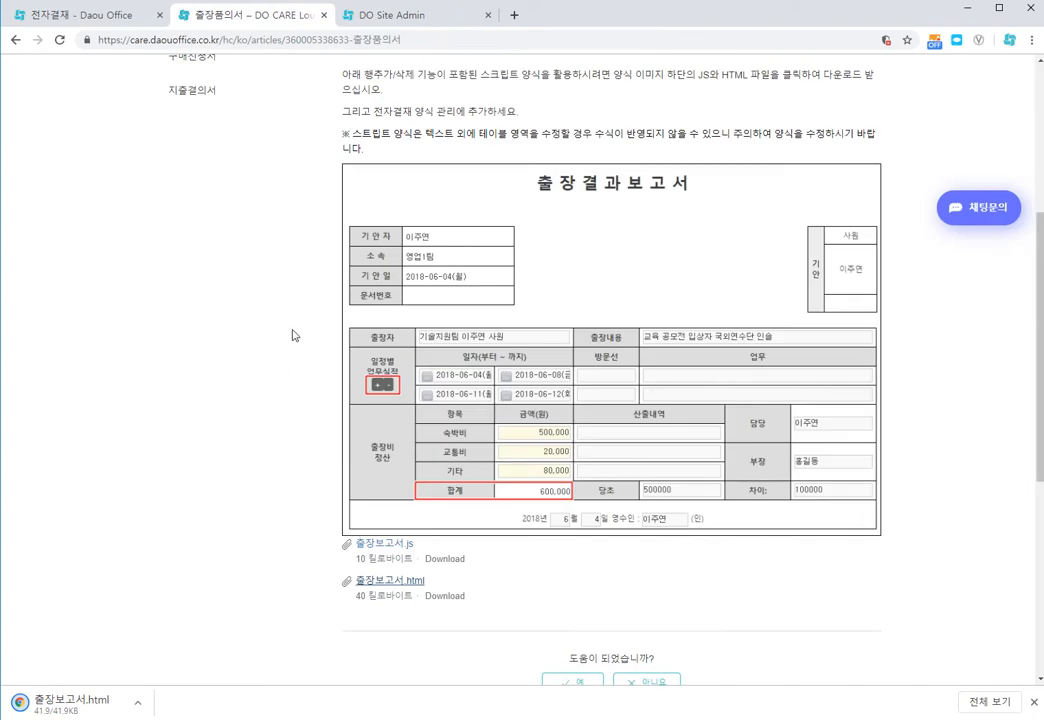
left_click(397, 541)
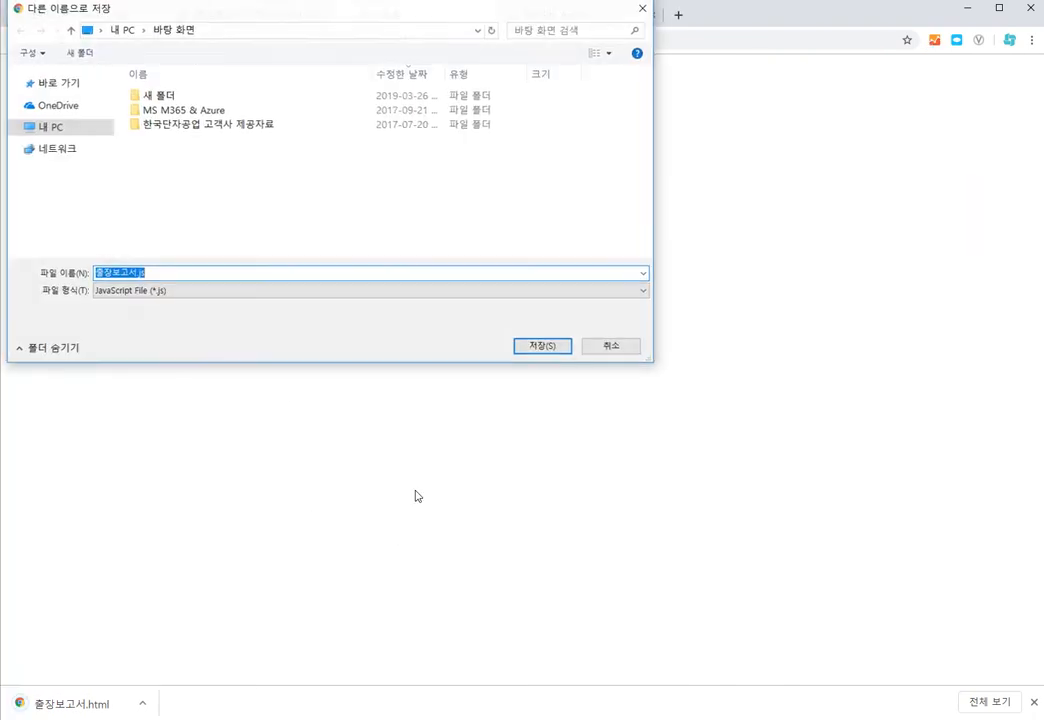
left_click(545, 347)
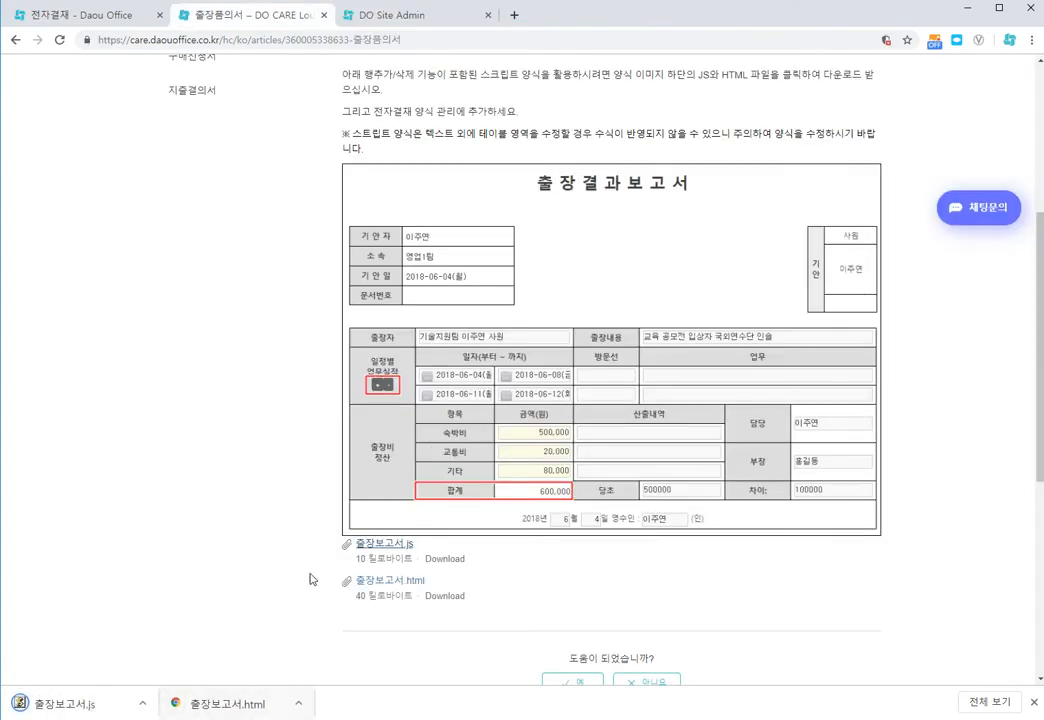
Step: Add a new form in the 재무 folder titled 출장품의서 with the abbreviation 출장품의
left_click(88, 17)
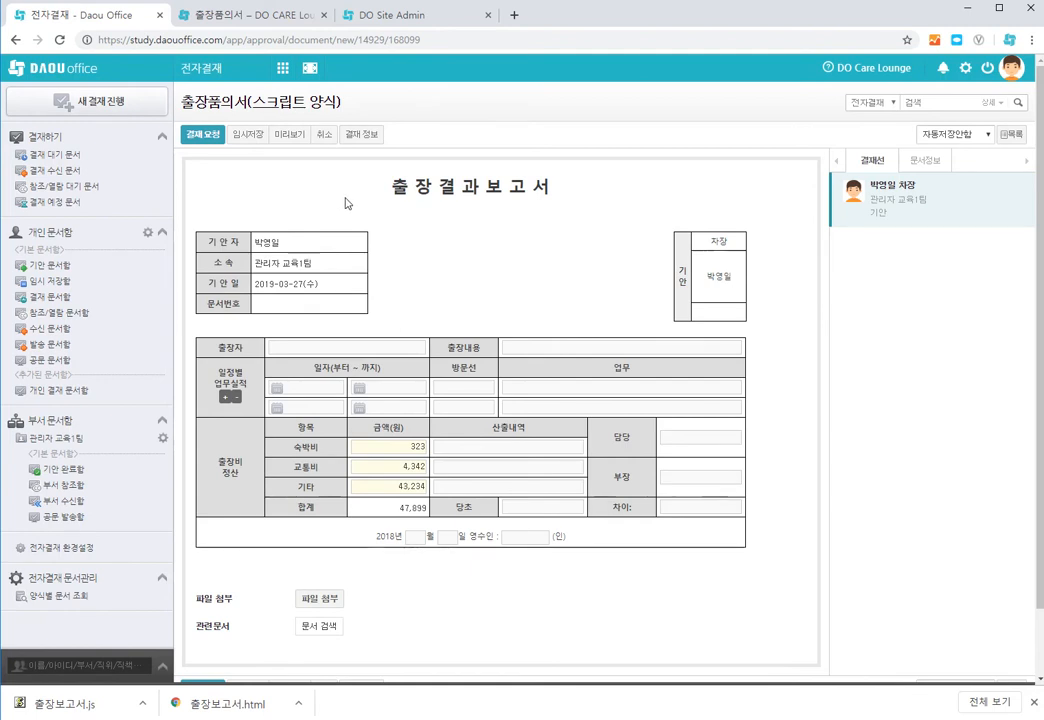
left_click(390, 18)
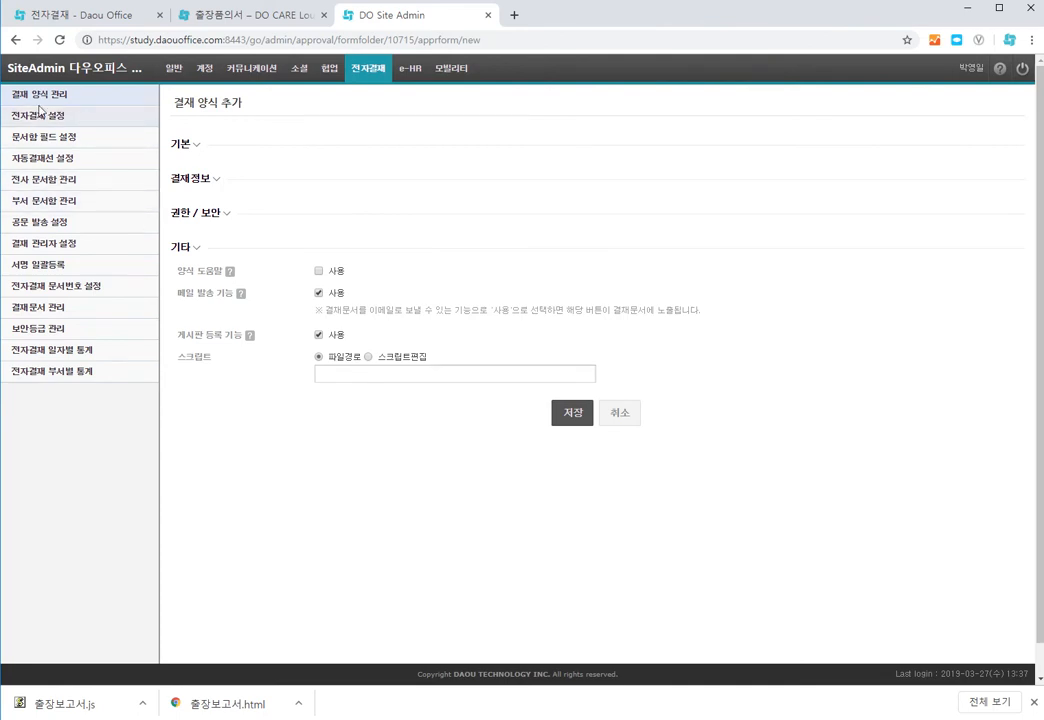
left_click(92, 94)
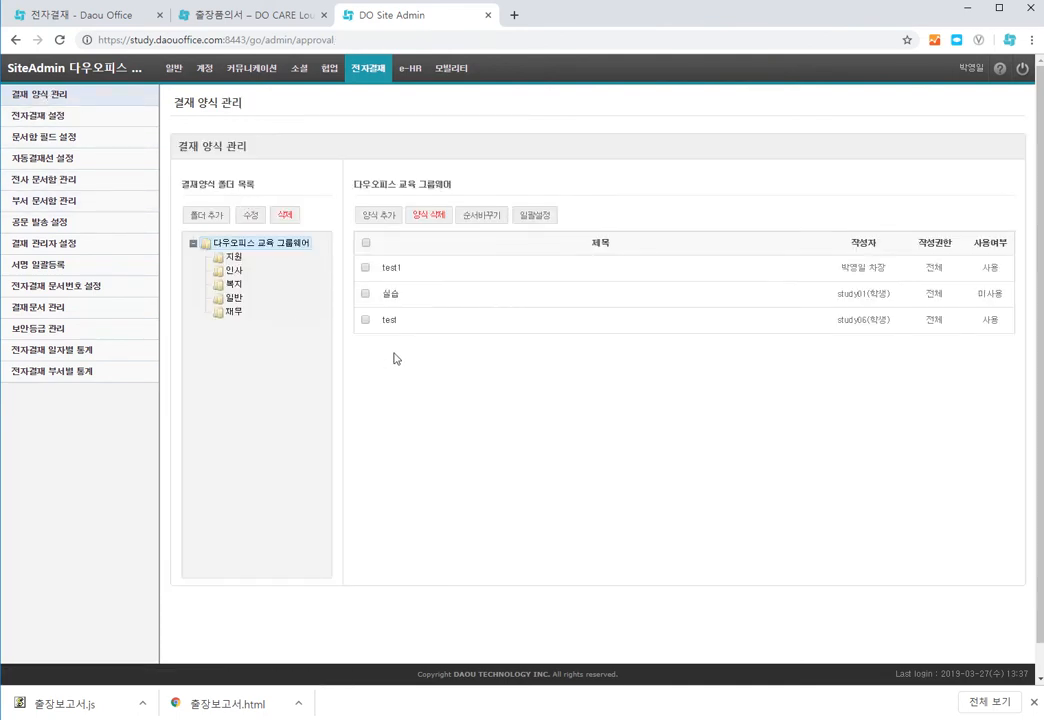
left_click(236, 313)
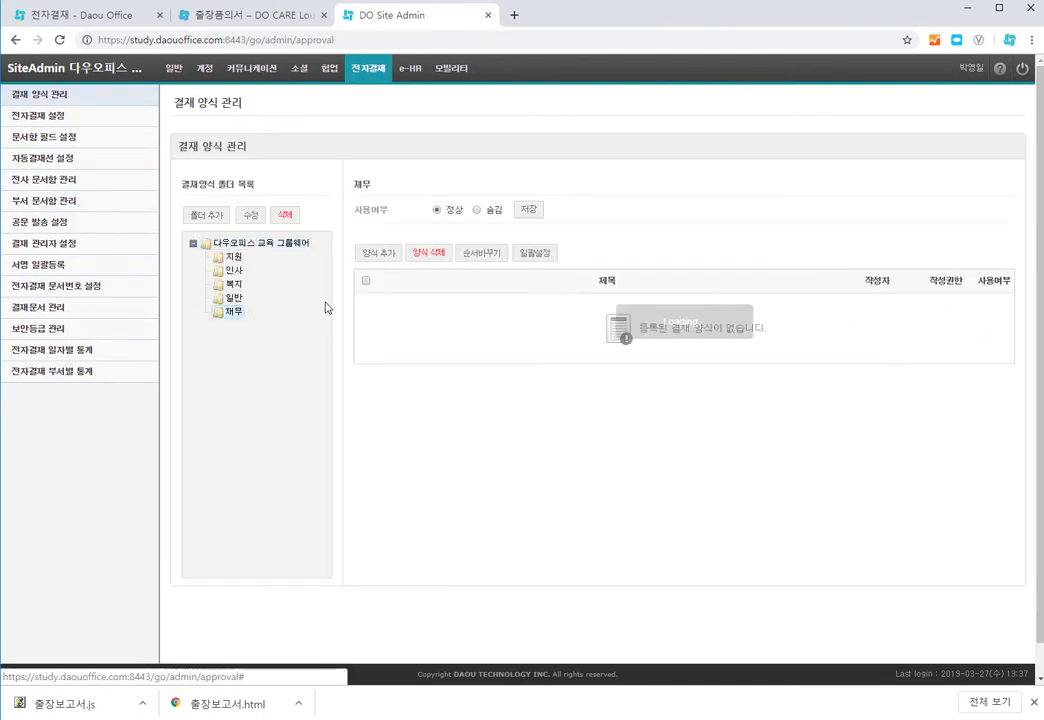
left_click(379, 252)
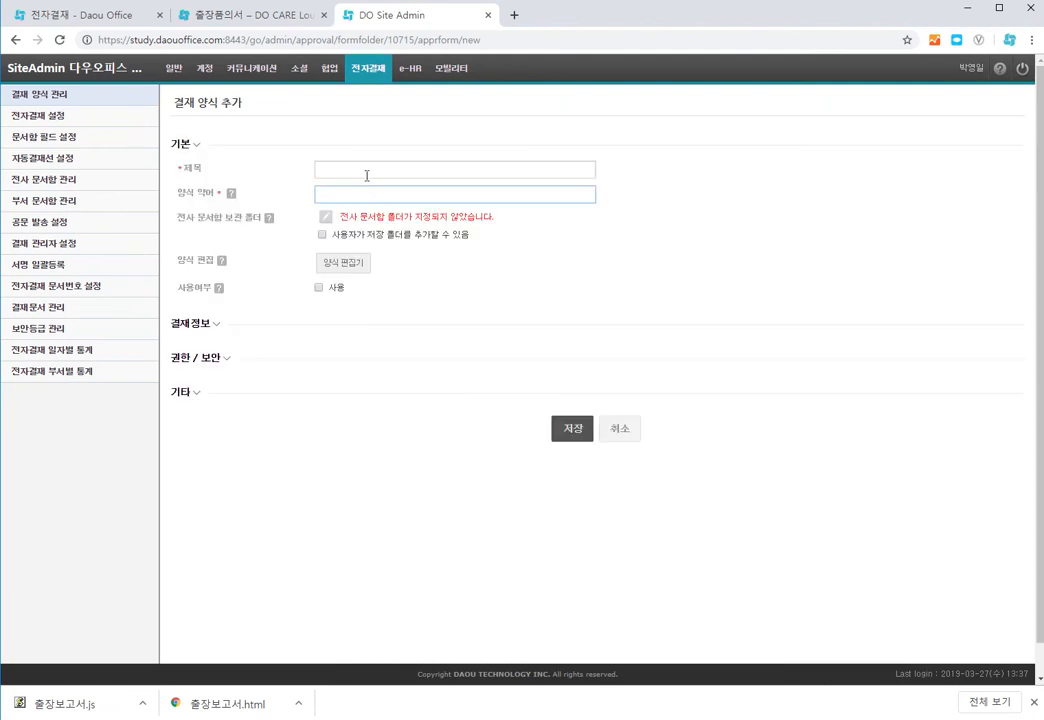
left_click(368, 171)
type("출장품의서")
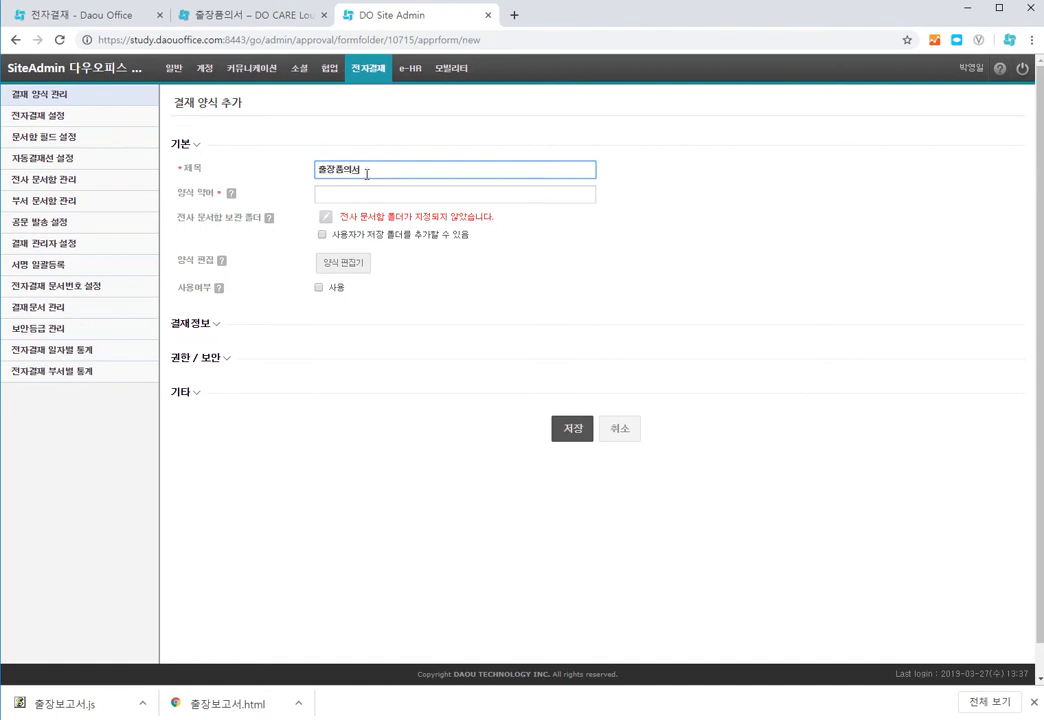
left_click(368, 193)
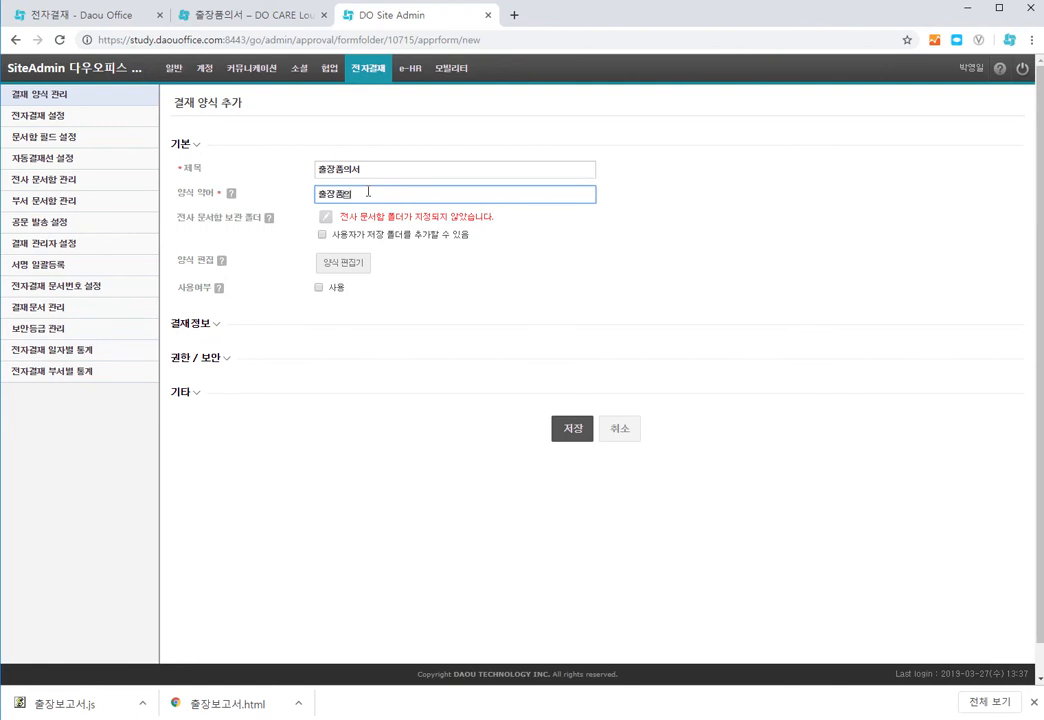
type("출장품의")
Step: Open the form editor, import the downloaded 출장보고서.html file as the form layout, and apply it
left_click(364, 263)
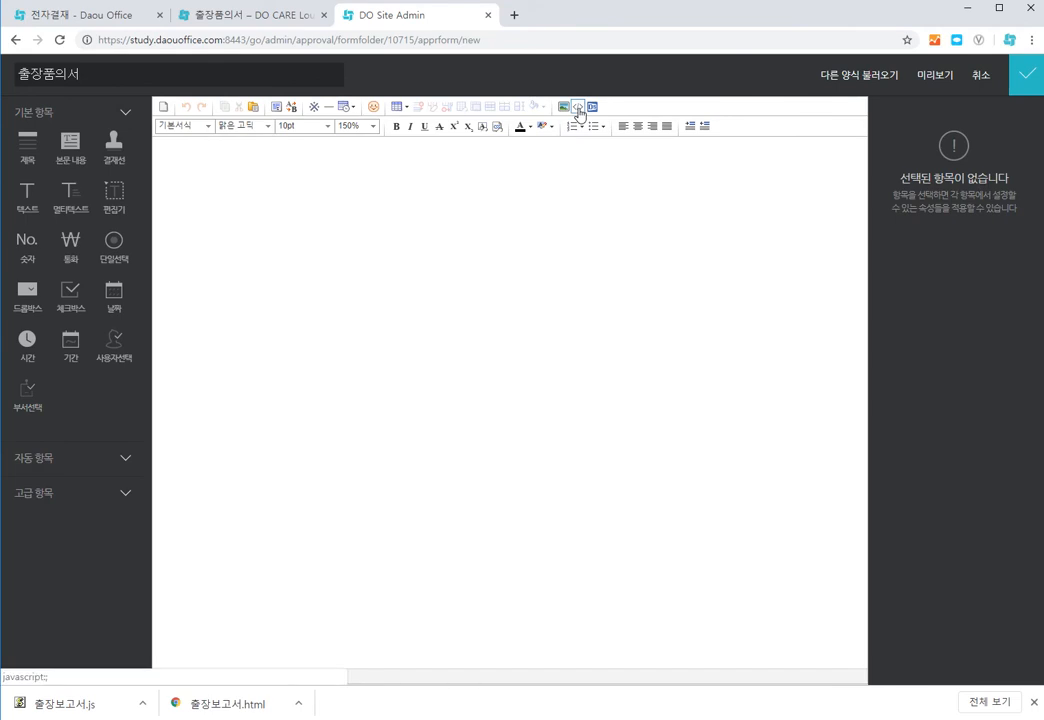
left_click(578, 108)
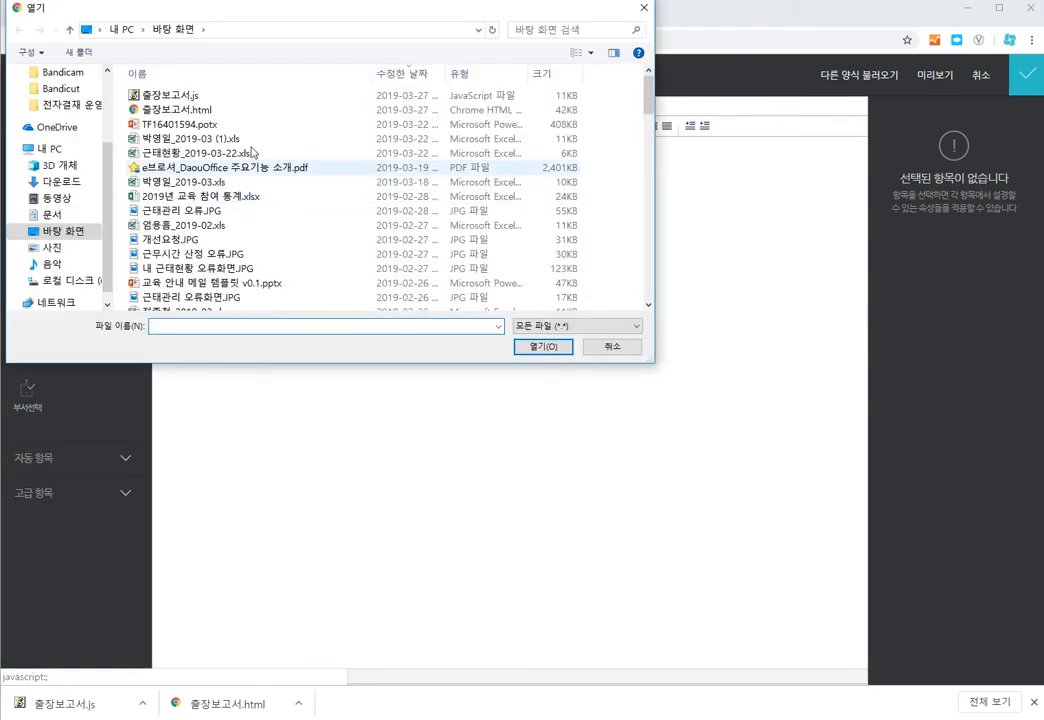
left_click(163, 112)
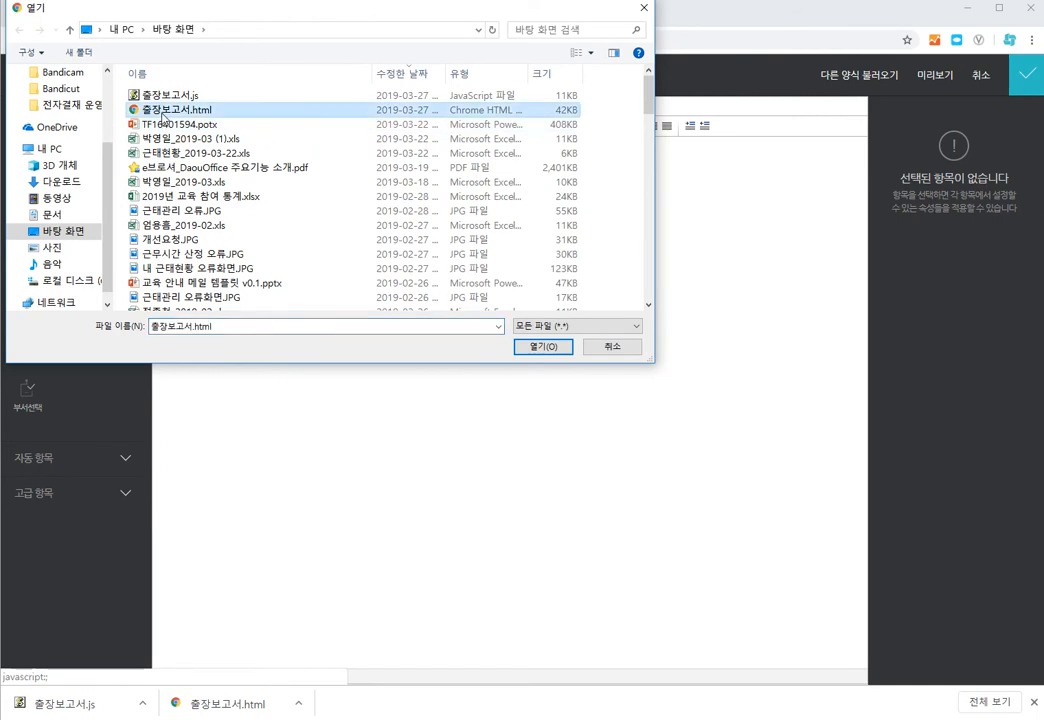
left_click(543, 346)
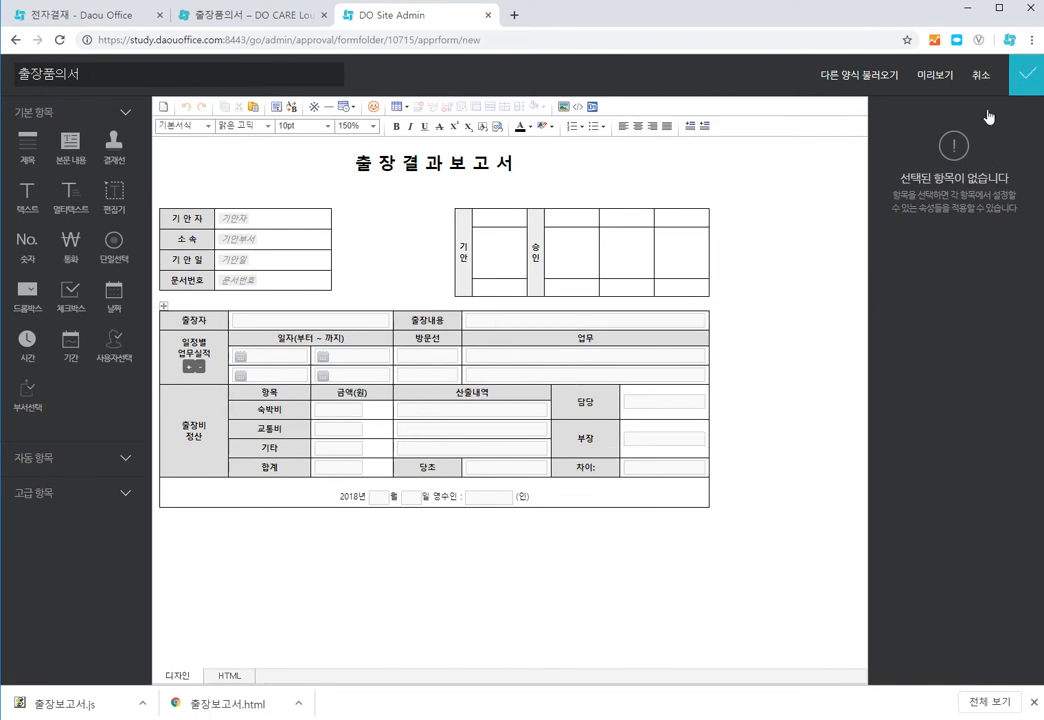
left_click(1025, 73)
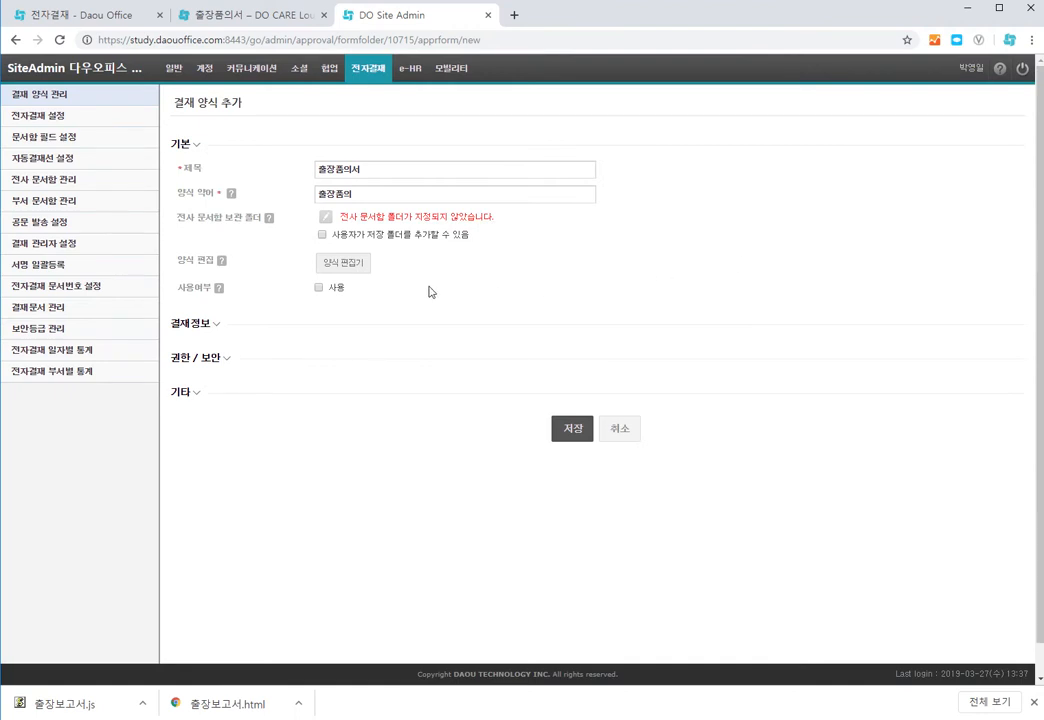
Step: Expand the 기타 settings and switch the script option to 스크립트편집
left_click(195, 398)
scroll(300, 450, "down", 1)
left_click(368, 469)
left_click(476, 491)
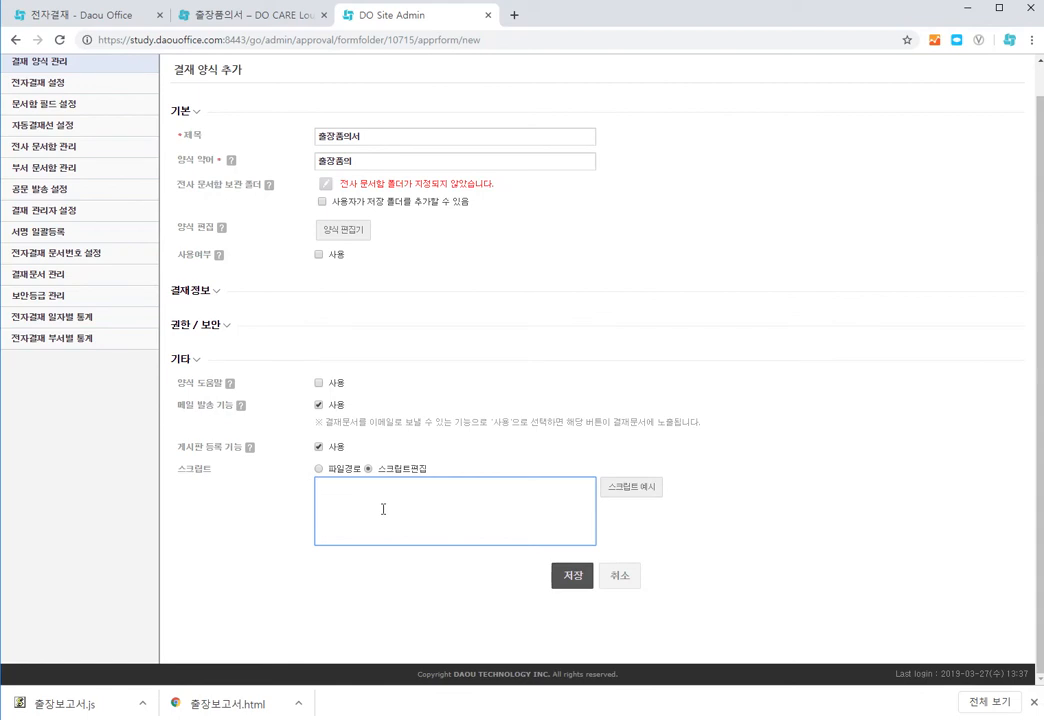
Step: Open the downloaded 출장보고서.js file in Notepad and copy all of its code
key("alt+Tab")
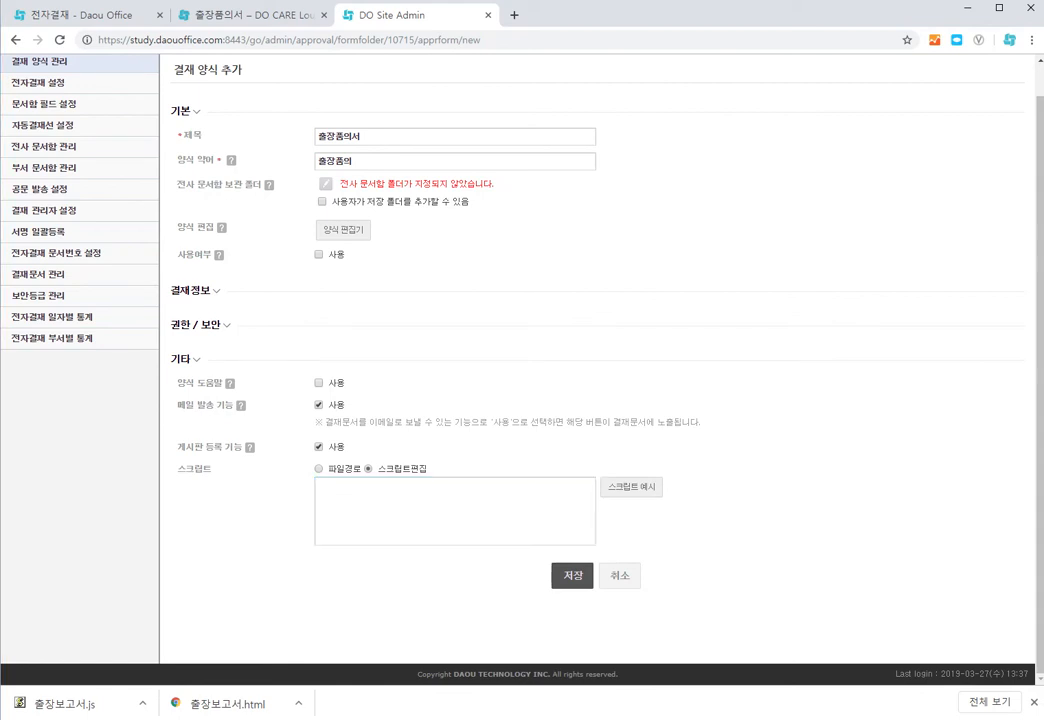
left_click_drag(2, 115, 553, 124)
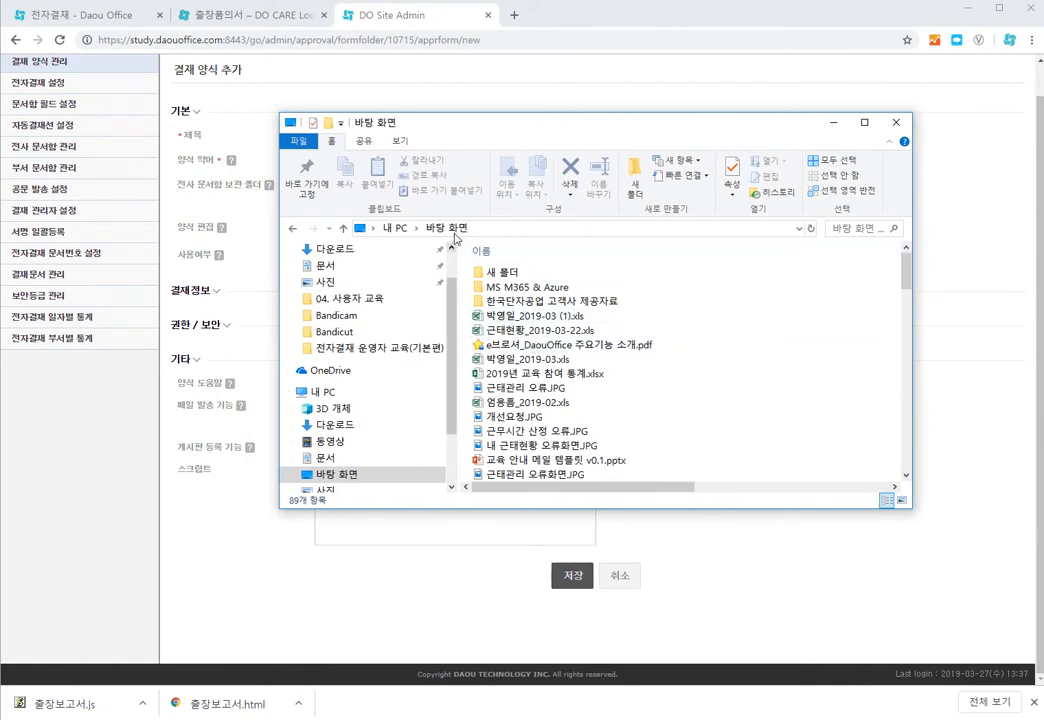
left_click(426, 227)
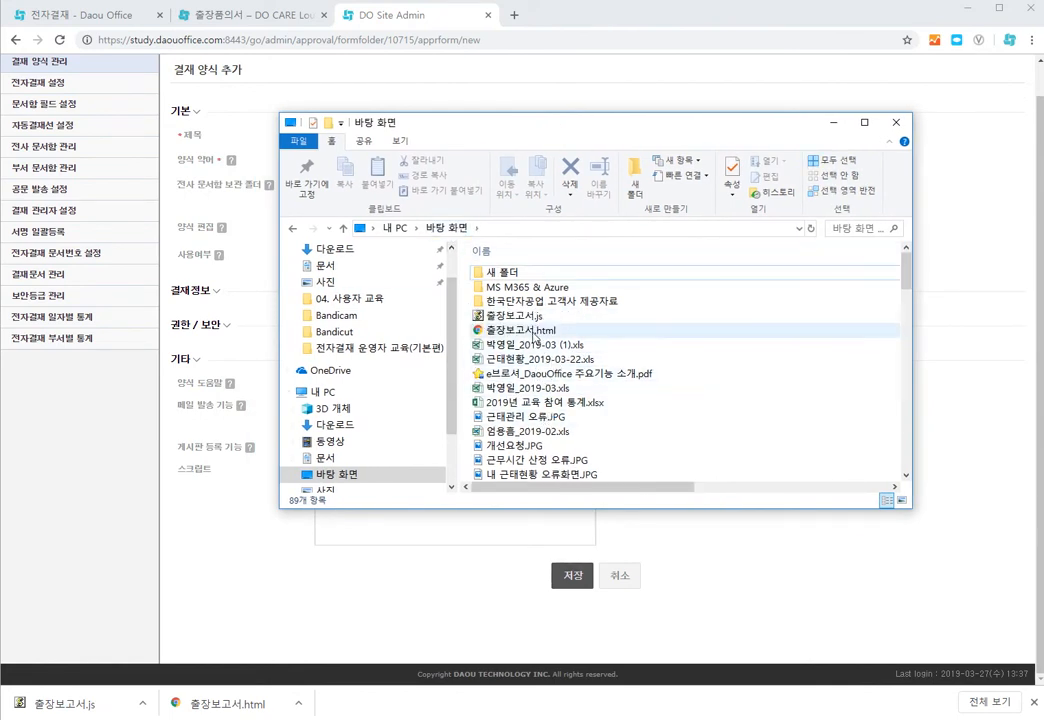
right_click(525, 317)
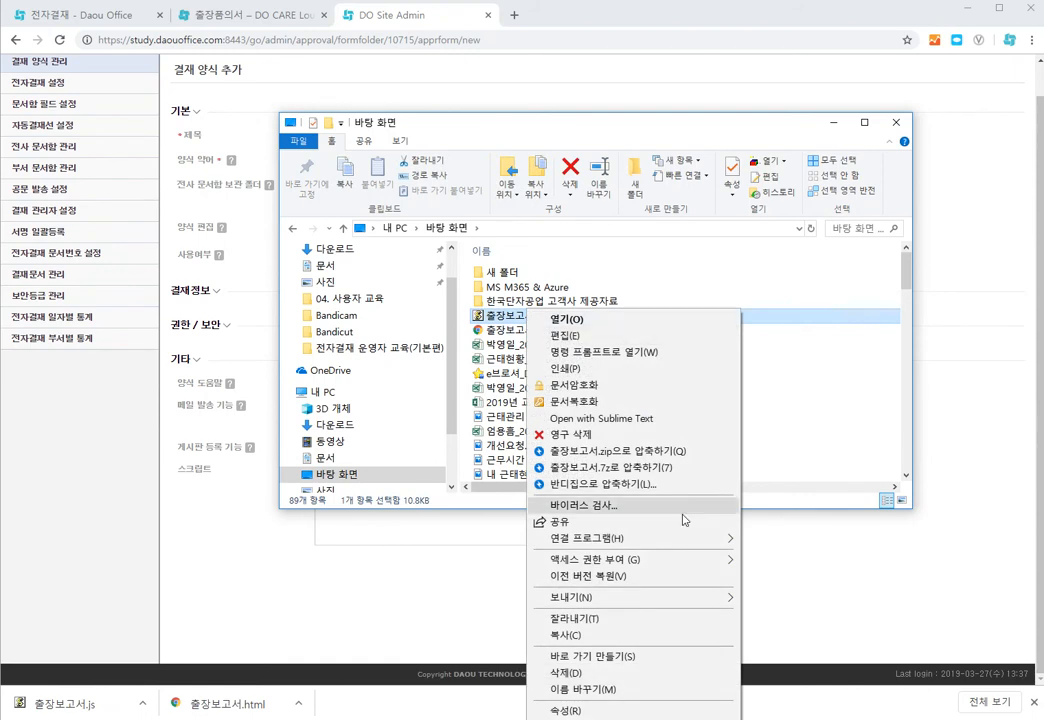
mouse_move(685, 541)
left_click(757, 558)
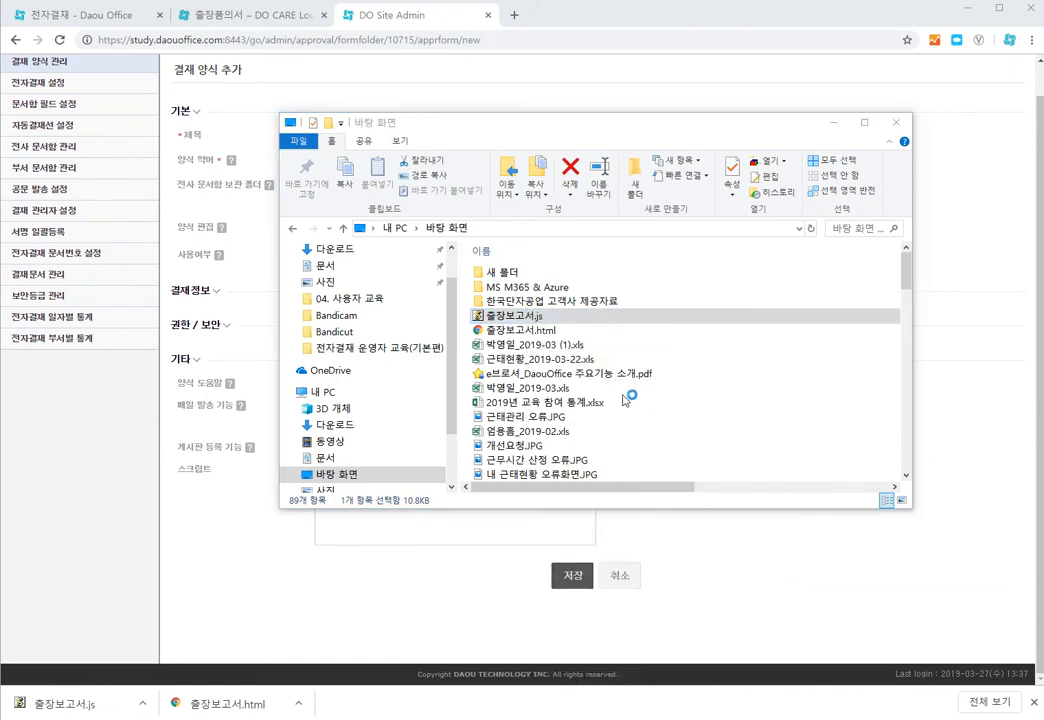
left_click(565, 375)
left_click(767, 147)
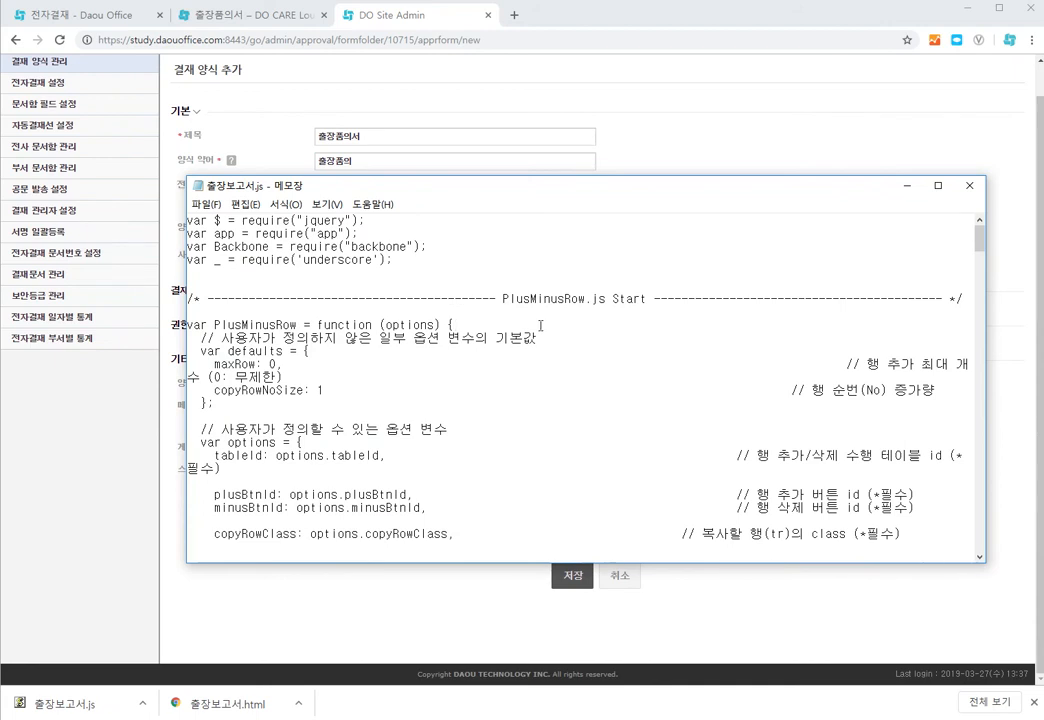
key("ctrl+a")
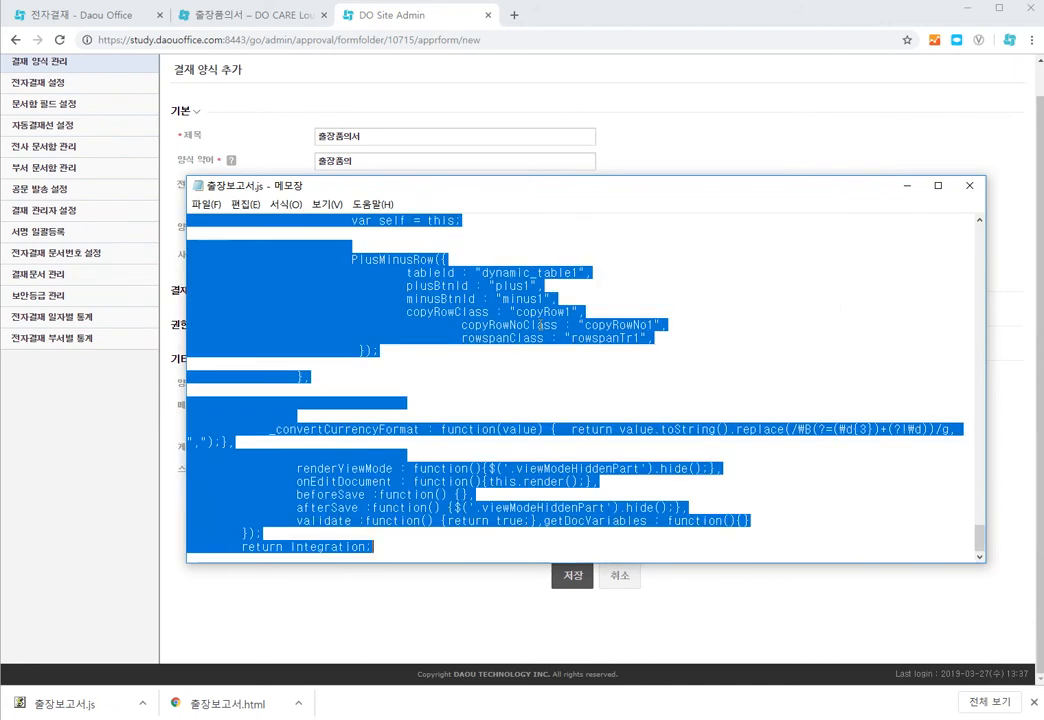
left_click(911, 186)
Step: Paste the copied code into the script field and save the new 출장품의서 form
left_click(398, 503)
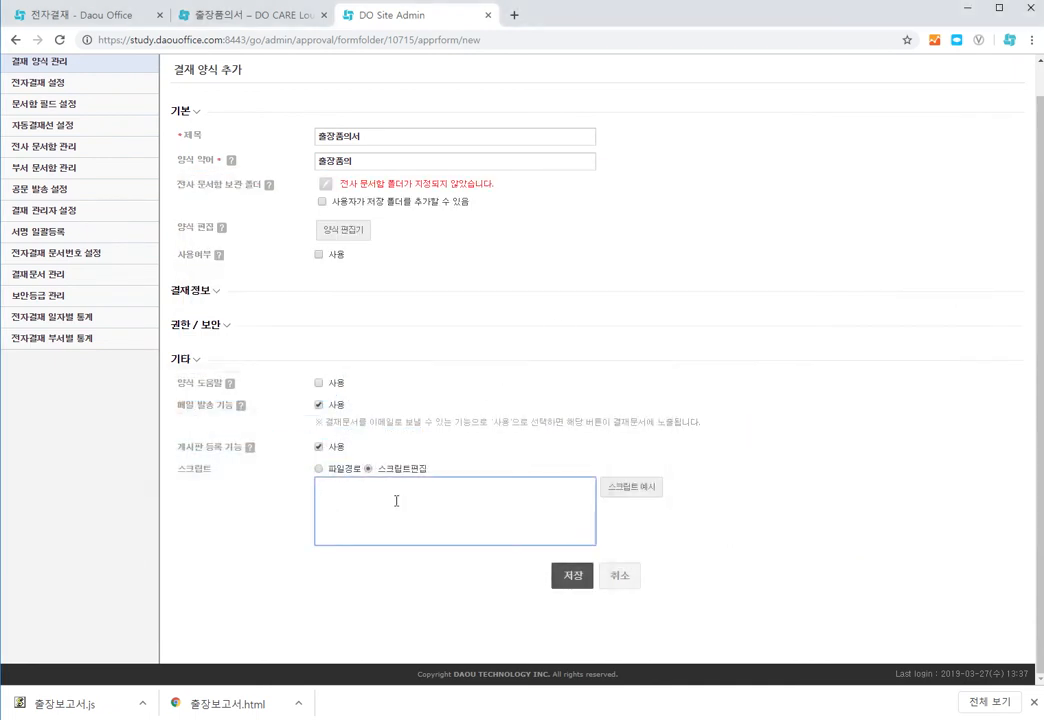
key("ctrl+v")
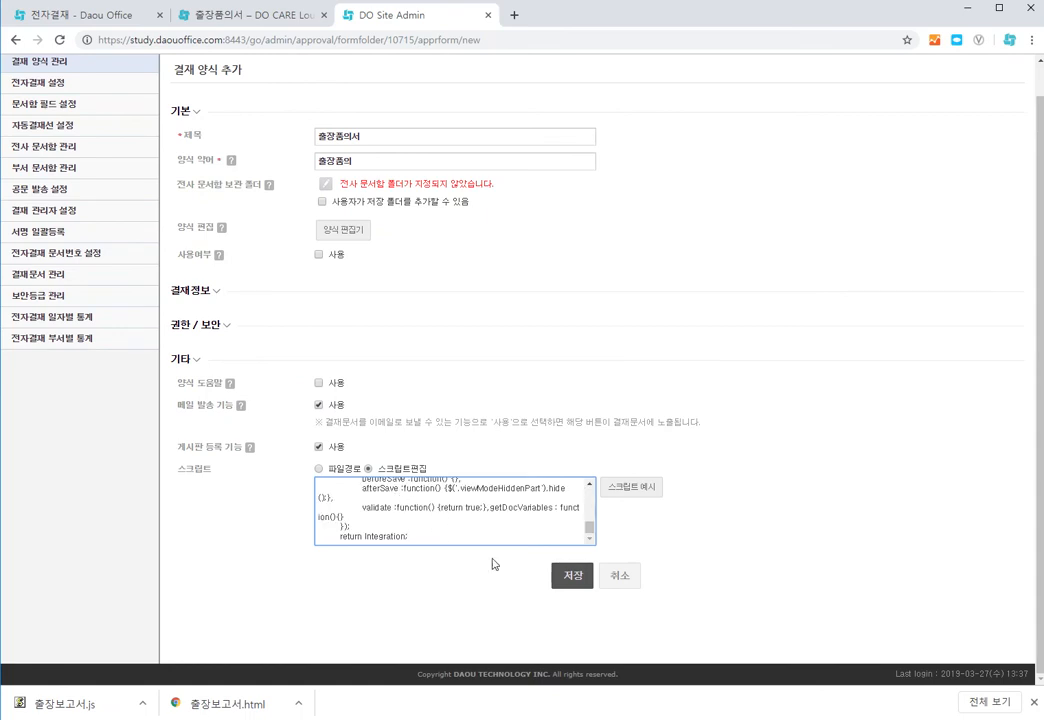
left_click(567, 579)
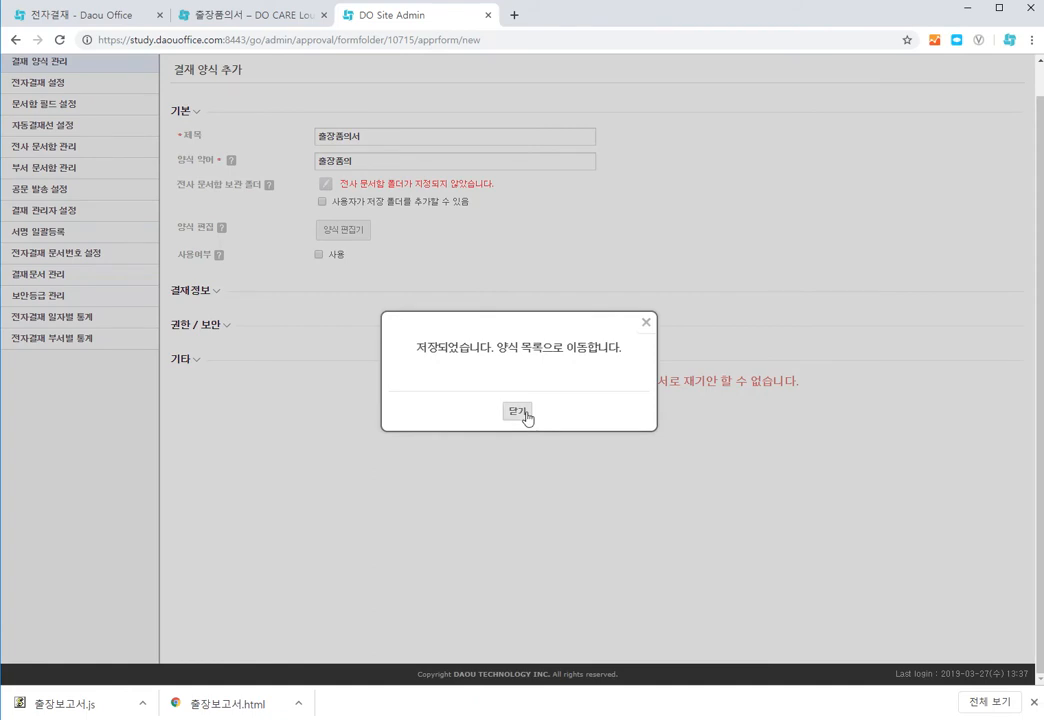
left_click(523, 413)
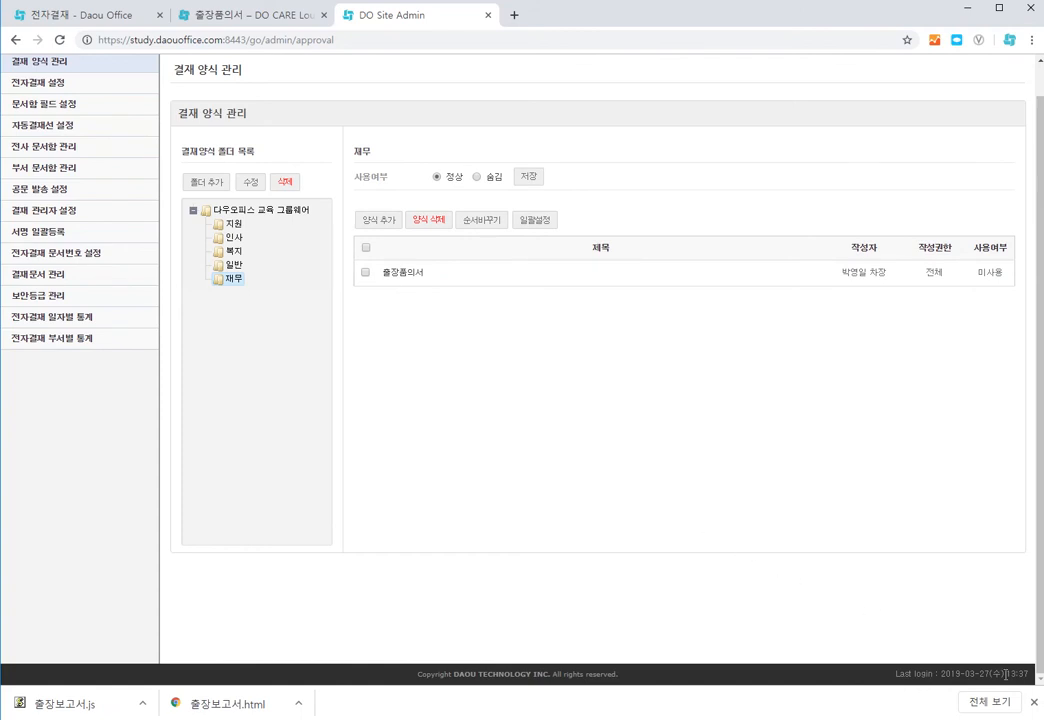
Step: Check the 재무 folder in the user app's new approval form chooser
left_click(1035, 707)
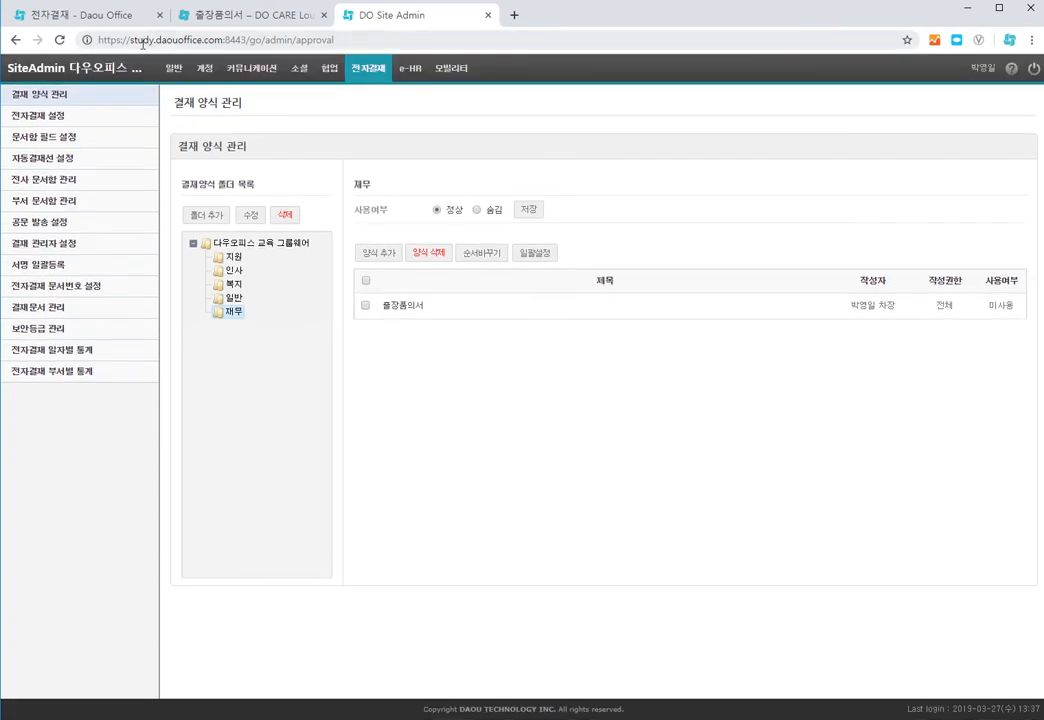
left_click(115, 18)
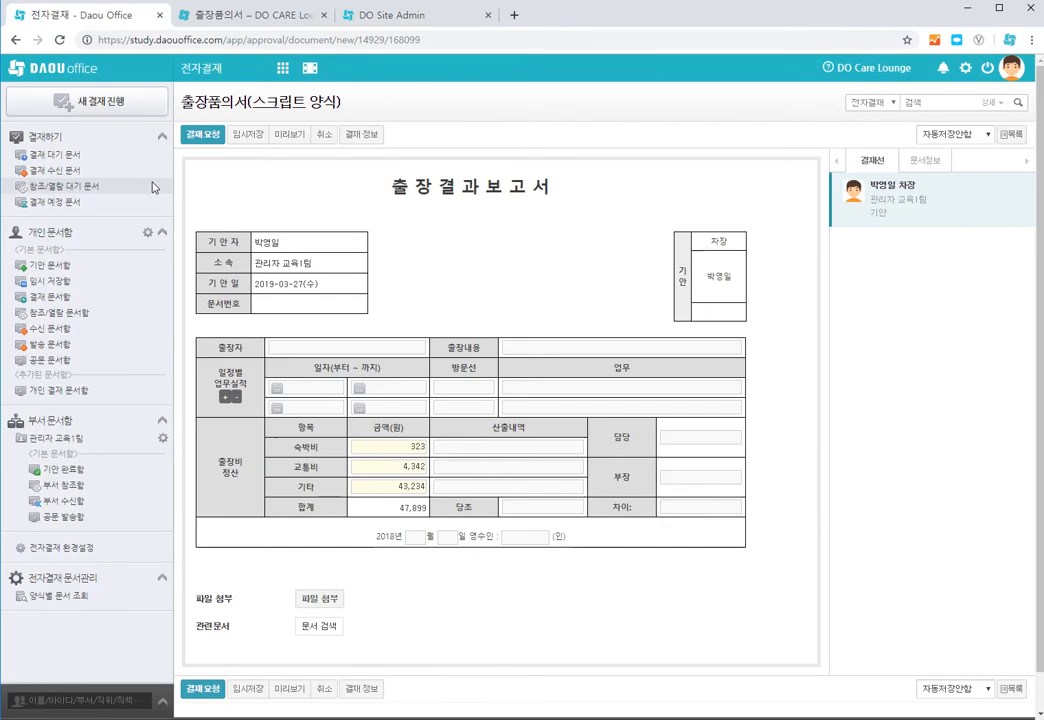
left_click(68, 102)
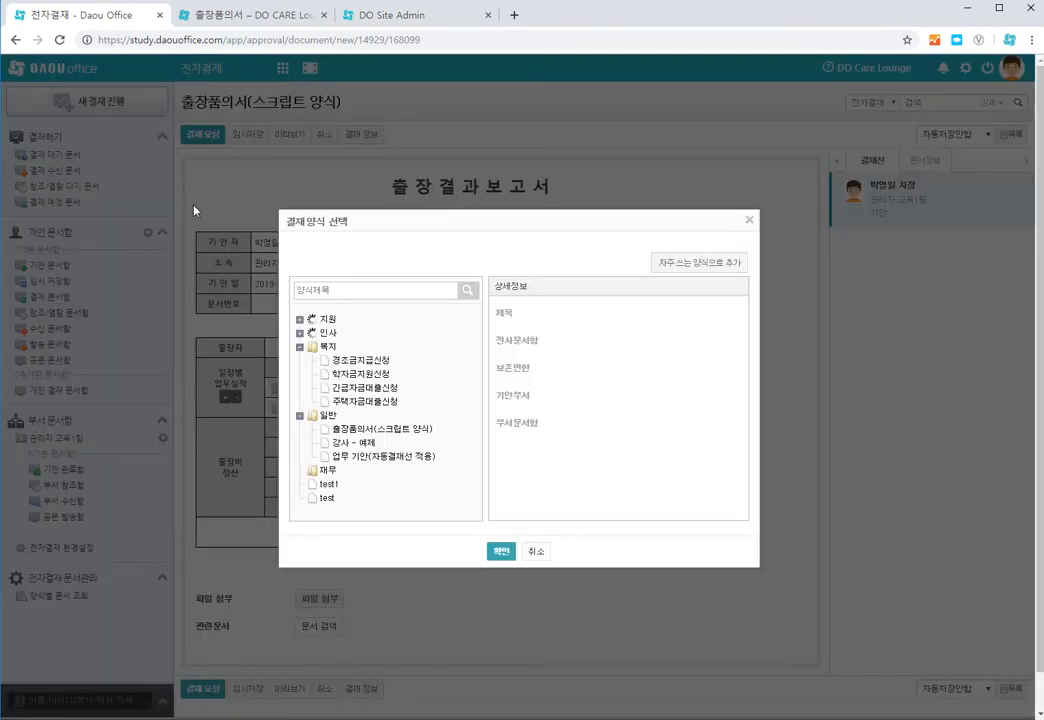
left_click_drag(477, 386, 473, 491)
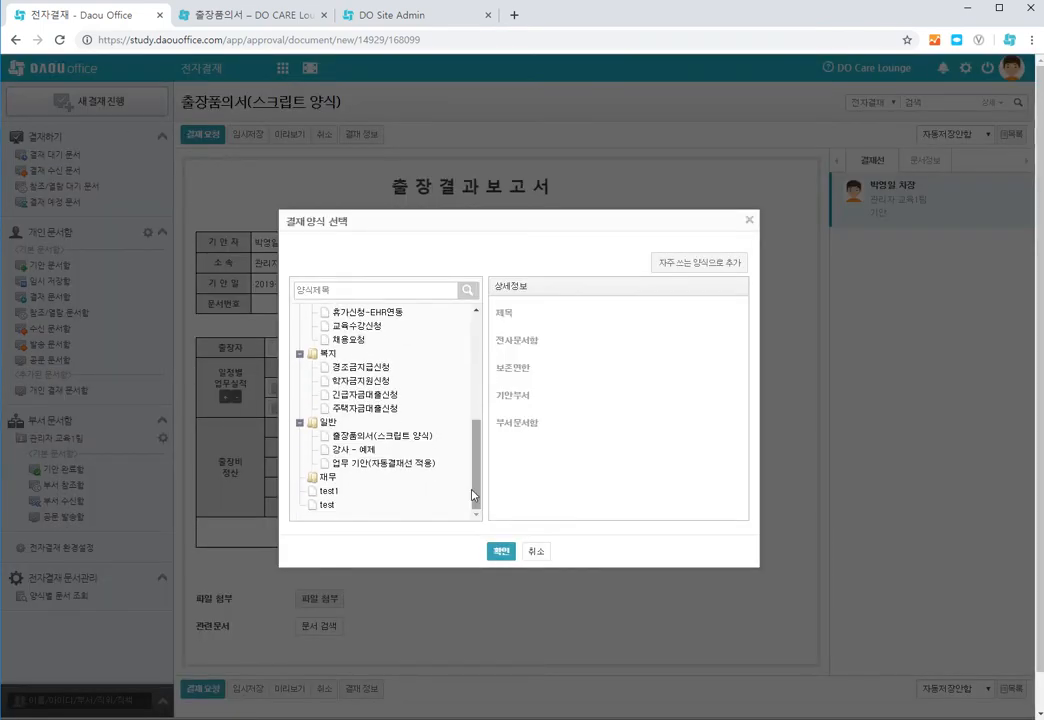
left_click(322, 479)
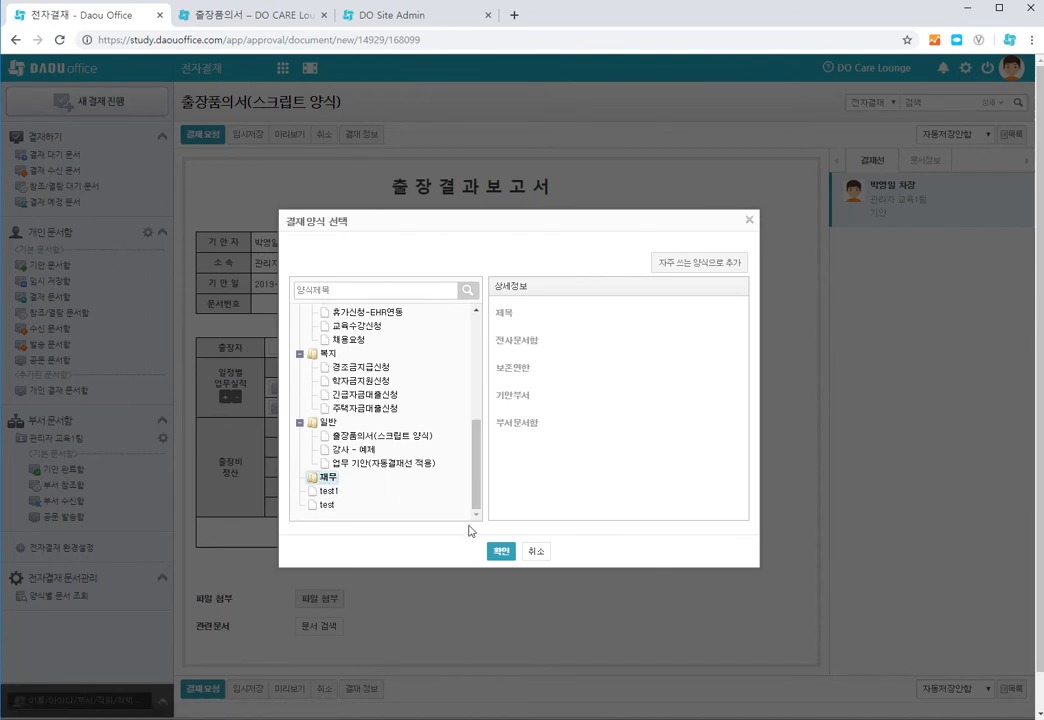
left_click(536, 551)
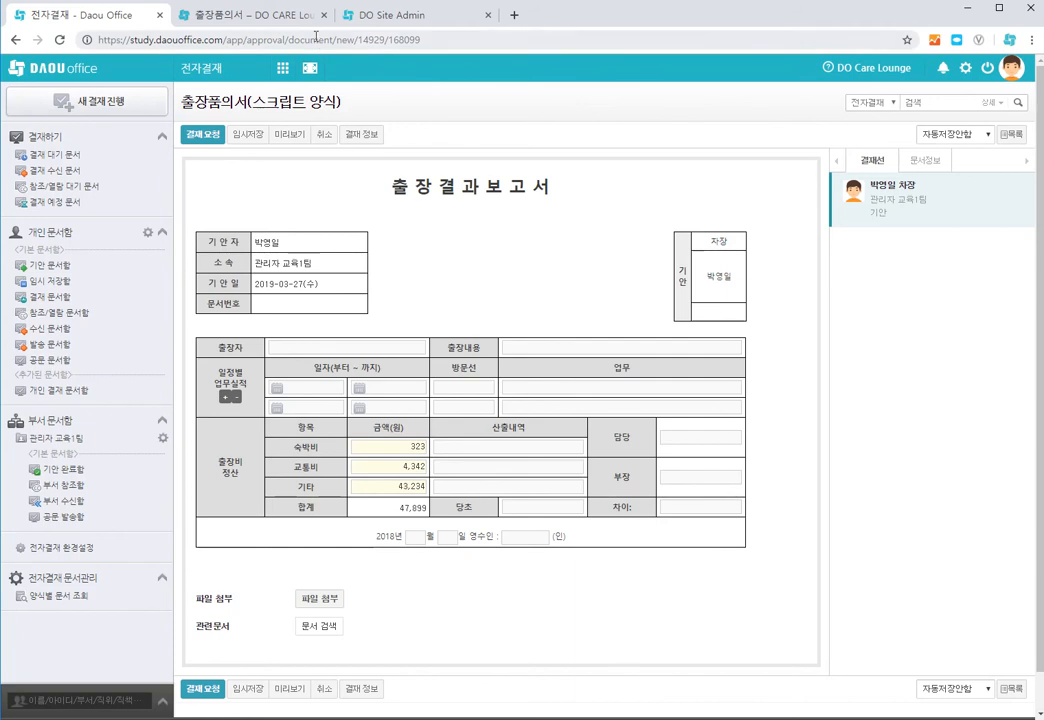
Step: Open the 출장품의서 form in the 재무 folder, enable its use option, and save it
left_click(368, 16)
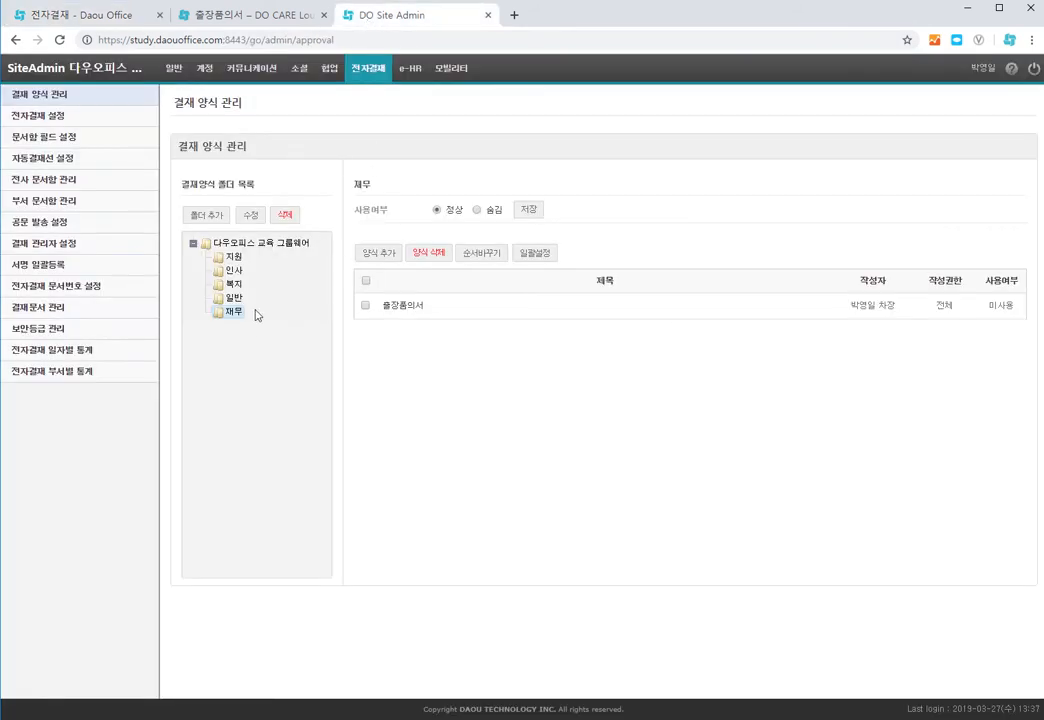
left_click(401, 312)
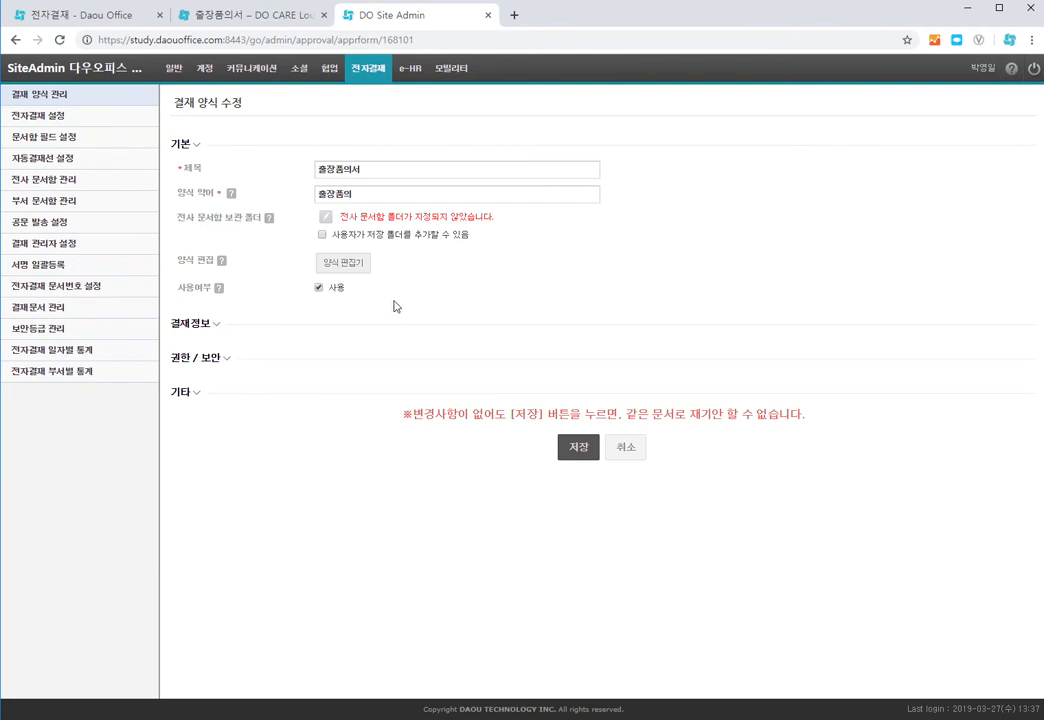
left_click(580, 452)
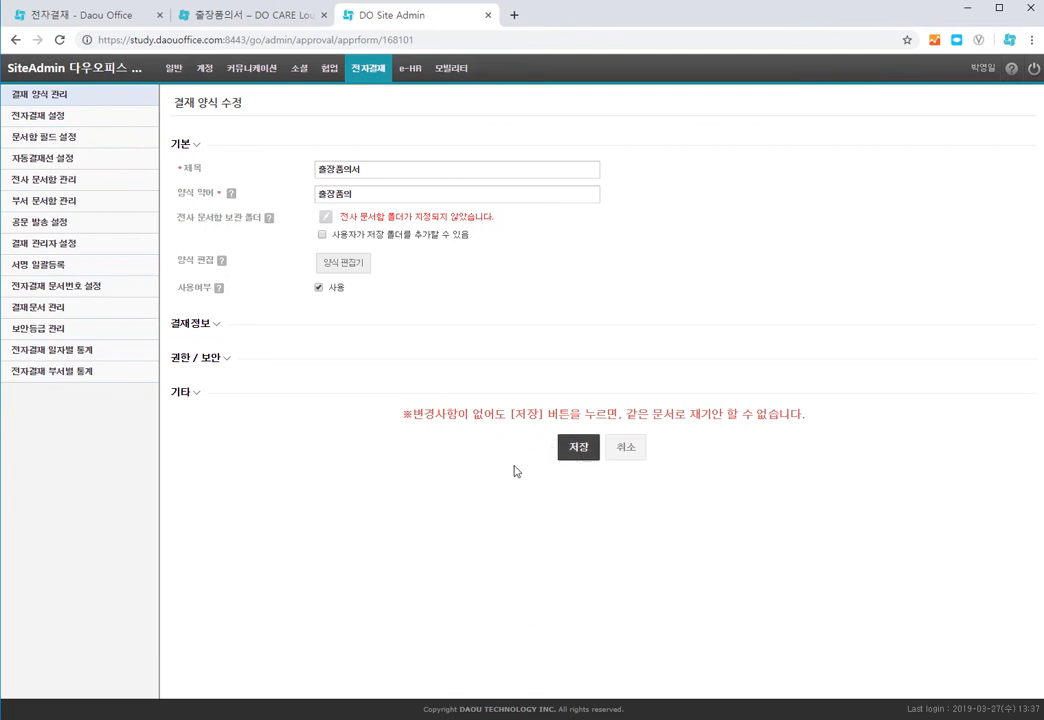
left_click(523, 428)
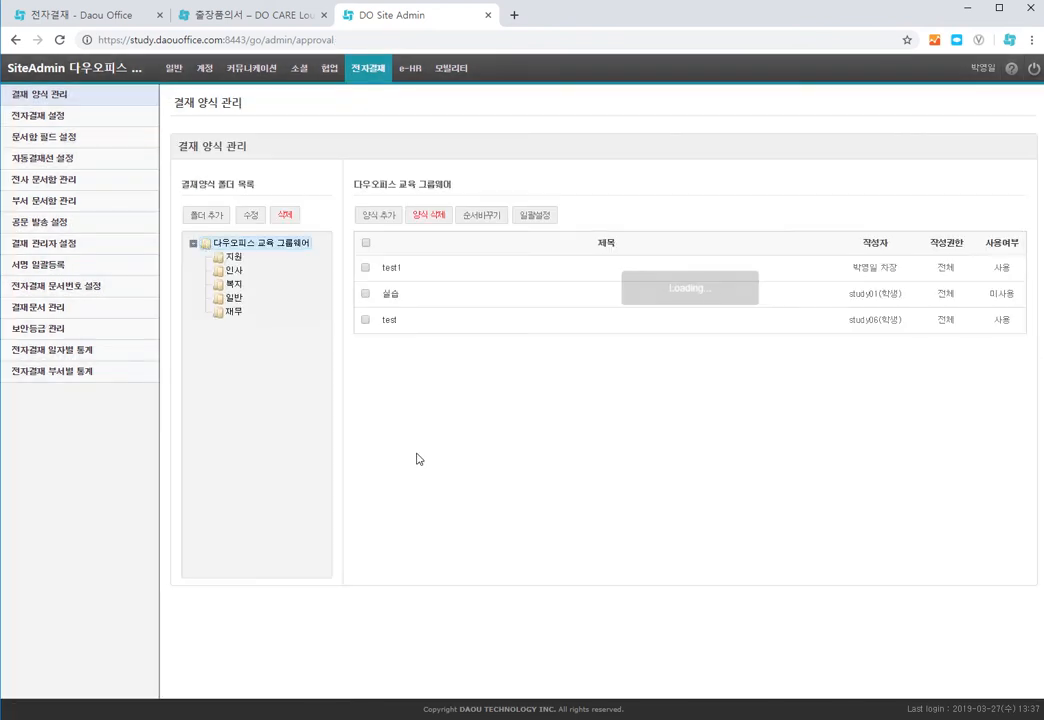
Step: Start a new approval in the user app using the 출장품의서 form from the 재무 folder
left_click(88, 16)
left_click(96, 99)
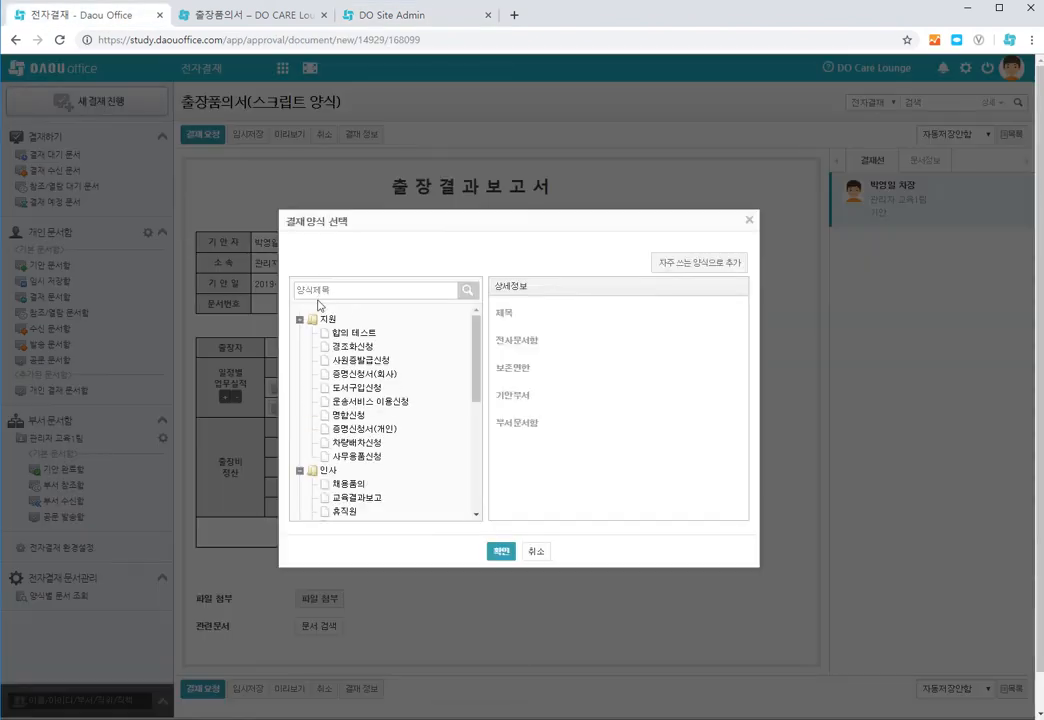
scroll(413, 440, "down", 5)
scroll(413, 440, "down", 3)
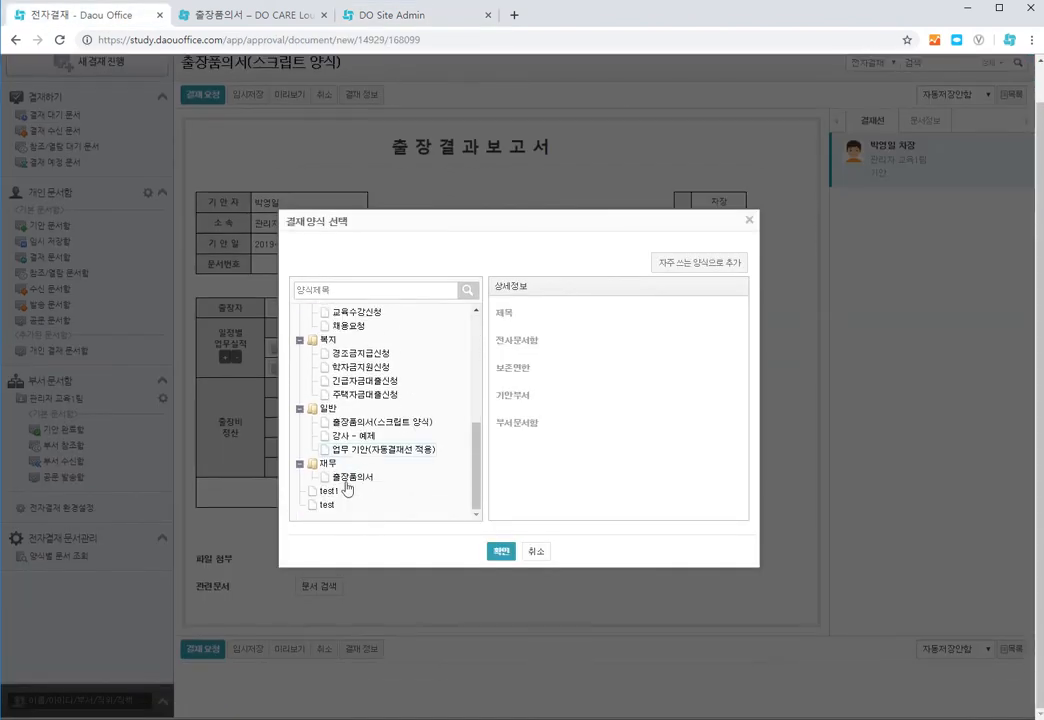
left_click(350, 479)
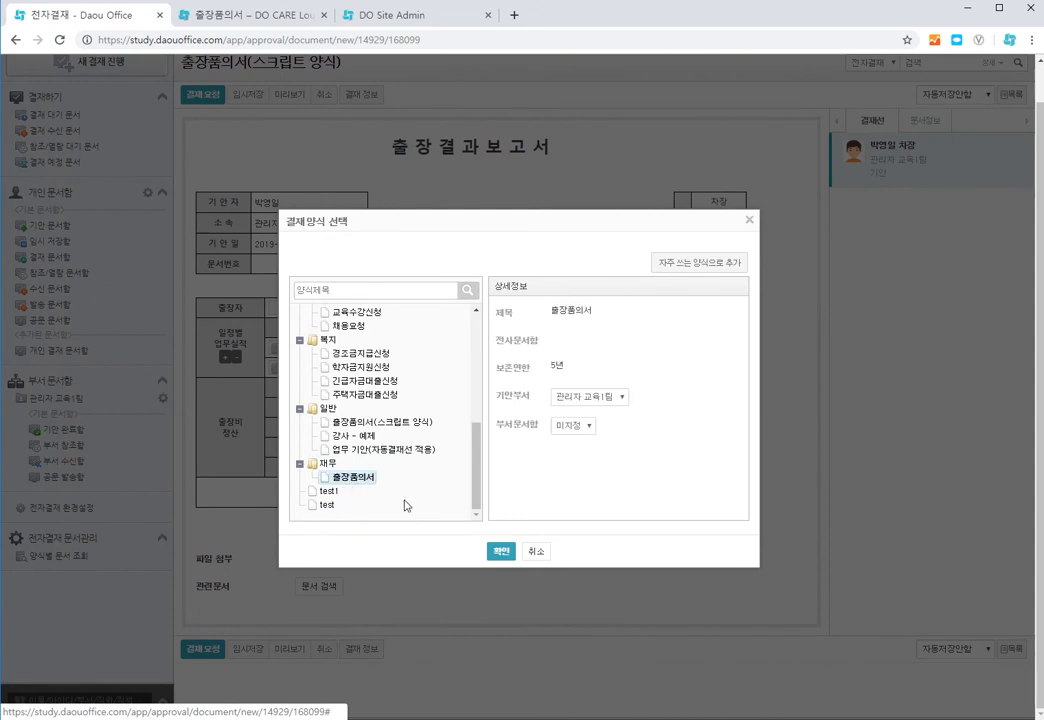
left_click(501, 551)
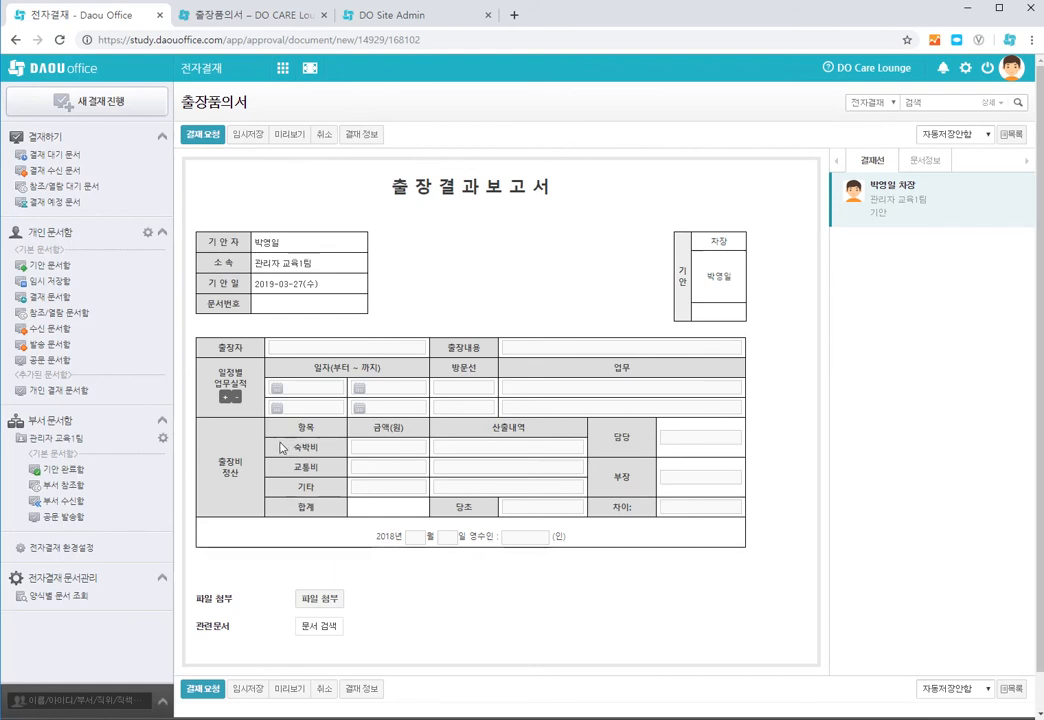
Step: Add and remove itinerary rows with the row buttons
left_click(225, 397)
left_click(227, 407)
left_click(236, 417)
left_click(237, 408)
Step: Enter expense amounts 3231 for 숙박비, 2312 for 교통비 and 23123 for 기타
left_click(400, 448)
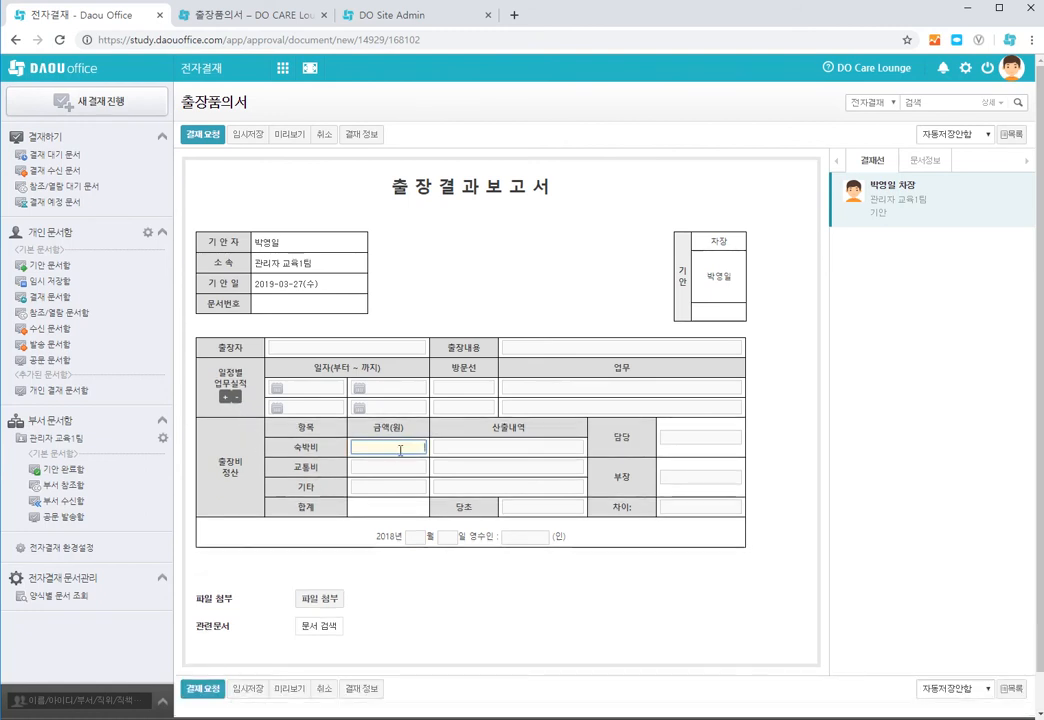
type("3231")
left_click(400, 467)
type("2312")
left_click(400, 486)
type("23123")
left_click(459, 485)
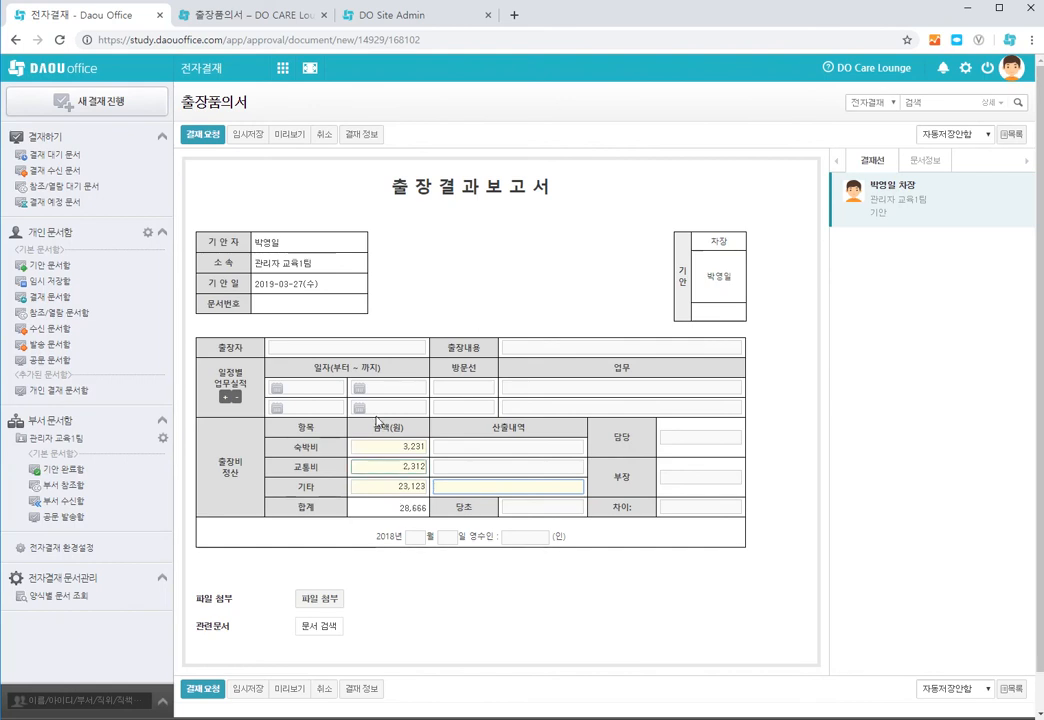
Step: Return to the 출장품의서 sample page in DO Care Lounge
left_click(262, 20)
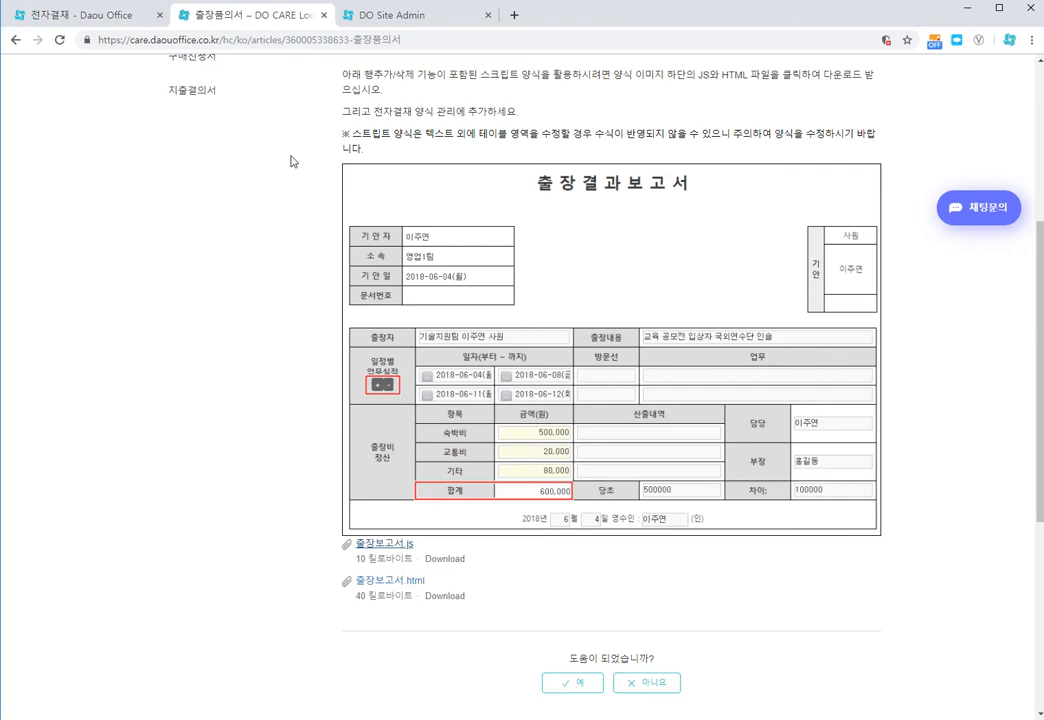
scroll(360, 170, "up", 4)
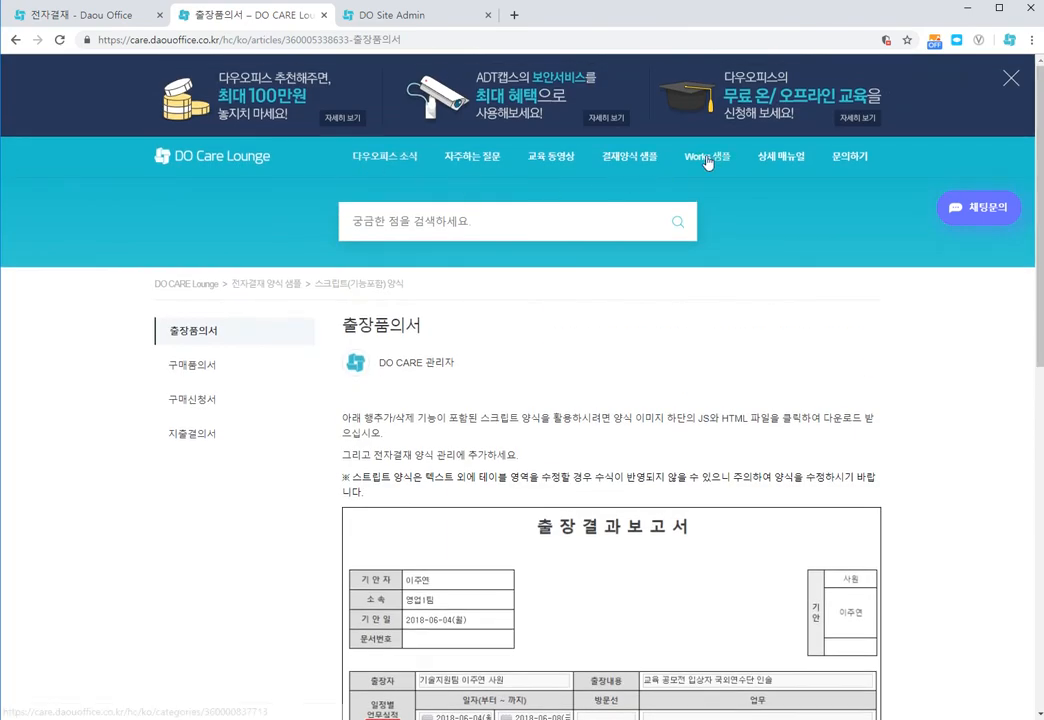
Step: Open the DO Care Lounge guide PDF on adding approval forms from samples
left_click(629, 156)
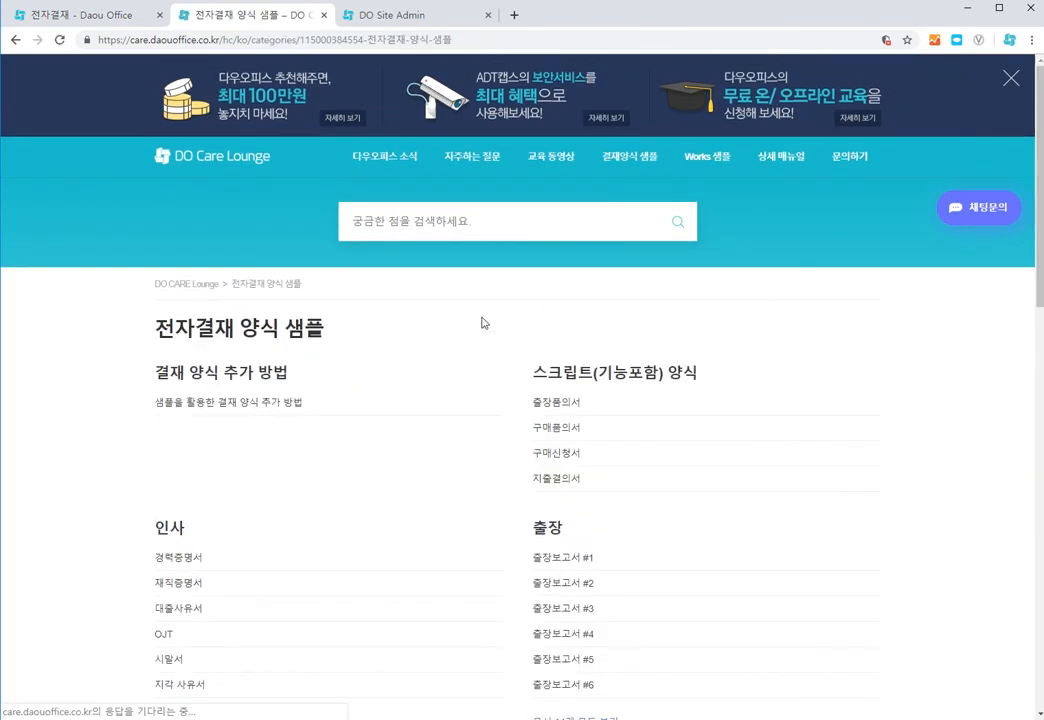
left_click(264, 401)
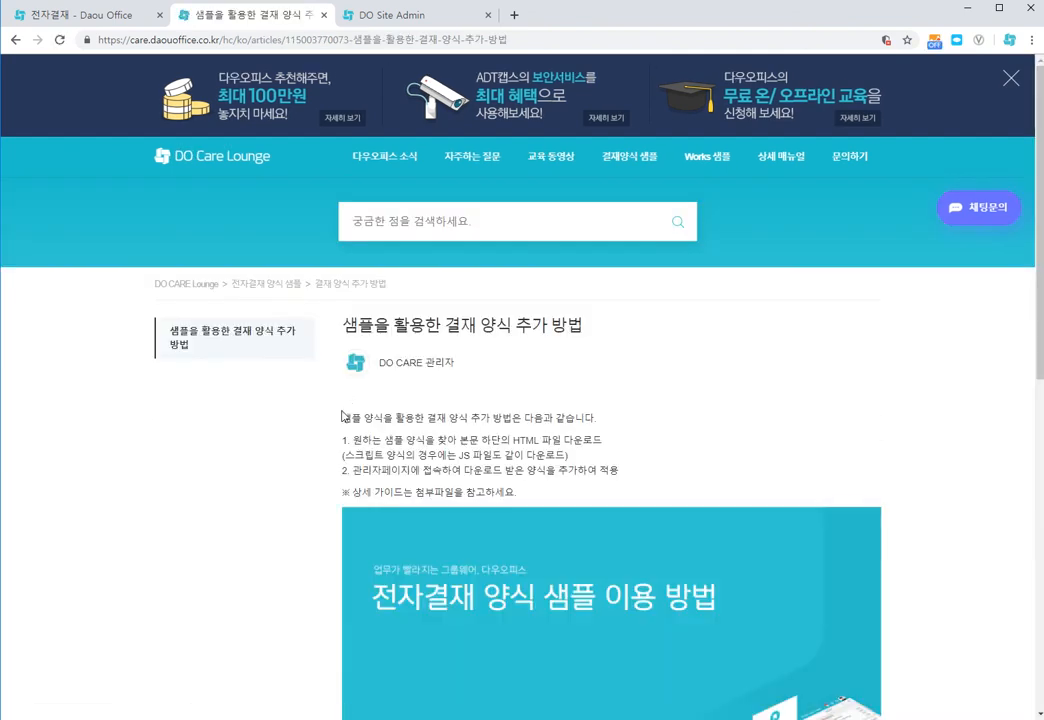
scroll(303, 436, "down", 2)
left_click(493, 465)
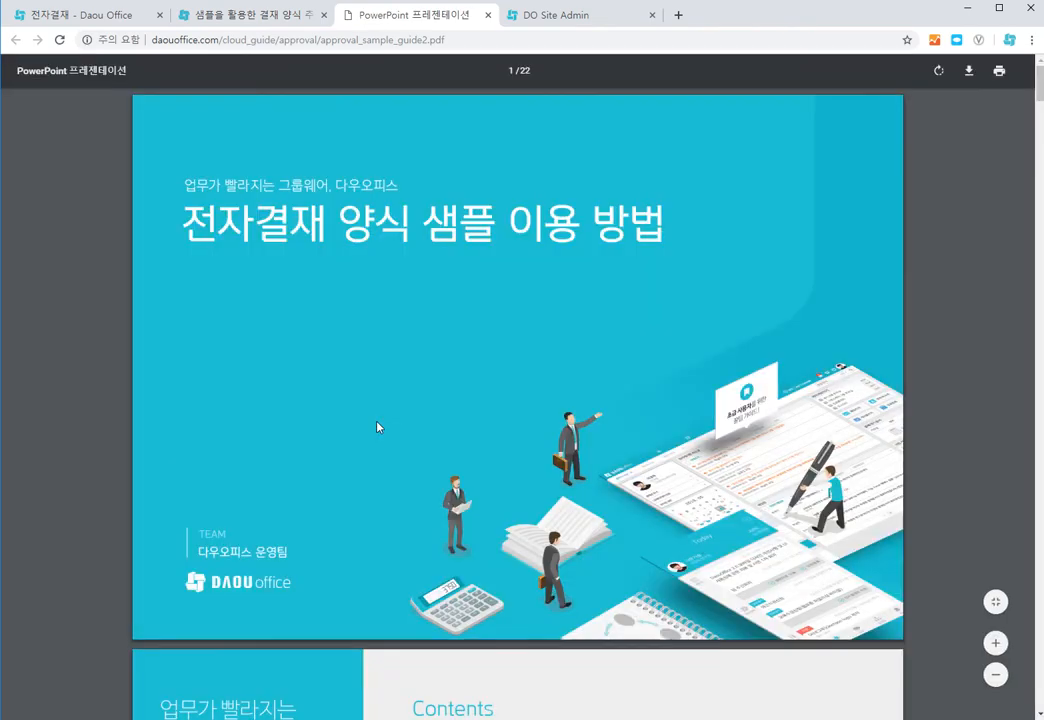
Step: Read through the guide's pages on downloading samples and applying script form samples
scroll(377, 427, "down", 5)
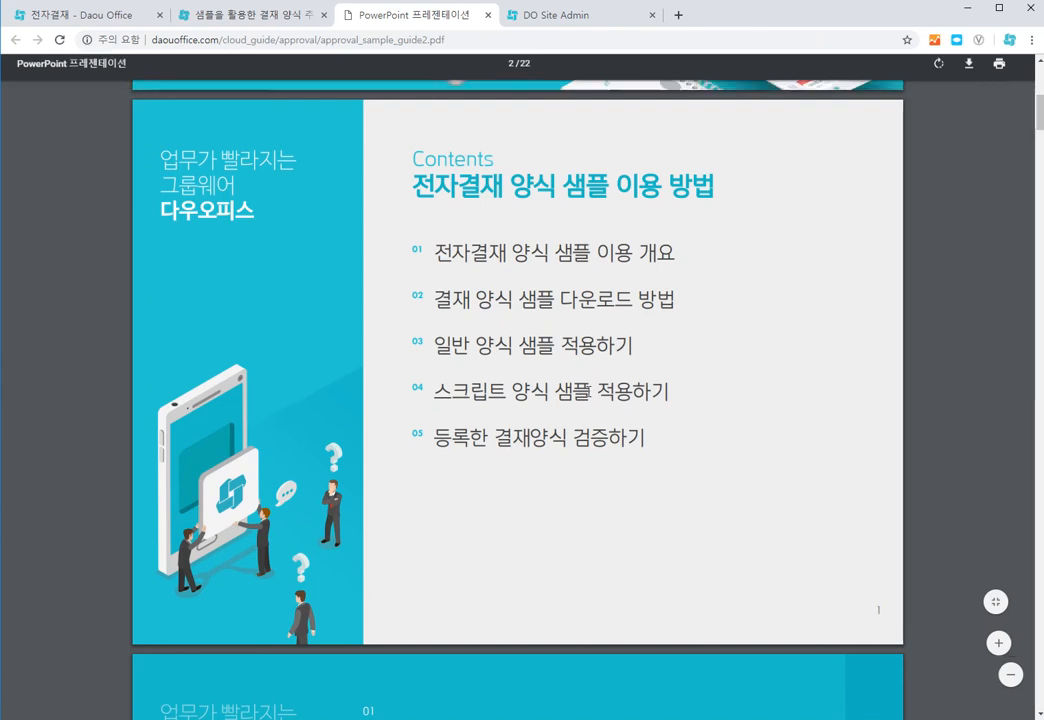
scroll(499, 416, "down", 10)
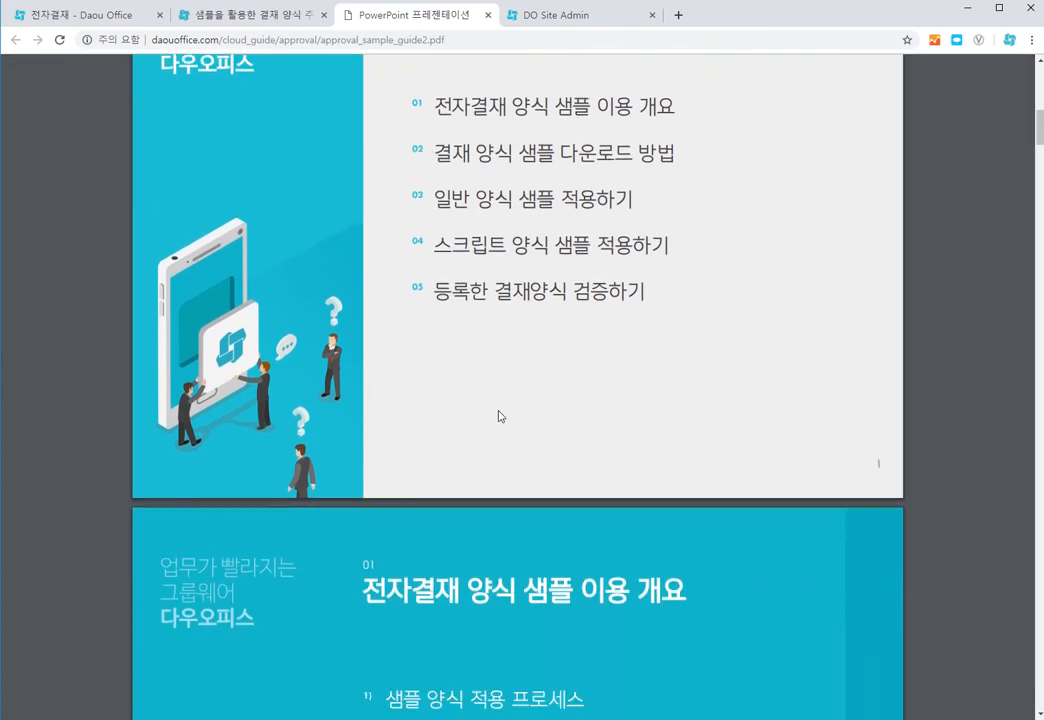
scroll(499, 416, "down", 20)
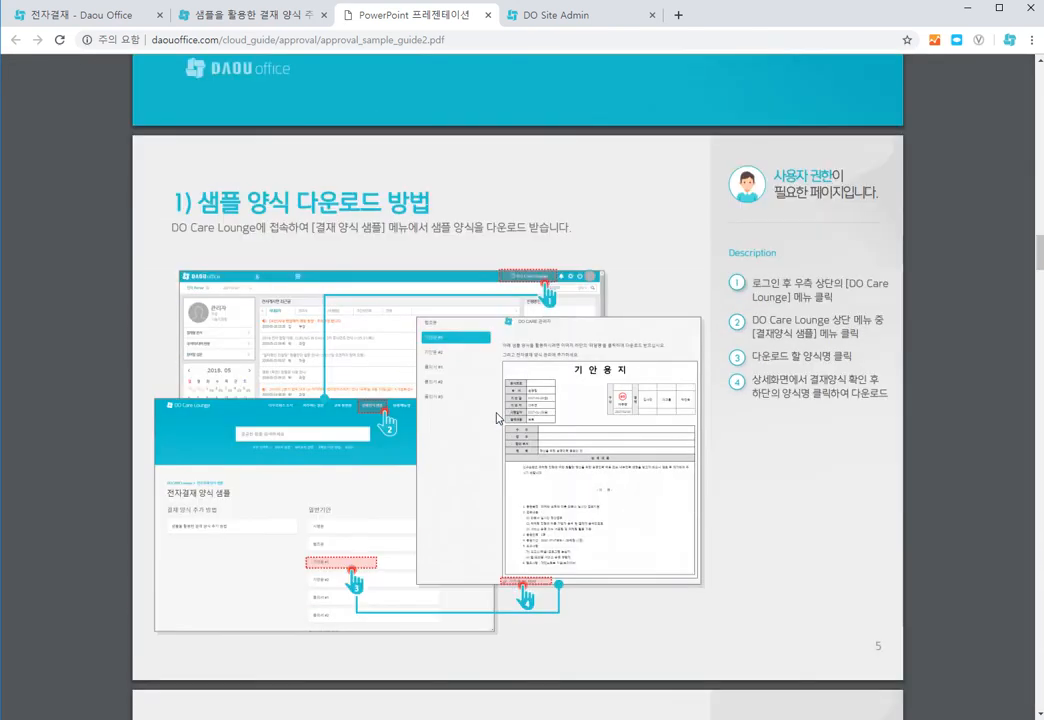
scroll(495, 414, "down", 15)
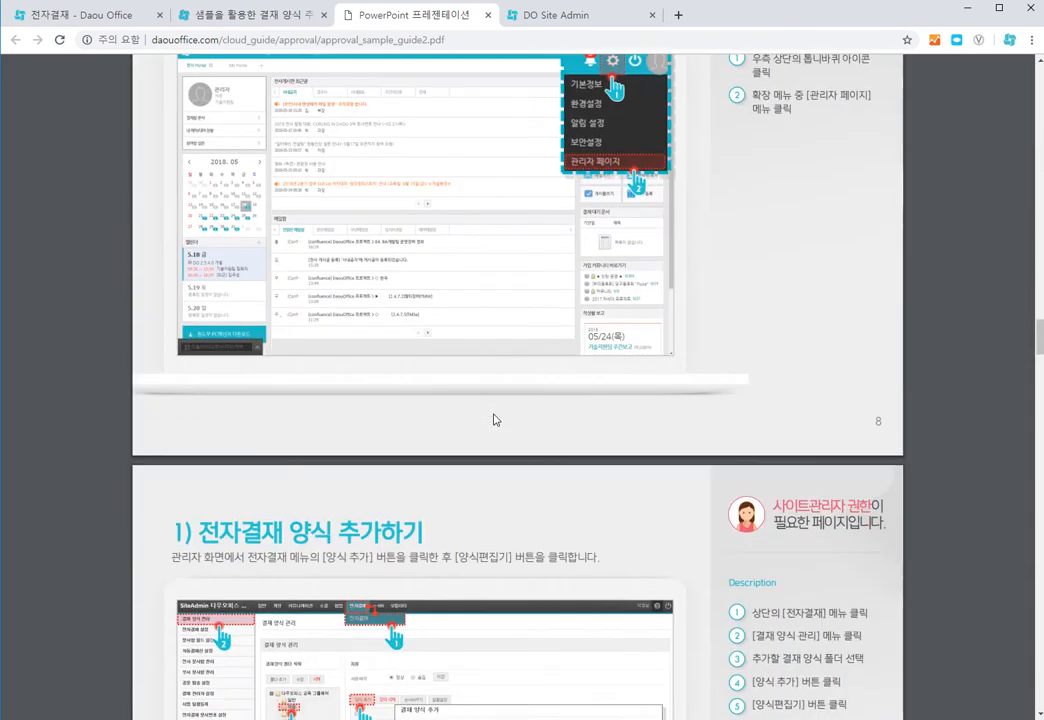
scroll(494, 420, "down", 10)
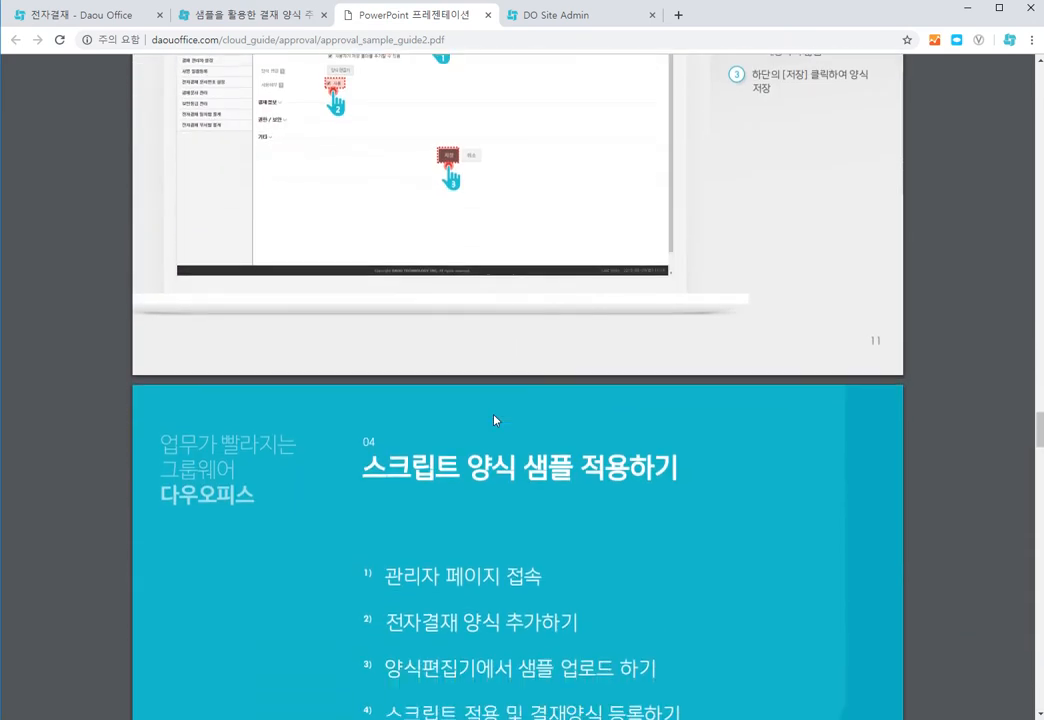
scroll(459, 431, "down", 5)
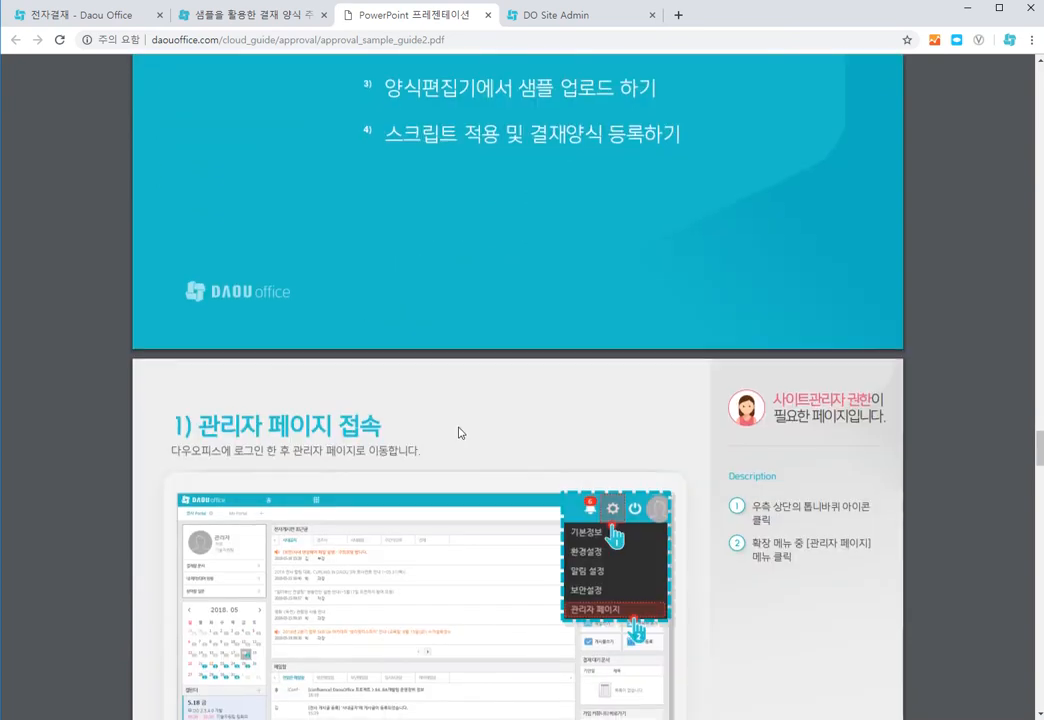
scroll(520, 448, "down", 5)
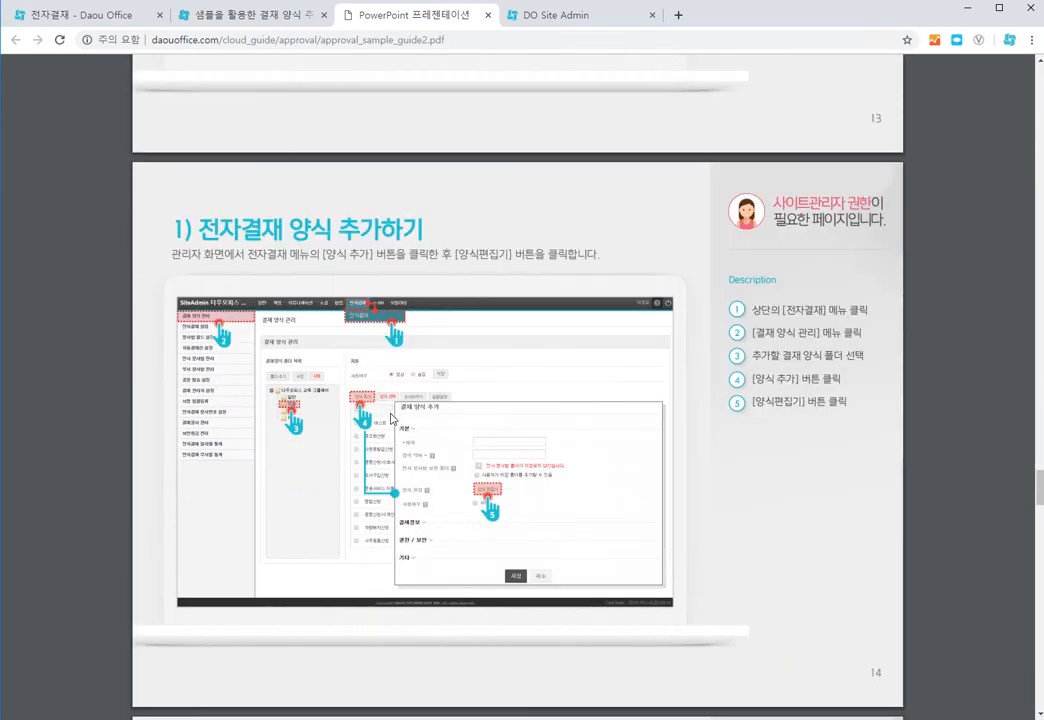
scroll(390, 415, "down", 5)
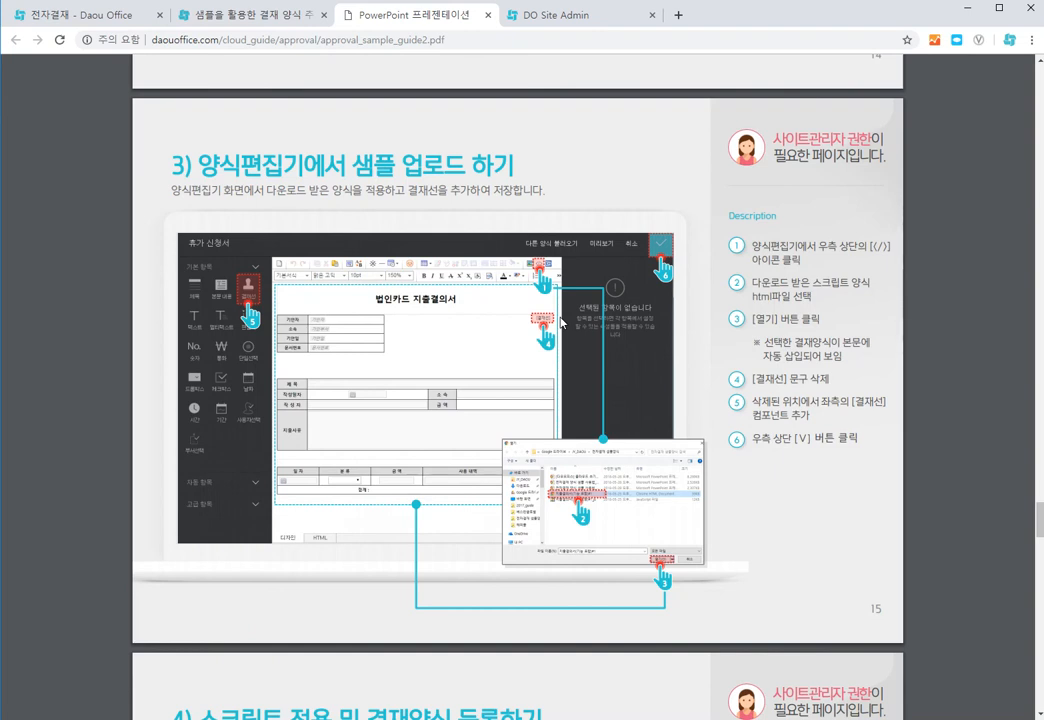
scroll(490, 347, "down", 6)
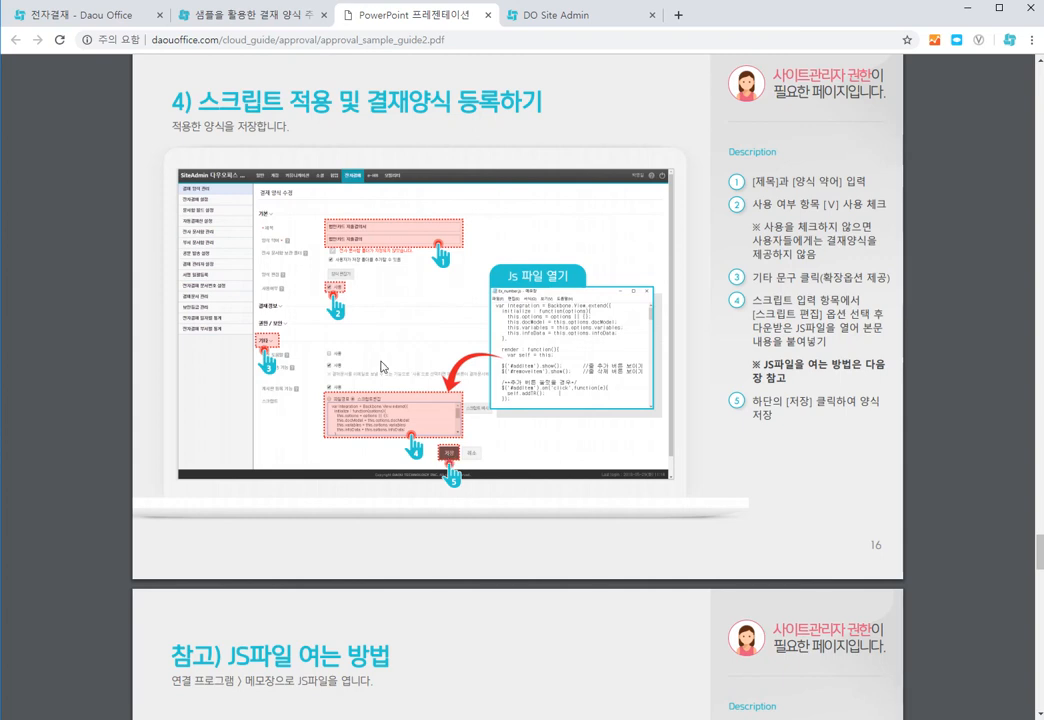
Step: Open the 출장품의서 form's edit page in Site Admin's 재무 folder and collapse its 기본 section
left_click(96, 15)
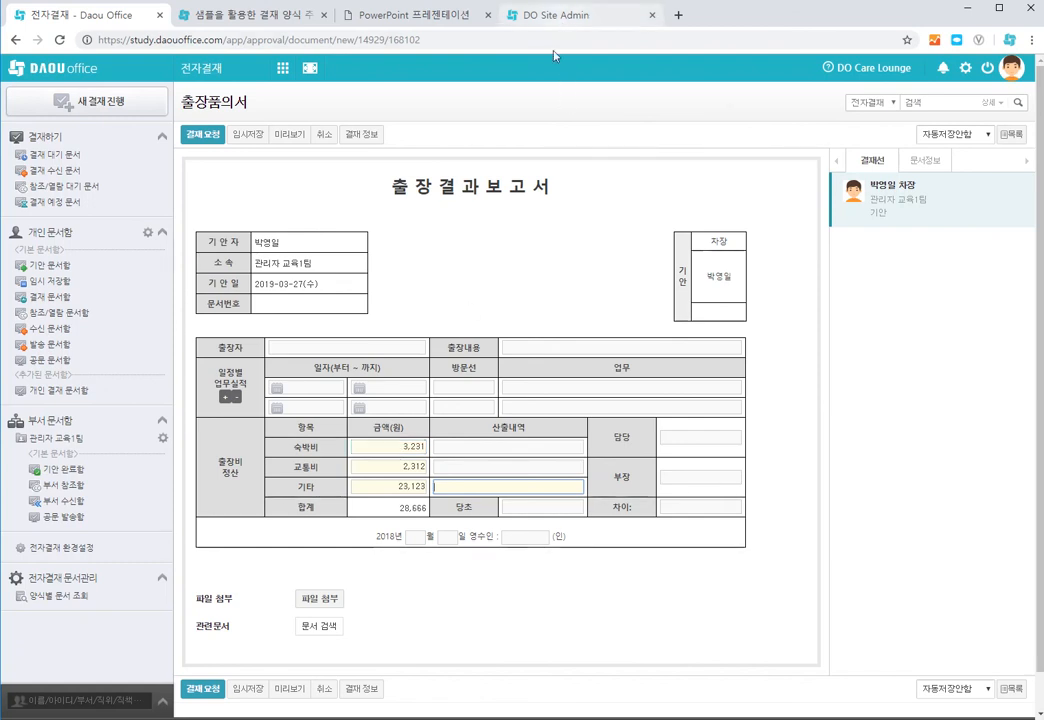
left_click(560, 16)
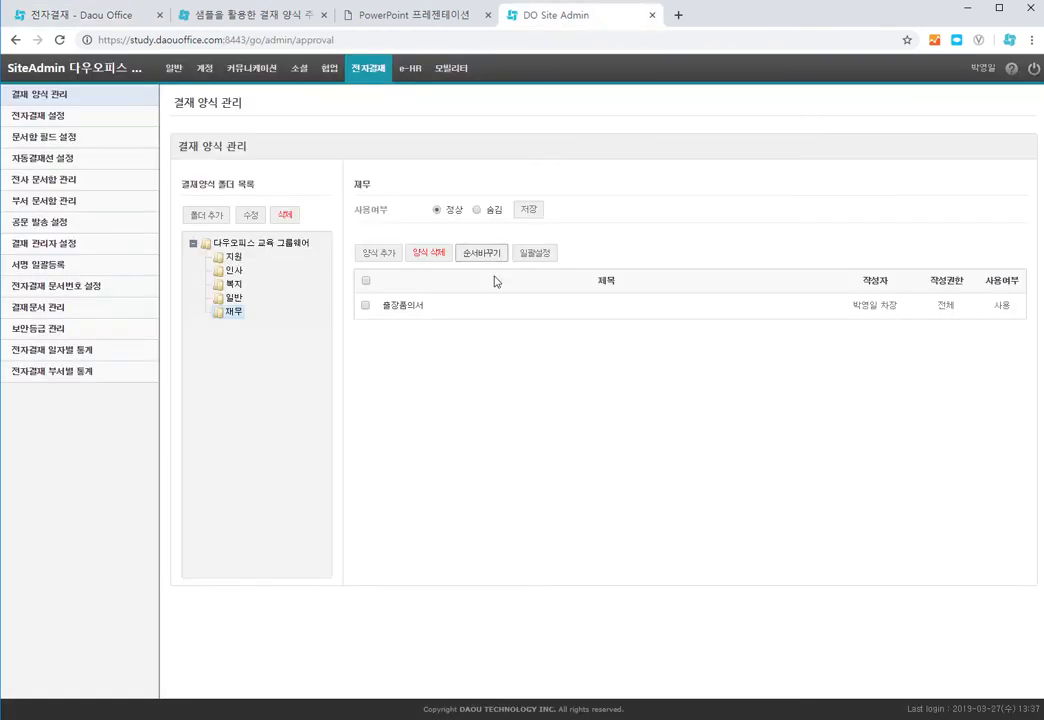
left_click(391, 309)
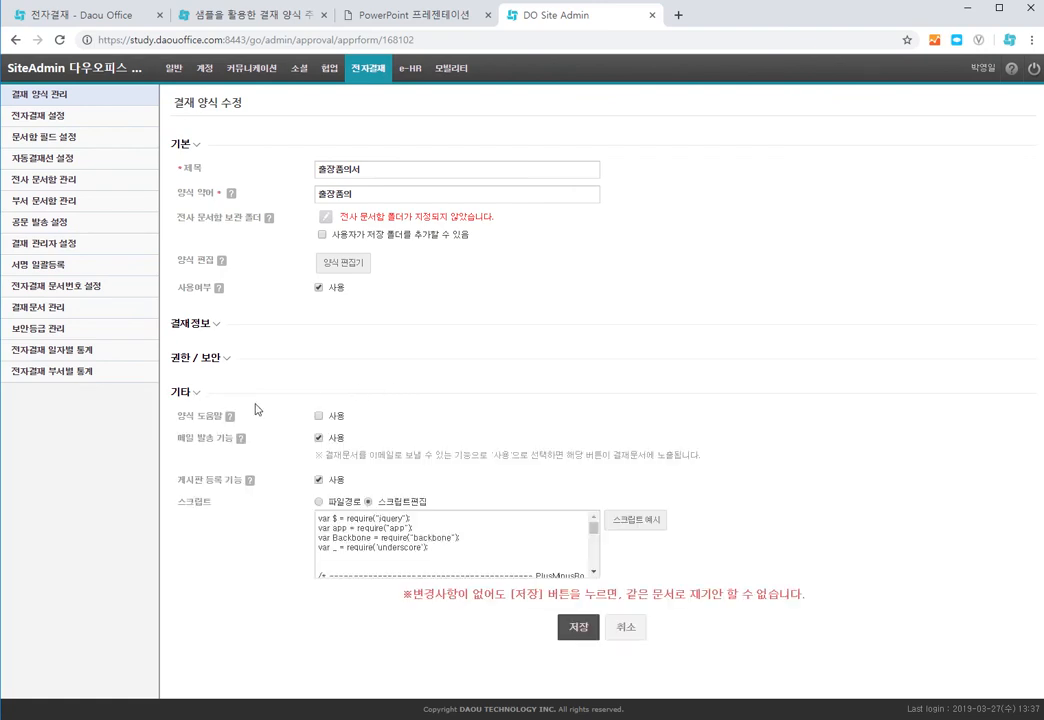
left_click(190, 145)
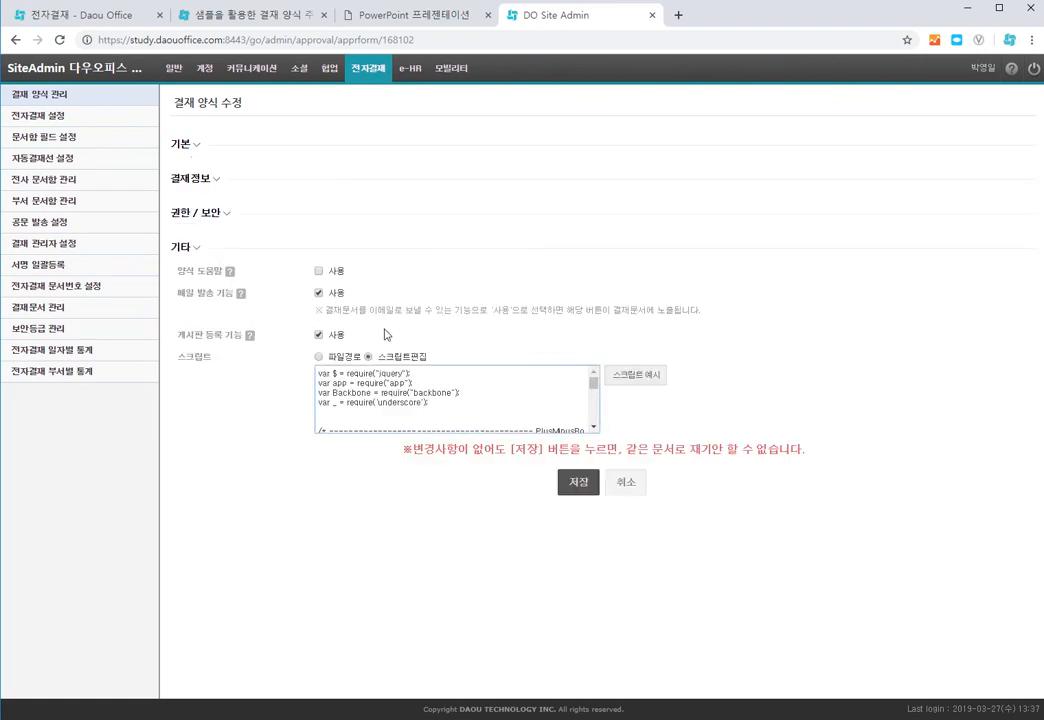